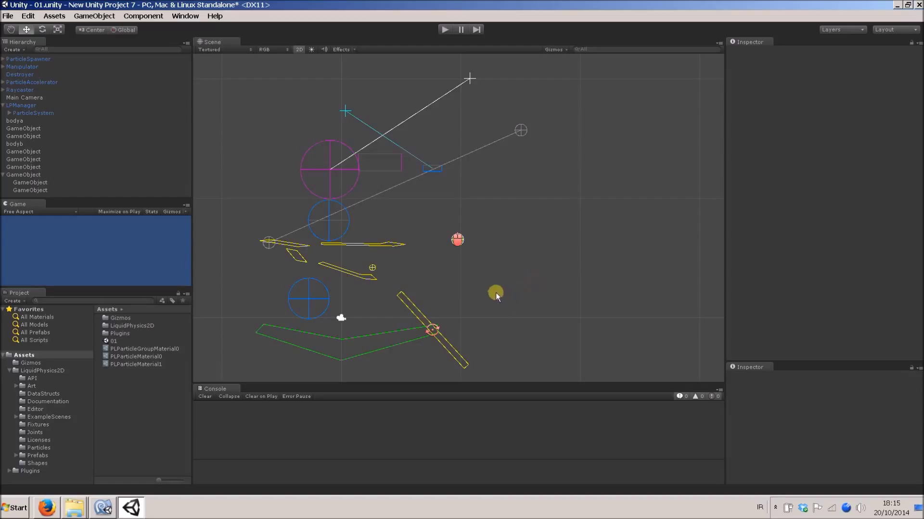
# Run the existing scene to watch the particle stream and rotating paddle, and stop playback
pyautogui.moveTo(458, 284)
pyautogui.mouseDown(button='middle')
pyautogui.moveTo(470, 276)
pyautogui.moveTo(458, 273)
pyautogui.mouseUp(button='middle')
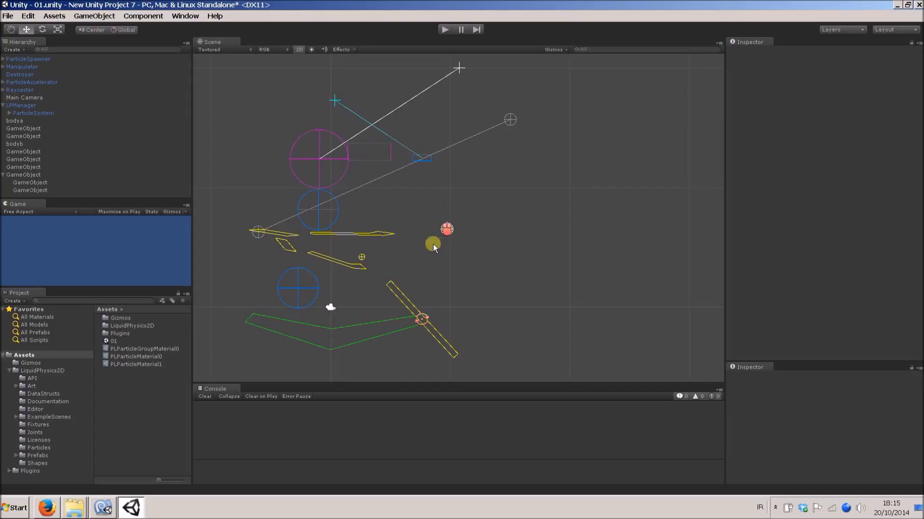
pyautogui.moveTo(470, 268); pyautogui.dragTo(521, 241, button='middle')
pyautogui.scroll(1, 498, 232)
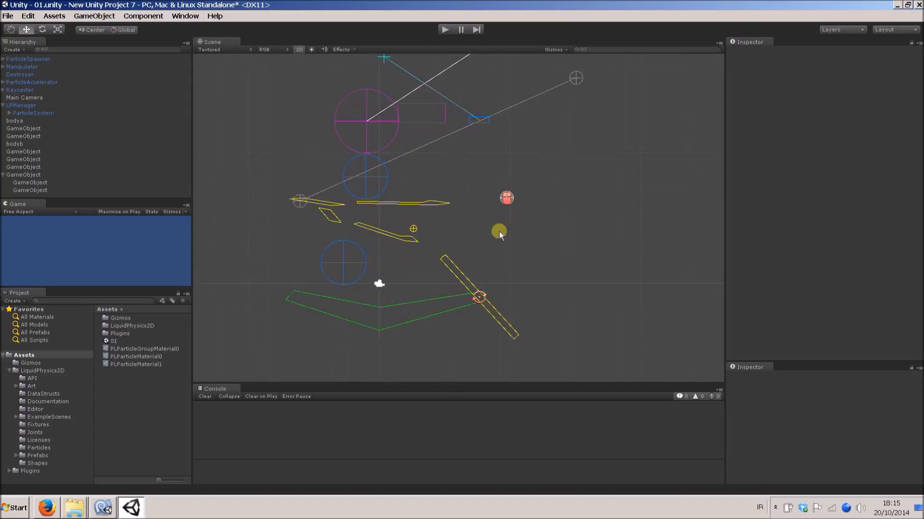
pyautogui.click(444, 30)
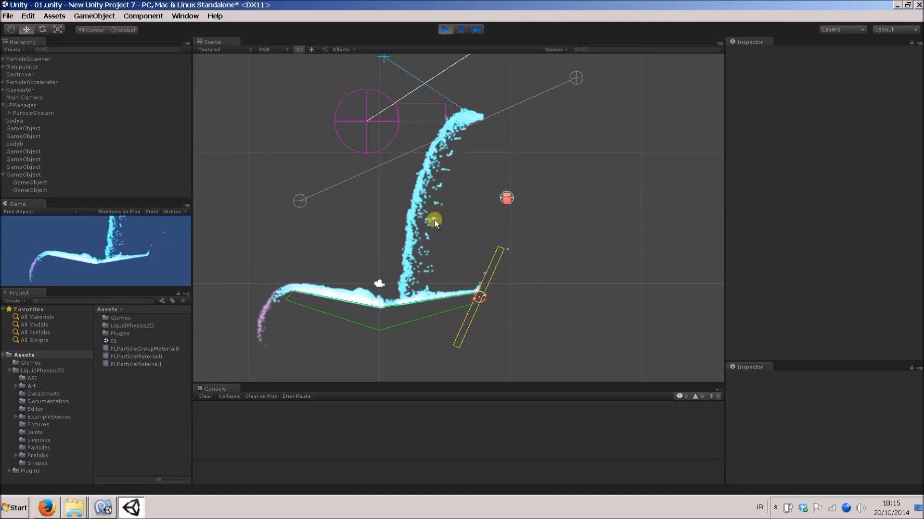
pyautogui.click(444, 29)
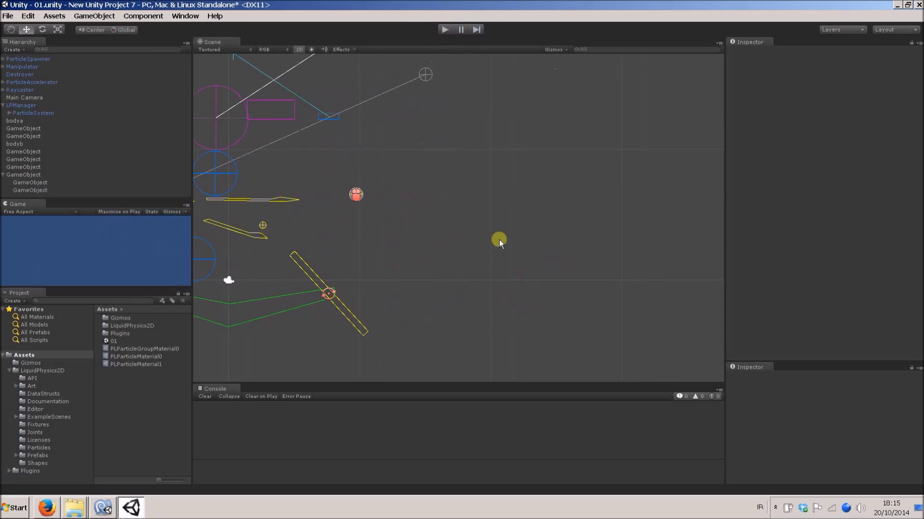
# Create an empty game object in the free area beside the existing setup and add a Liquid Physics 2D Edge collider to it
pyautogui.scroll(-2, 451, 256)
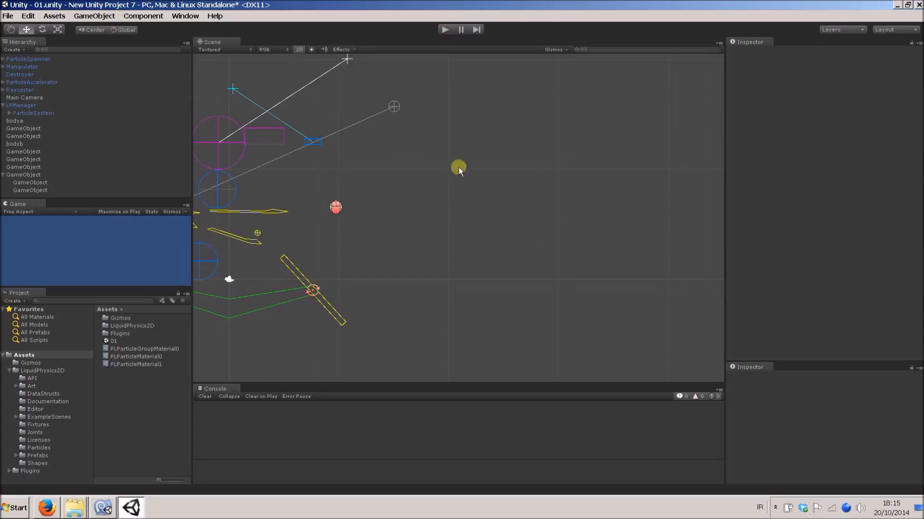
pyautogui.moveTo(481, 213); pyautogui.dragTo(422, 217, button='middle')
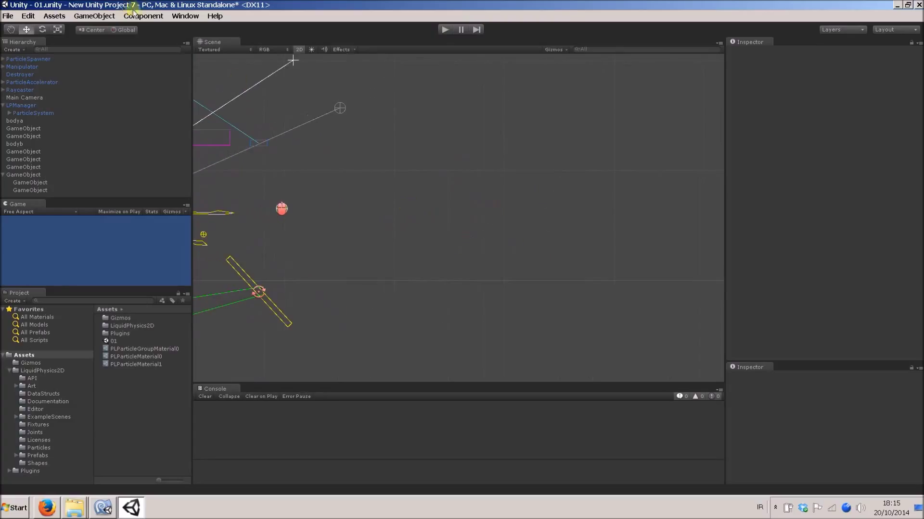
pyautogui.click(91, 17)
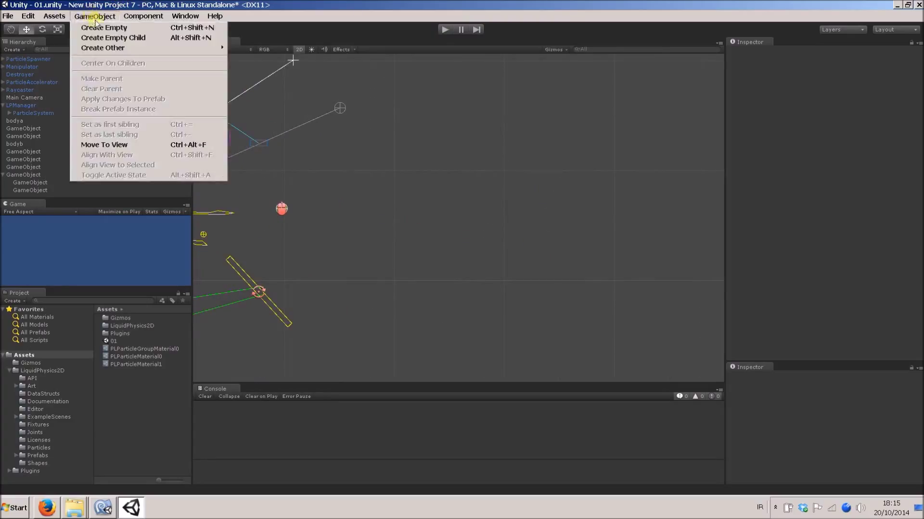
pyautogui.click(96, 27)
pyautogui.click(145, 17)
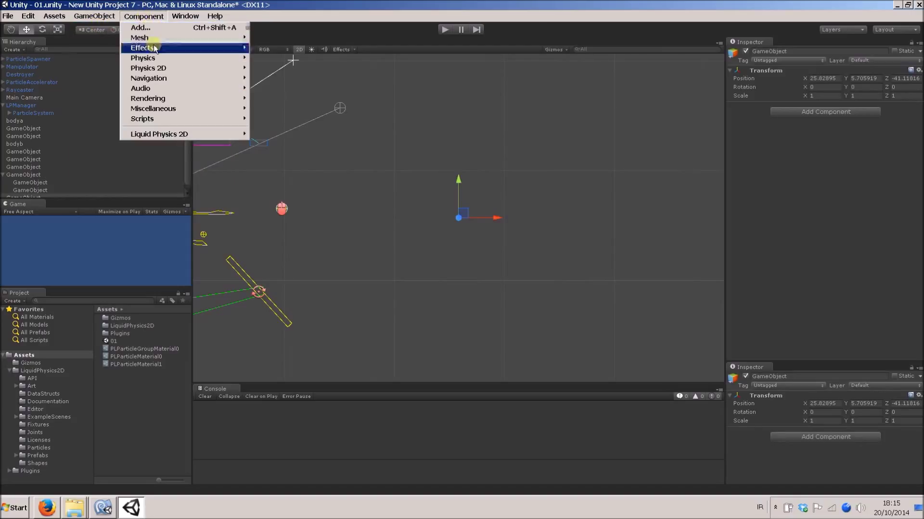
pyautogui.moveTo(186, 134)
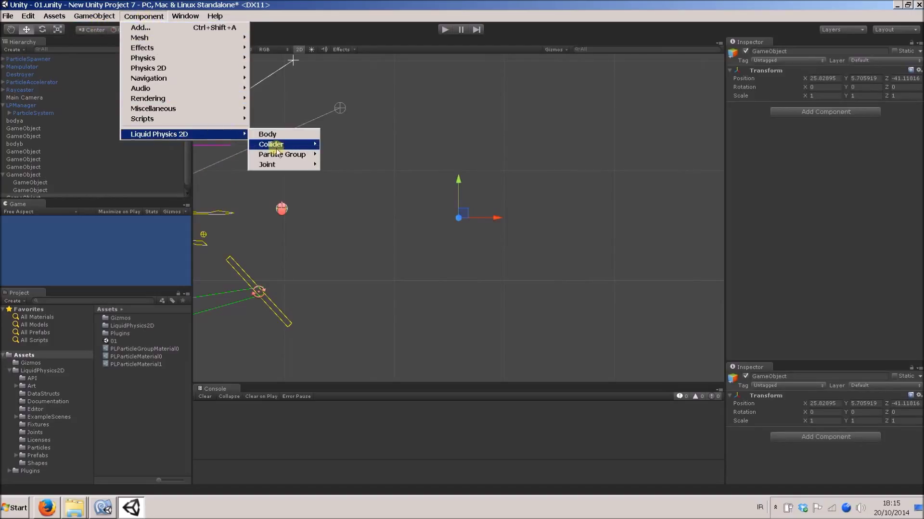
pyautogui.moveTo(283, 150)
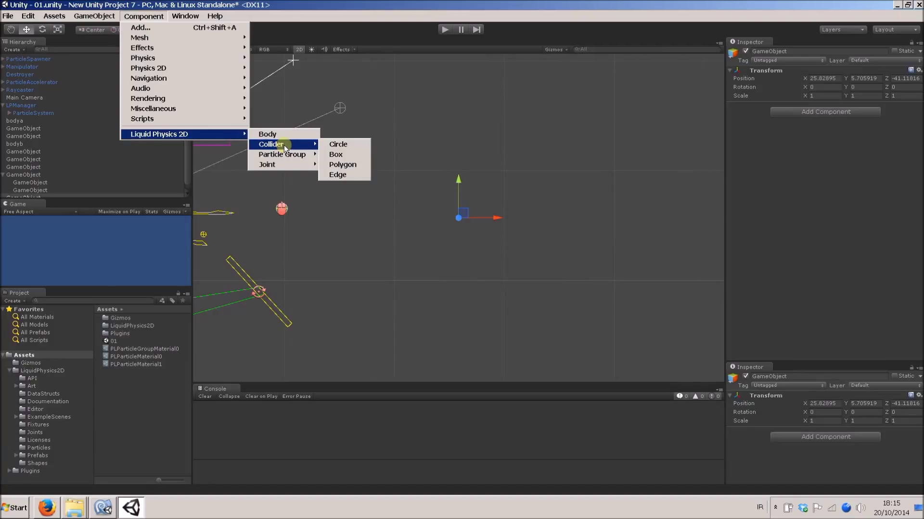
pyautogui.click(336, 174)
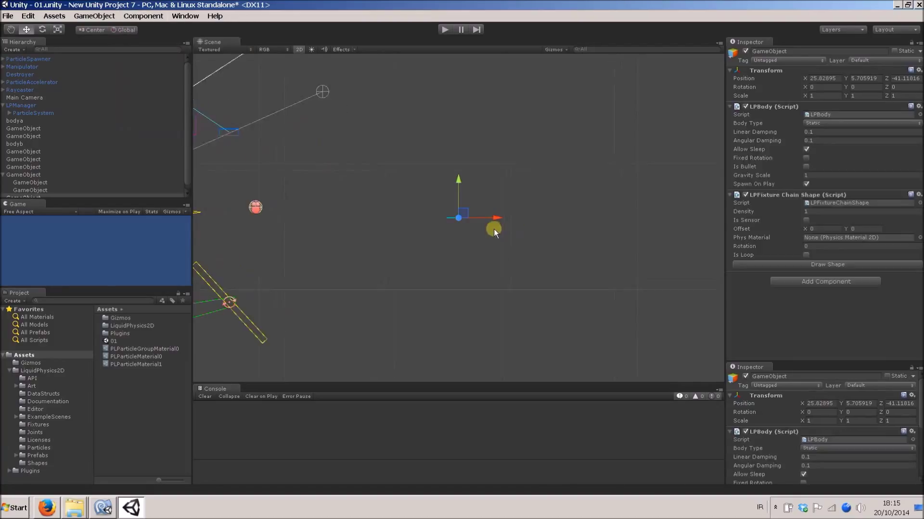
# Draw the edge collider's shape as an open four-point basin with a flat bottom and two slanted sides
pyautogui.scroll(3, 472, 225)
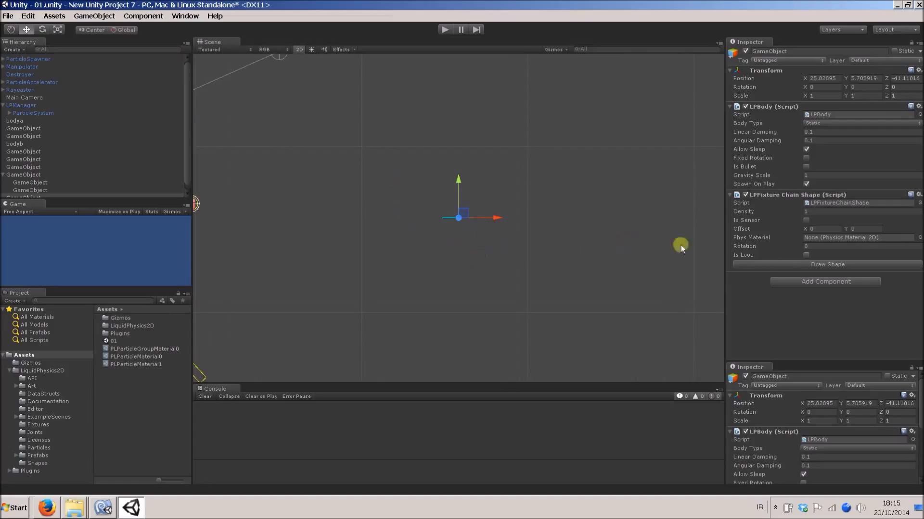
pyautogui.click(774, 264)
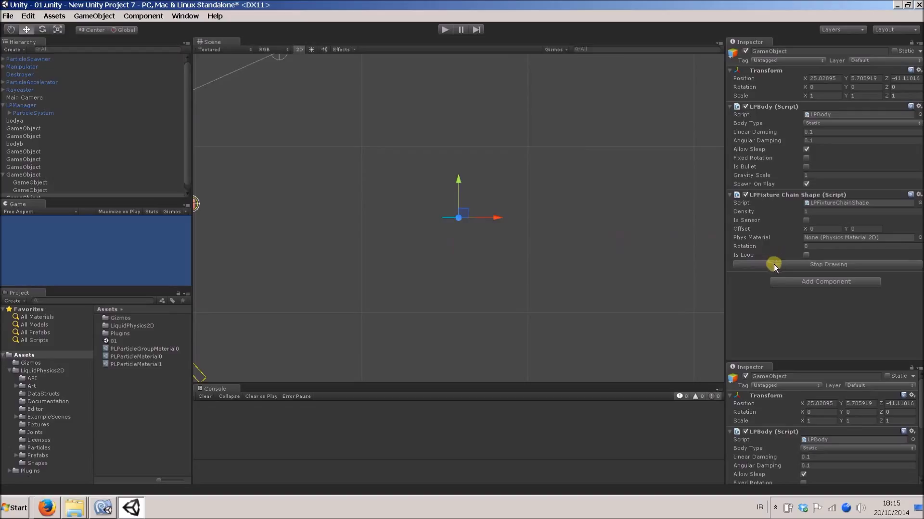
pyautogui.click(352, 182)
pyautogui.click(410, 269)
pyautogui.click(564, 269)
pyautogui.click(613, 183)
pyautogui.click(800, 265)
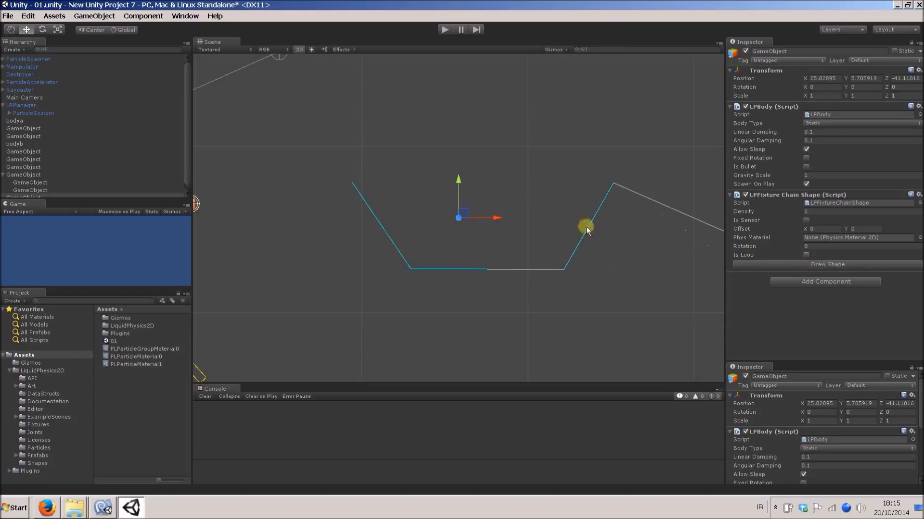
# Move the basin collider farther from the existing setup, to about X 29.3, Y 8.4
pyautogui.scroll(-2, 486, 259)
pyautogui.click(479, 267)
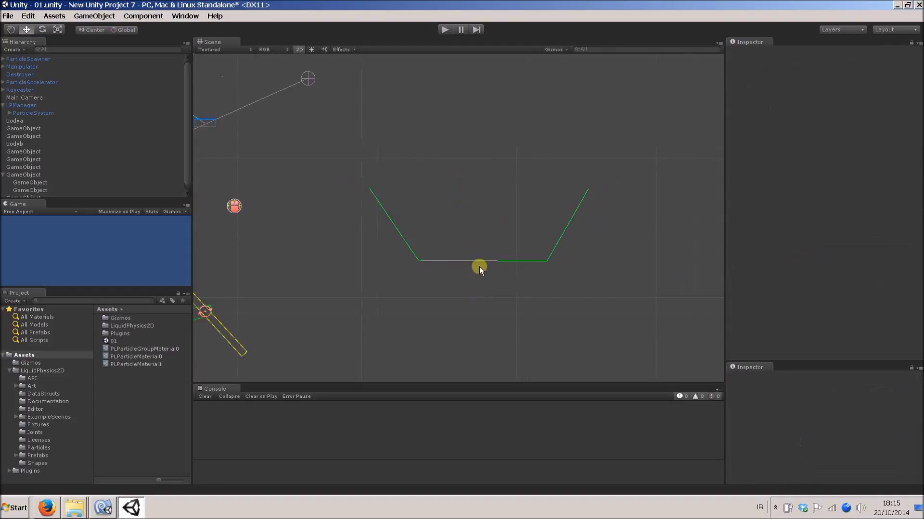
pyautogui.click(481, 260)
pyautogui.scroll(-3, 478, 255)
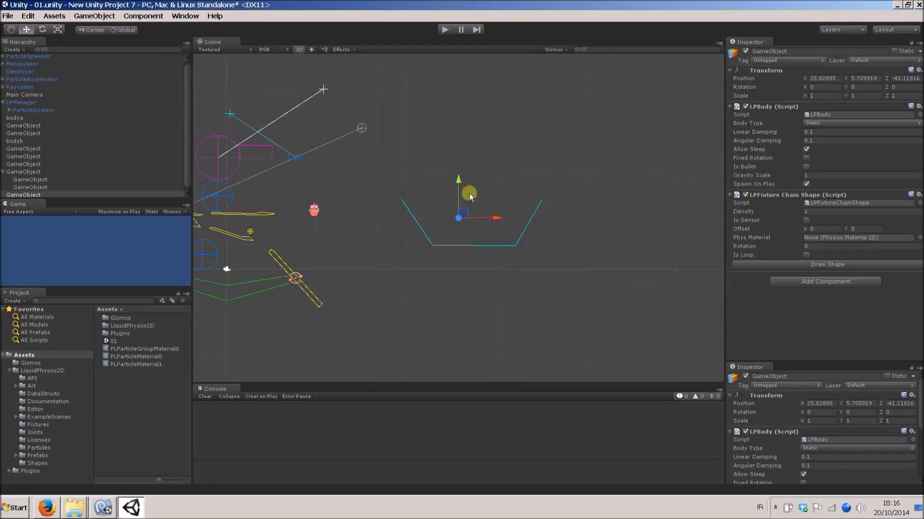
pyautogui.moveTo(464, 215); pyautogui.dragTo(501, 208)
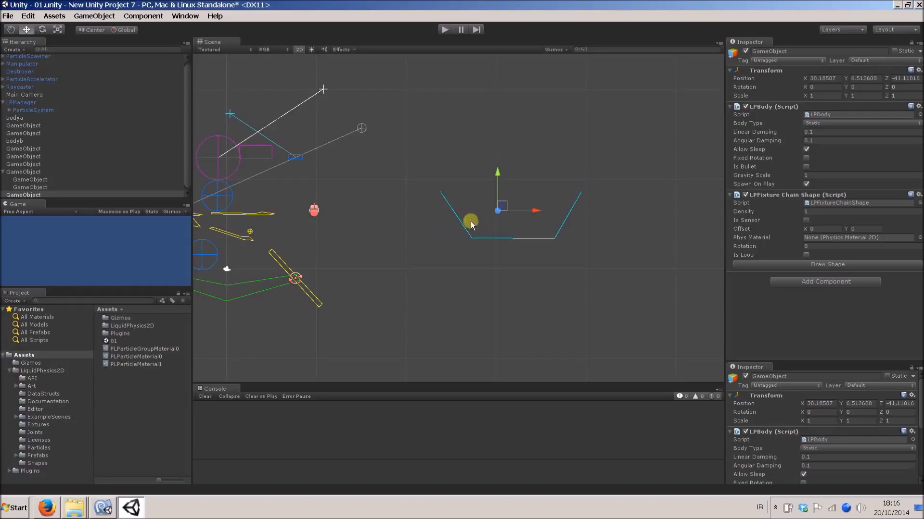
pyautogui.moveTo(502, 207)
pyautogui.mouseDown()
pyautogui.moveTo(498, 219)
pyautogui.moveTo(452, 192)
pyautogui.moveTo(505, 187)
pyautogui.moveTo(497, 189)
pyautogui.mouseUp()
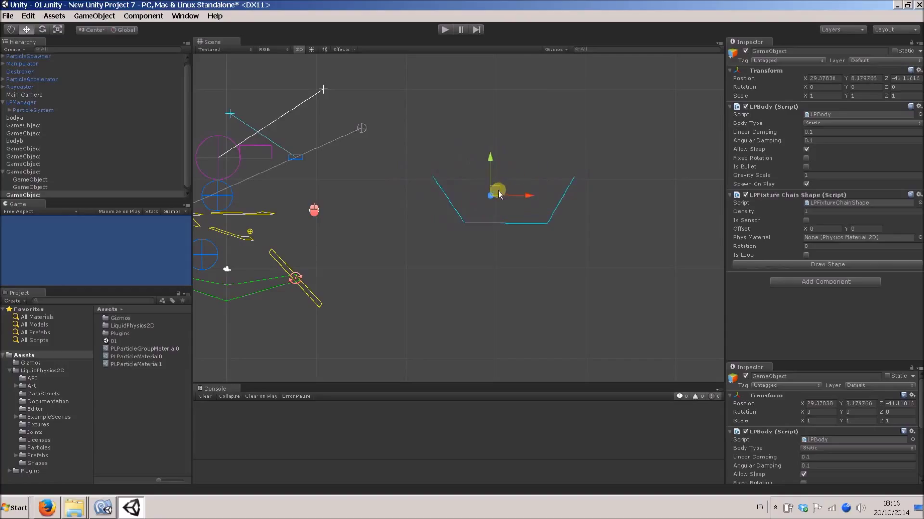
pyautogui.moveTo(411, 247); pyautogui.dragTo(457, 235, button='middle')
pyautogui.scroll(2, 459, 224)
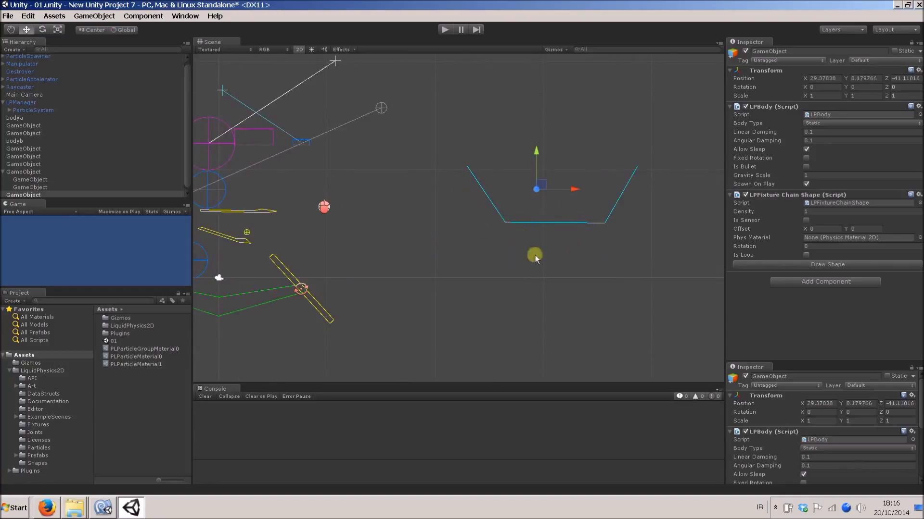
pyautogui.moveTo(544, 191); pyautogui.dragTo(449, 253, button='middle')
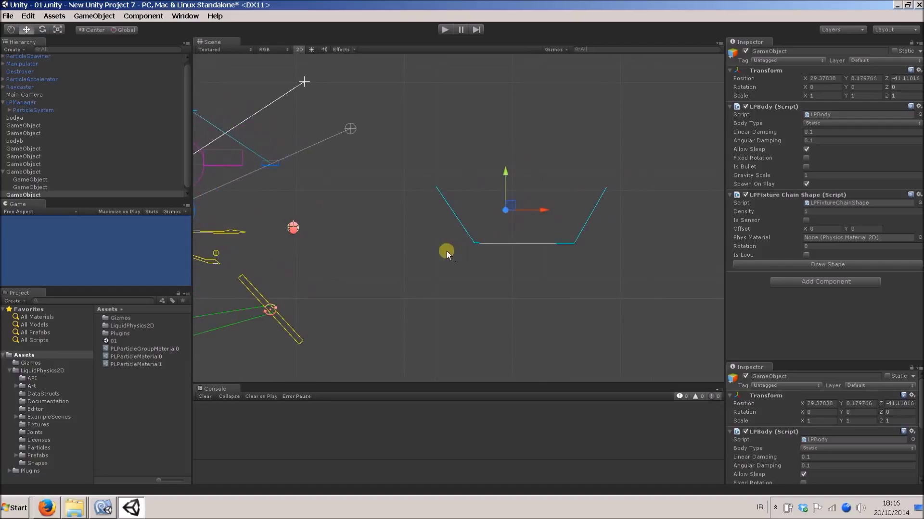
pyautogui.moveTo(516, 215)
pyautogui.mouseDown()
pyautogui.moveTo(534, 208)
pyautogui.moveTo(510, 209)
pyautogui.mouseUp()
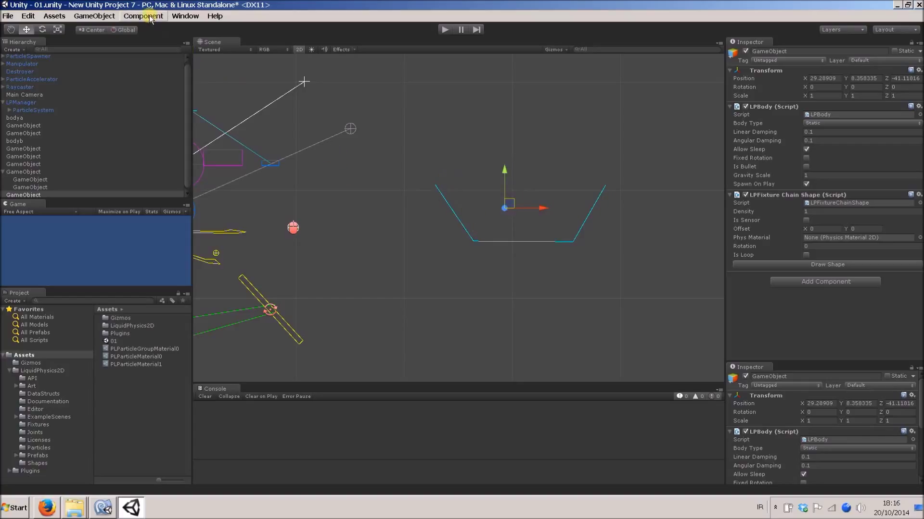
# Create an empty game object above the basin at about X 29.2, Y 10.5 and add a Liquid Physics 2D Box particle group
pyautogui.click(102, 16)
pyautogui.click(98, 25)
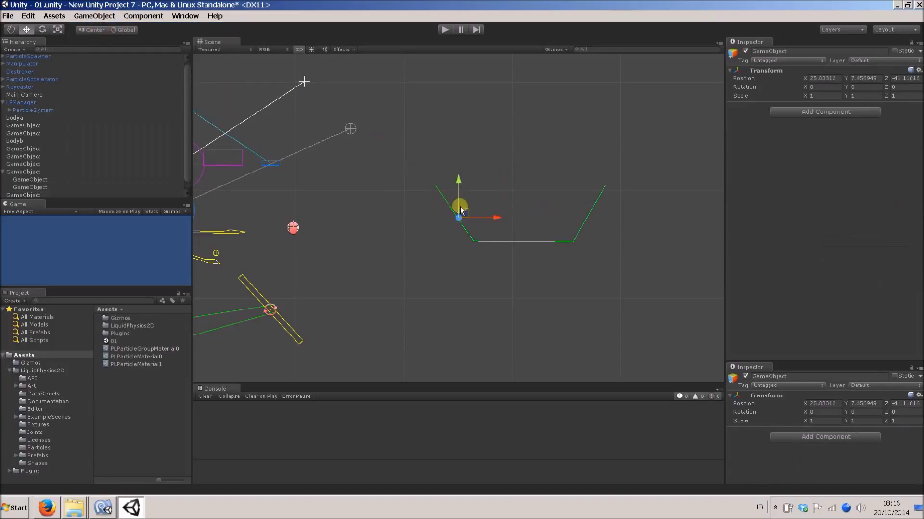
pyautogui.moveTo(461, 210); pyautogui.dragTo(505, 178)
pyautogui.click(149, 17)
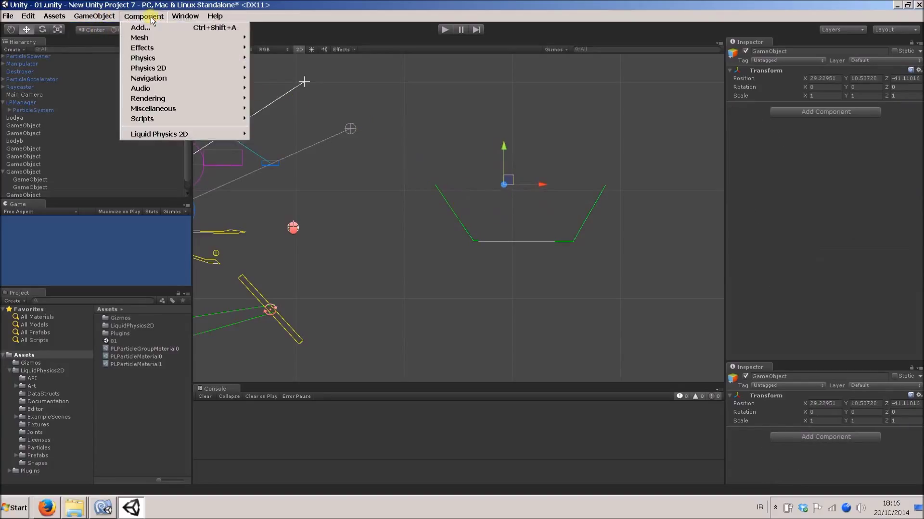
pyautogui.moveTo(214, 134)
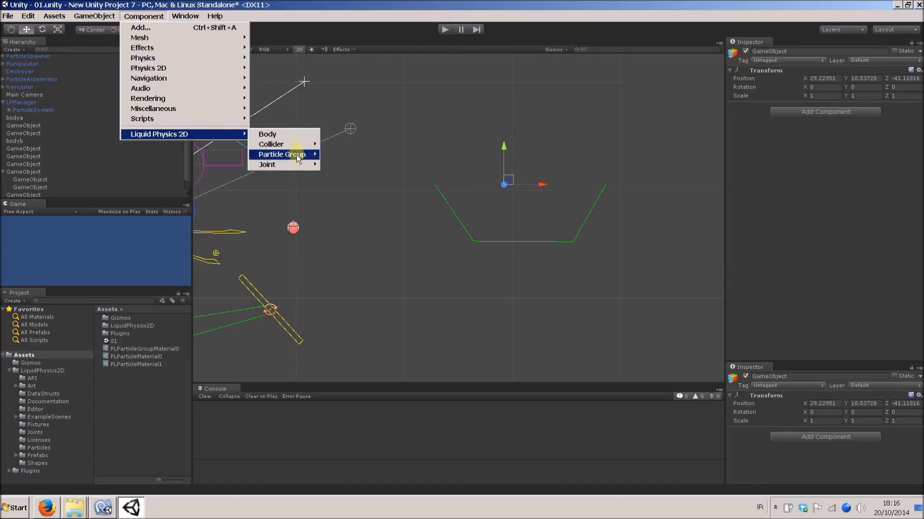
pyautogui.moveTo(297, 154)
pyautogui.click(340, 164)
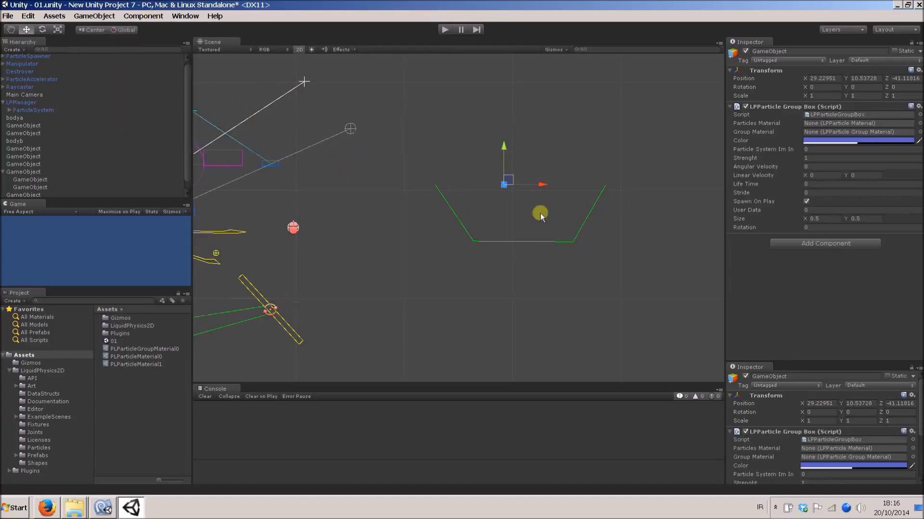
# Enlarge the particle group box to a size of about 7.12 by 4.69 and move it inside the basin
pyautogui.scroll(2, 541, 212)
pyautogui.moveTo(540, 212); pyautogui.dragTo(495, 213, button='middle')
pyautogui.moveTo(804, 219); pyautogui.dragTo(817, 124)
pyautogui.moveTo(847, 220); pyautogui.dragTo(856, 153)
pyautogui.moveTo(806, 221); pyautogui.dragTo(785, 200)
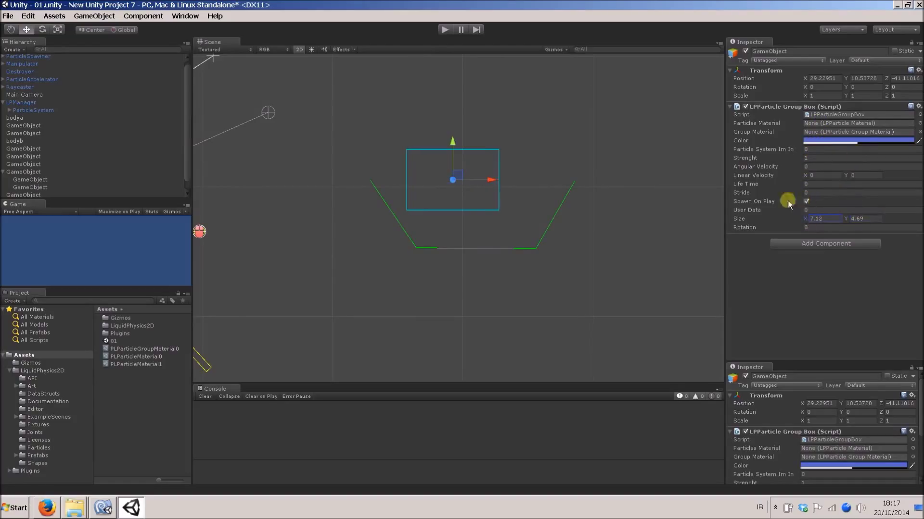
pyautogui.moveTo(454, 177); pyautogui.dragTo(480, 207)
pyautogui.click(443, 154)
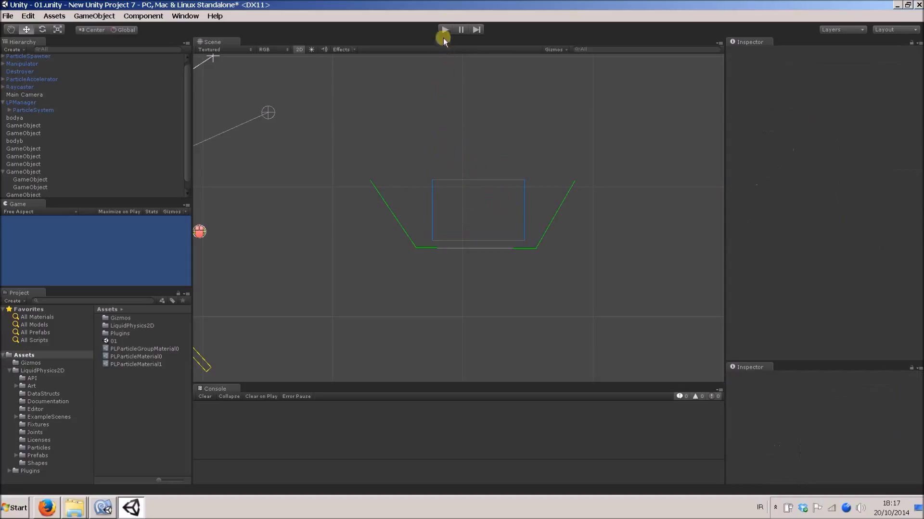
# Run the scene to watch the basin's liquid alongside the original particle stream, and stop playback
pyautogui.click(443, 29)
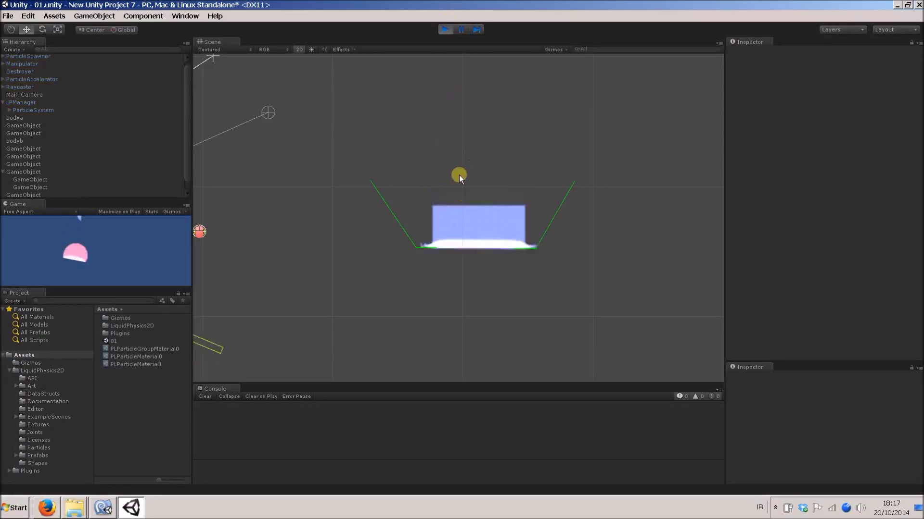
pyautogui.scroll(-3, 458, 174)
pyautogui.moveTo(443, 198); pyautogui.dragTo(464, 257, button='middle')
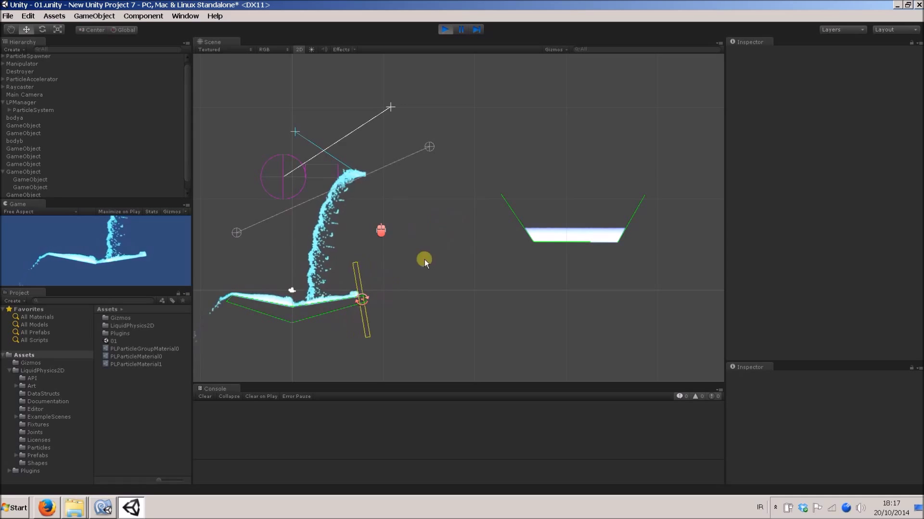
pyautogui.scroll(3, 485, 269)
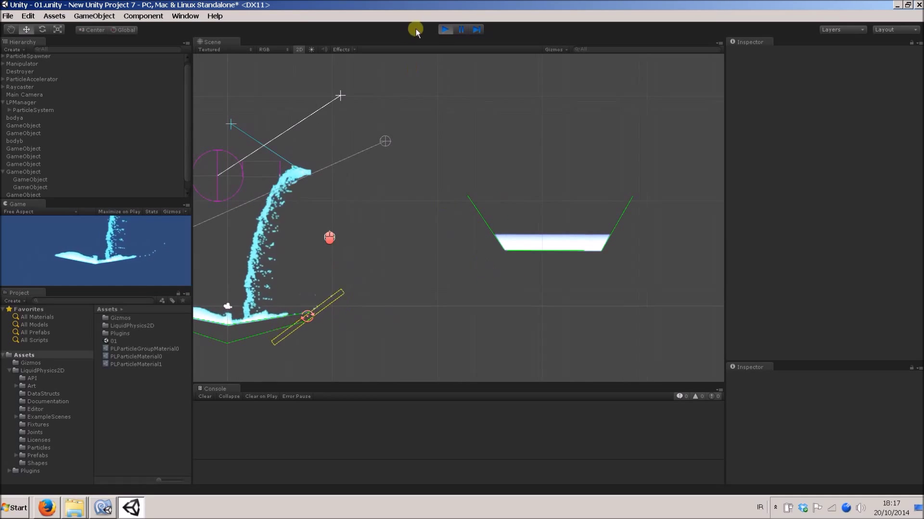
pyautogui.click(446, 30)
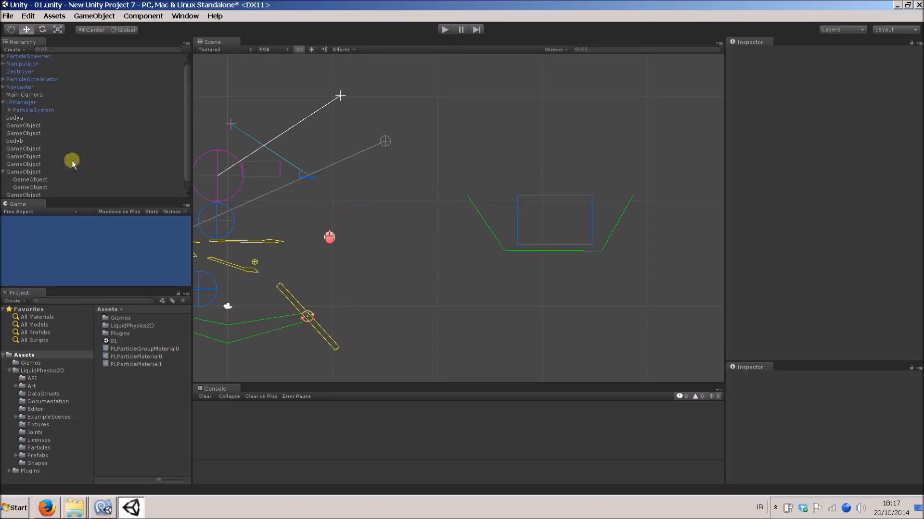
# Duplicate the ParticleSystem object under LPManager and start running the scene
pyautogui.click(20, 103)
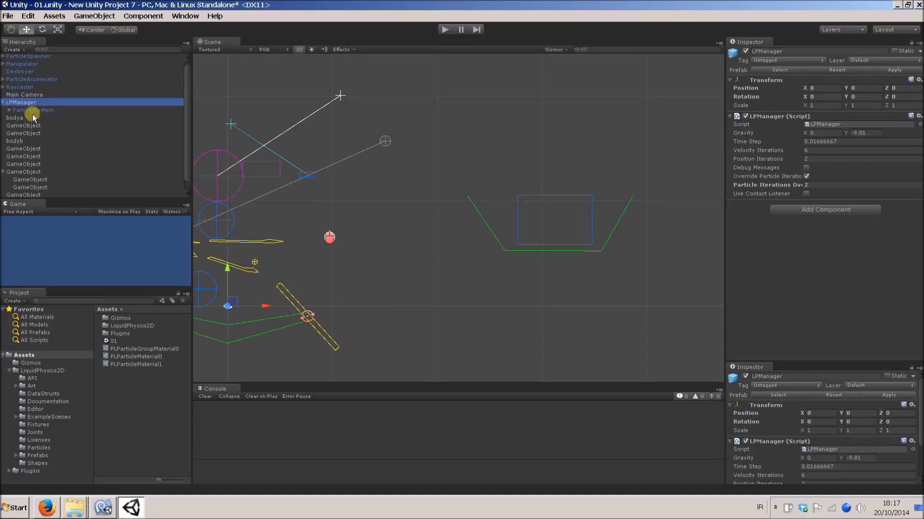
pyautogui.click(32, 111)
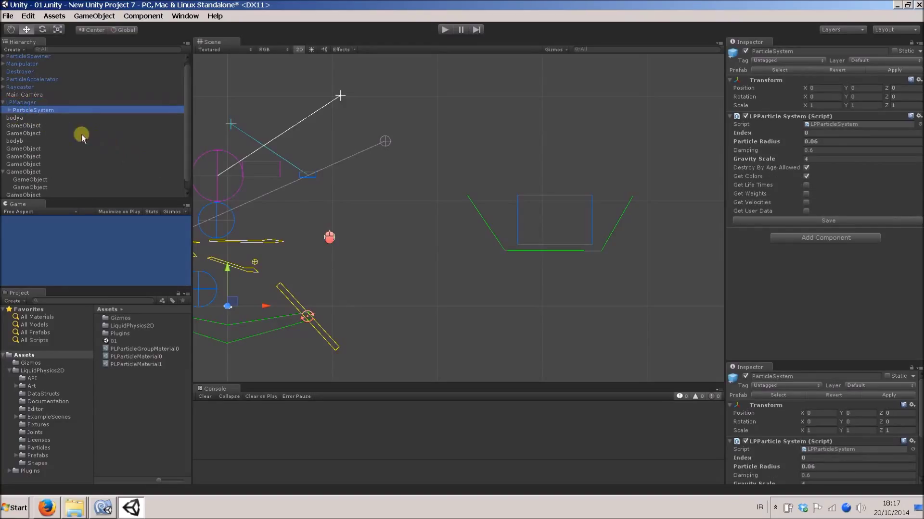
pyautogui.hotkey('ctrl', 'd')
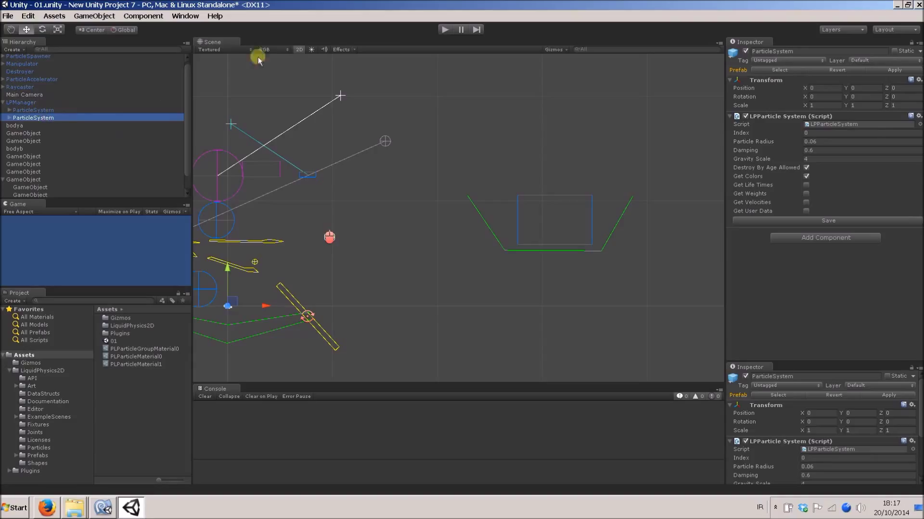
pyautogui.click(444, 29)
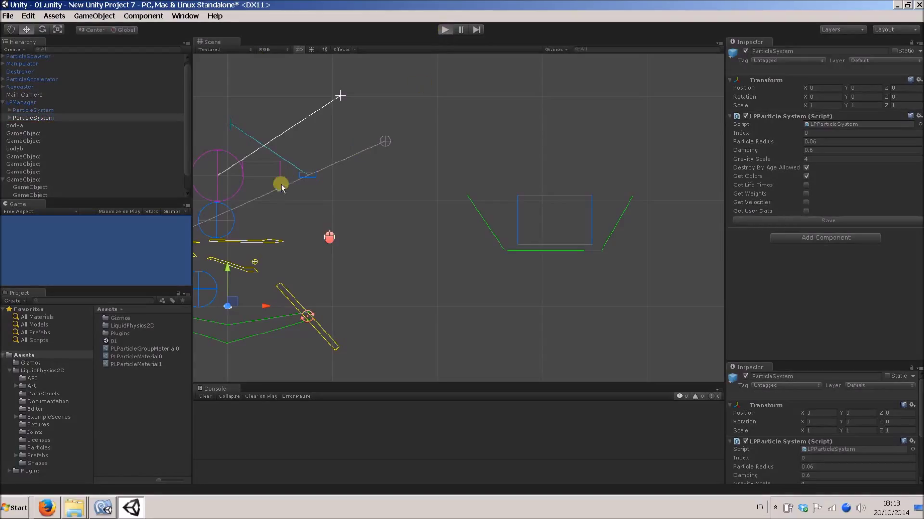
# Inspect LPManager and compare the Index values of its two ParticleSystem objects while the scene runs, and stop playback
pyautogui.click(24, 103)
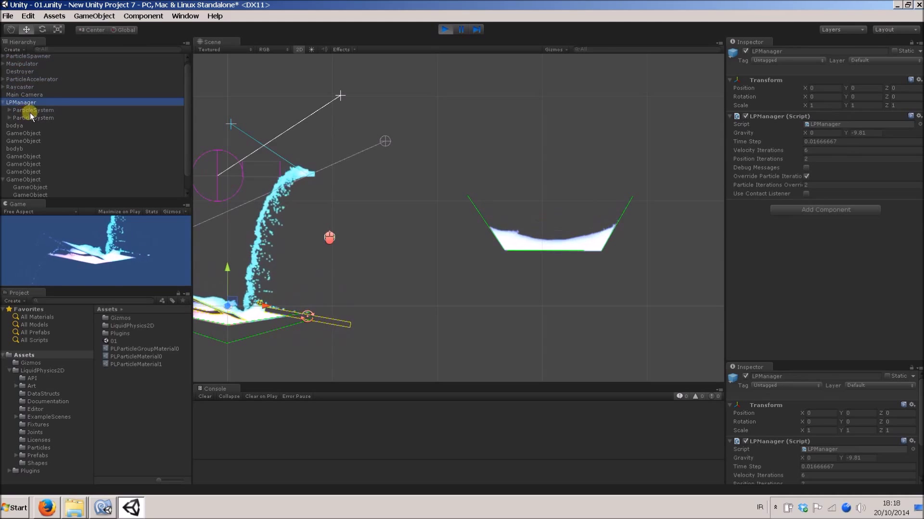
pyautogui.click(29, 110)
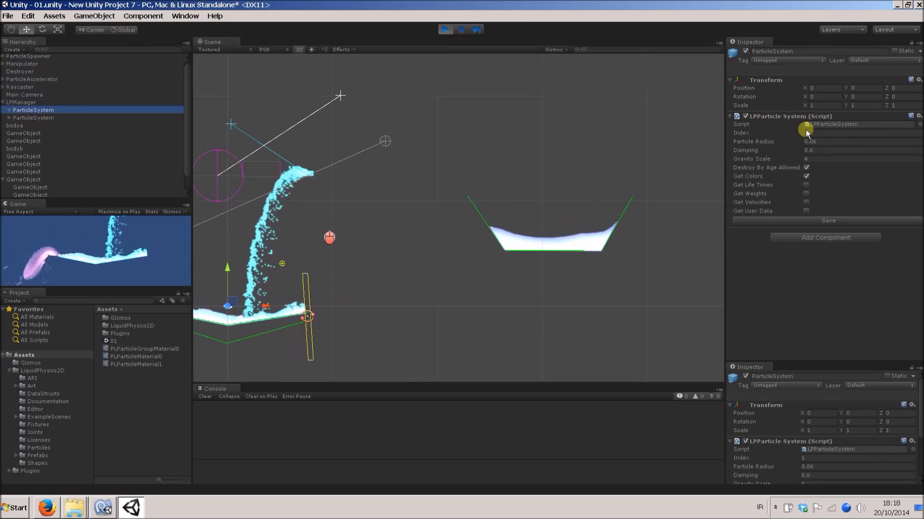
pyautogui.click(27, 117)
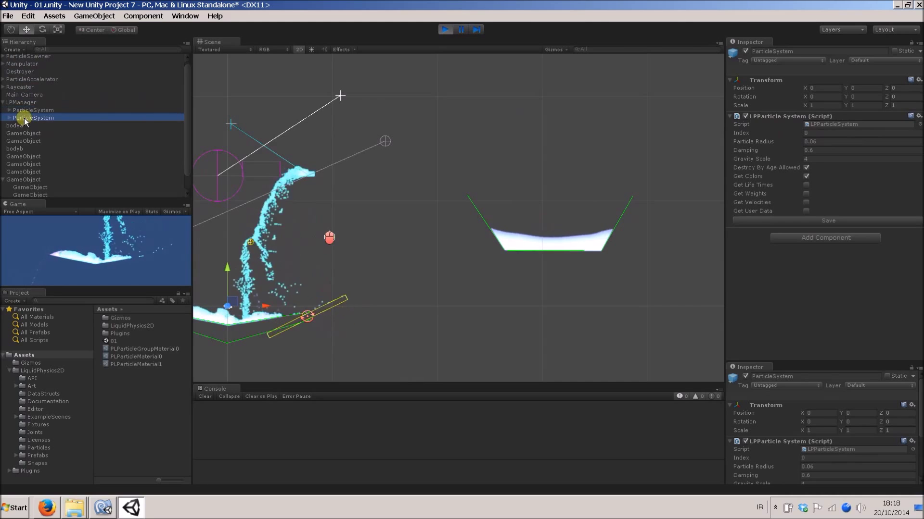
pyautogui.click(27, 110)
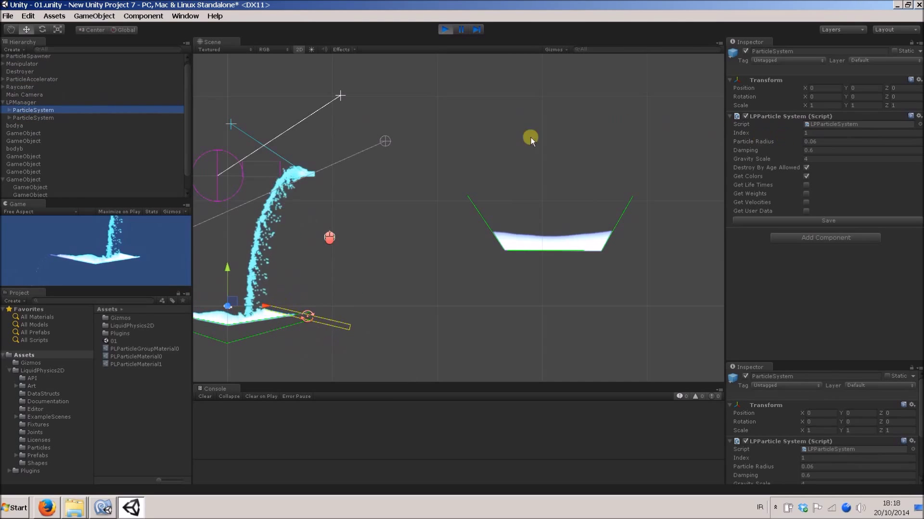
pyautogui.click(24, 117)
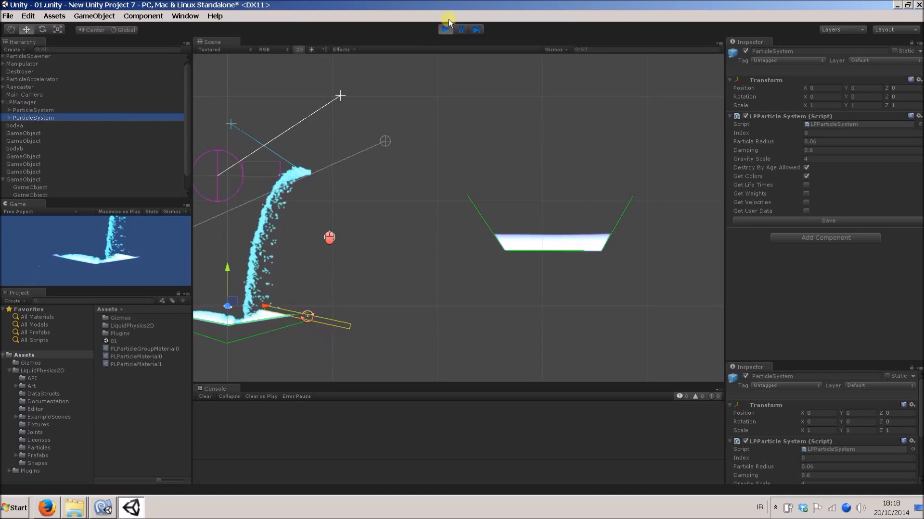
pyautogui.click(446, 30)
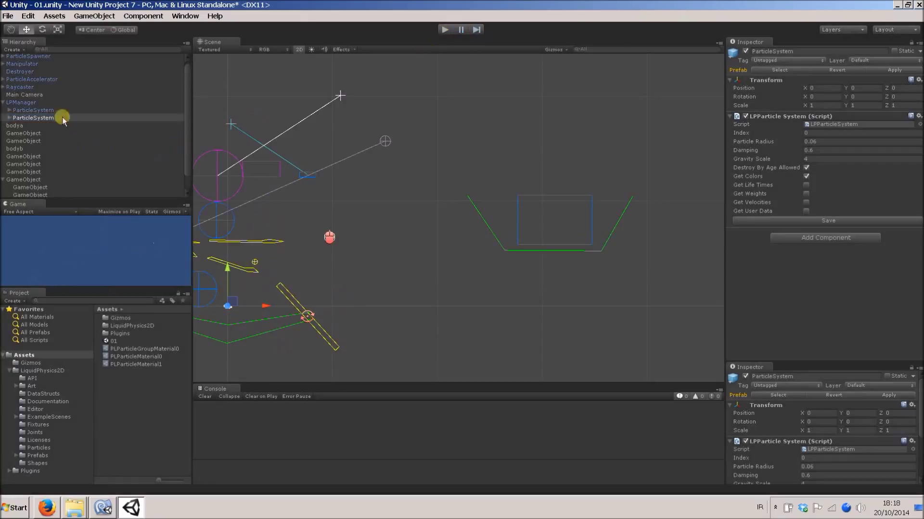
# Set the Index of the first ParticleSystem under LPManager to 1 and compare it with the second ParticleSystem's Index
pyautogui.click(43, 110)
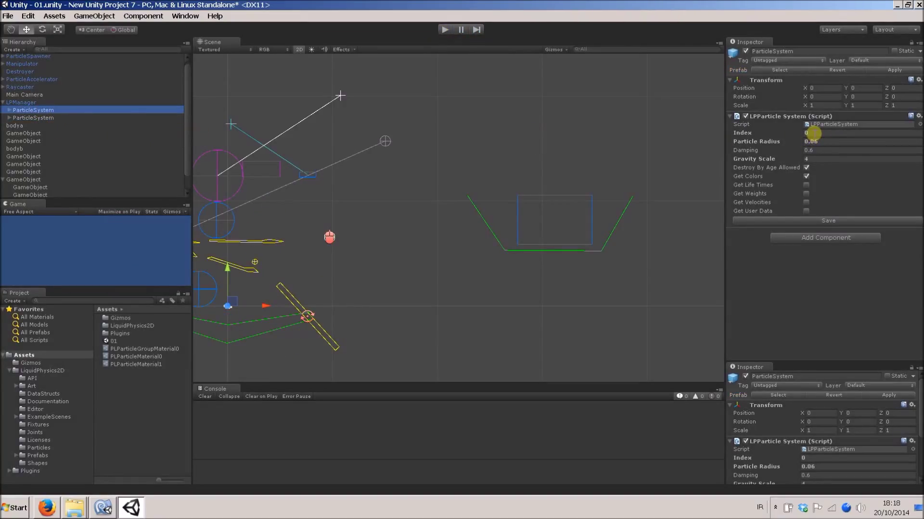
pyautogui.click(813, 133)
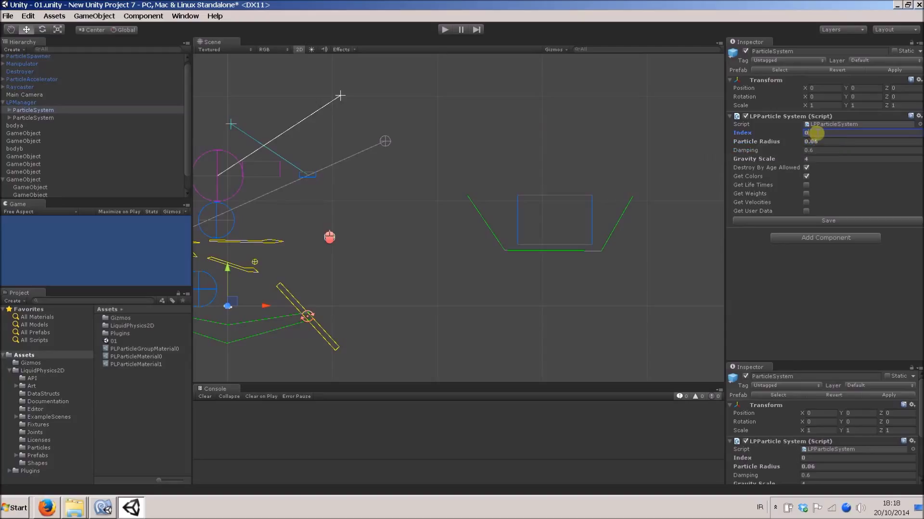
pyautogui.write('1')
pyautogui.click(47, 111)
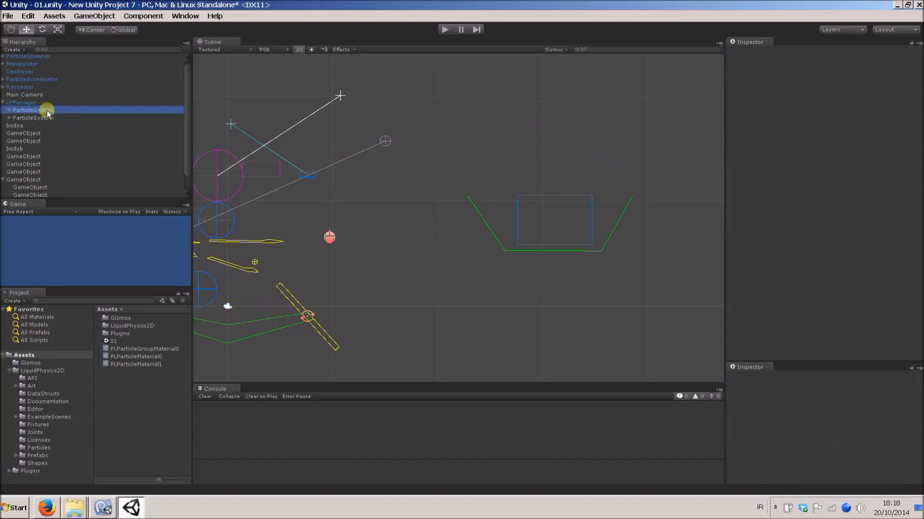
pyautogui.click(47, 123)
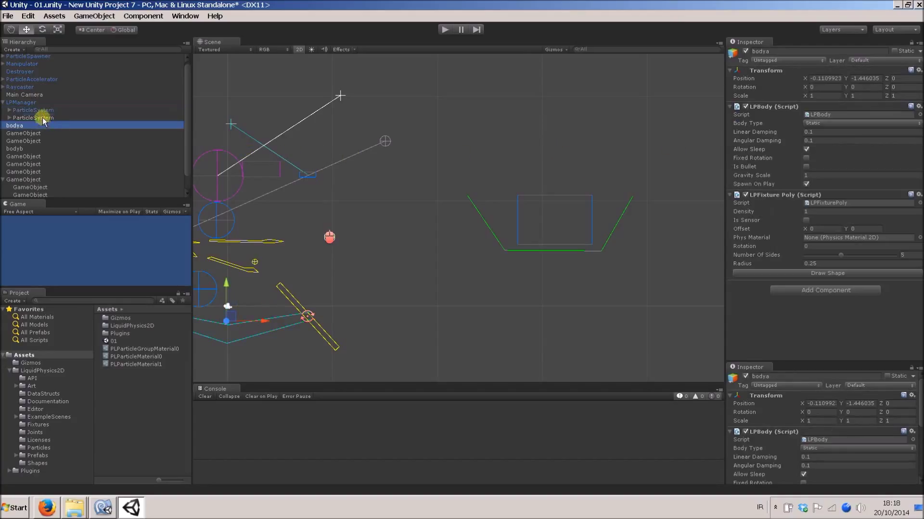
pyautogui.click(44, 118)
pyautogui.click(44, 109)
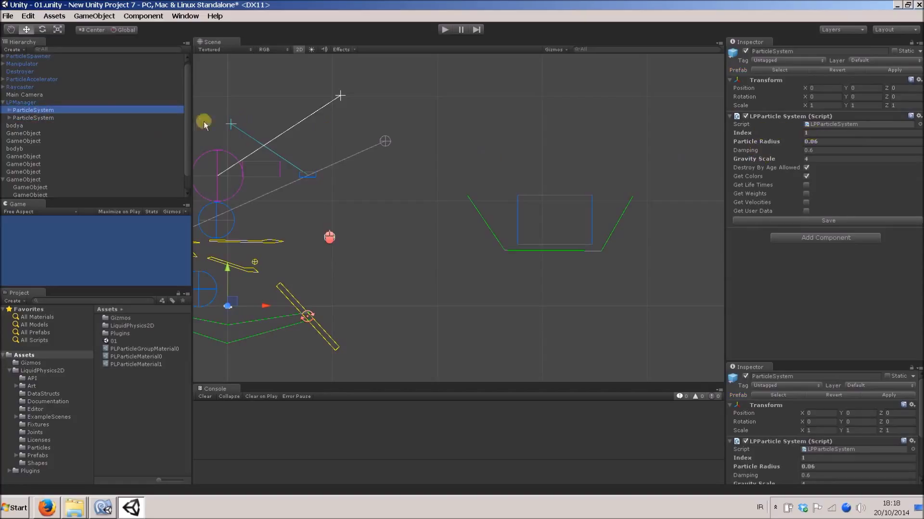
pyautogui.click(31, 117)
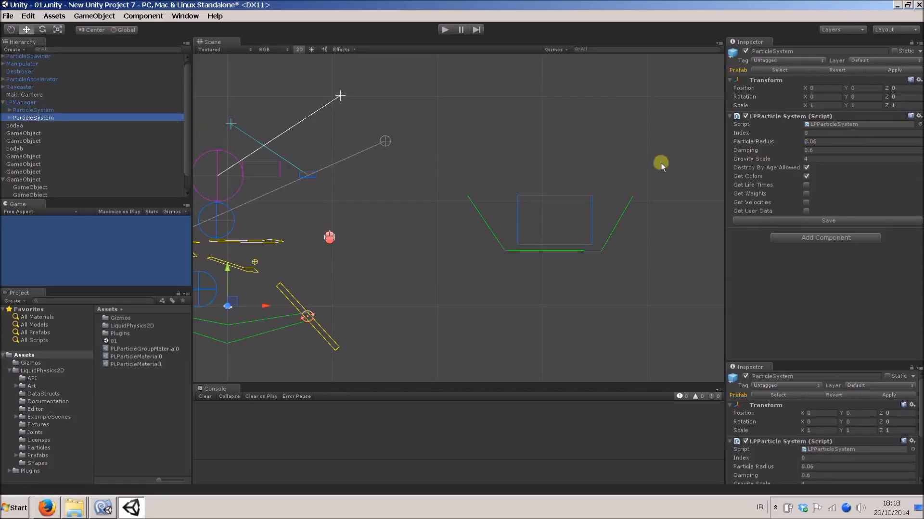
# Compare the particle system index of the basin's box particle group with the original circle groups and set the box group's index to 1
pyautogui.click(538, 161)
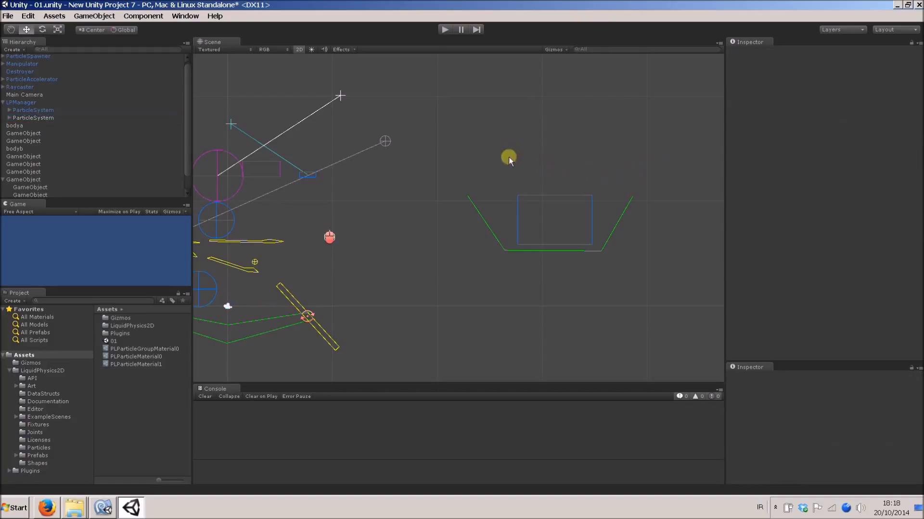
pyautogui.click(529, 194)
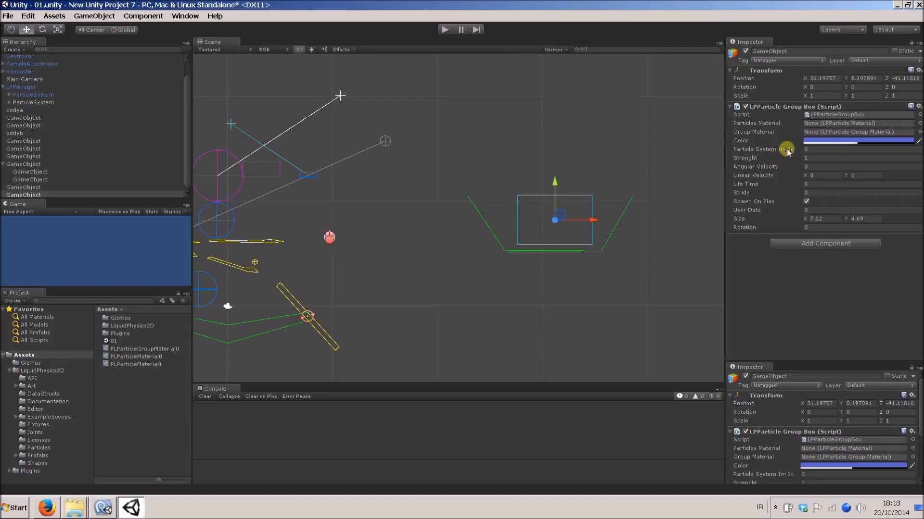
pyautogui.moveTo(786, 149)
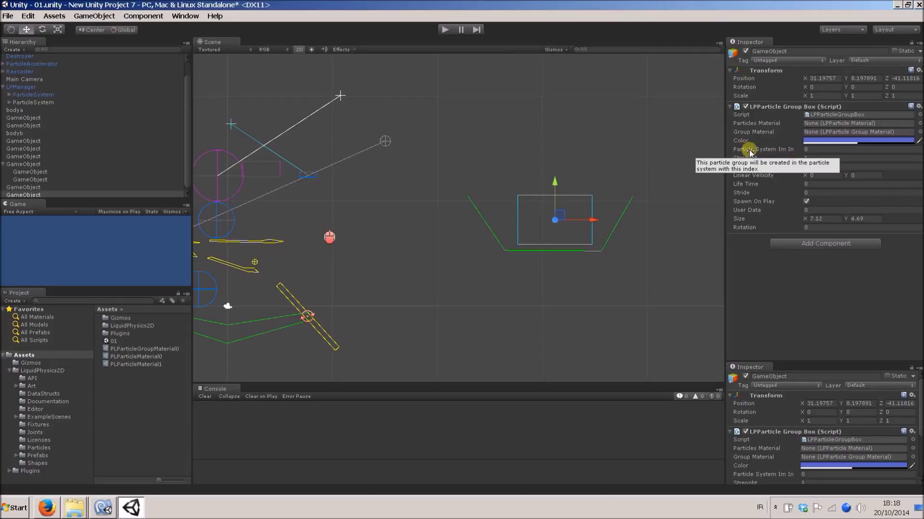
pyautogui.click(234, 219)
pyautogui.click(235, 219)
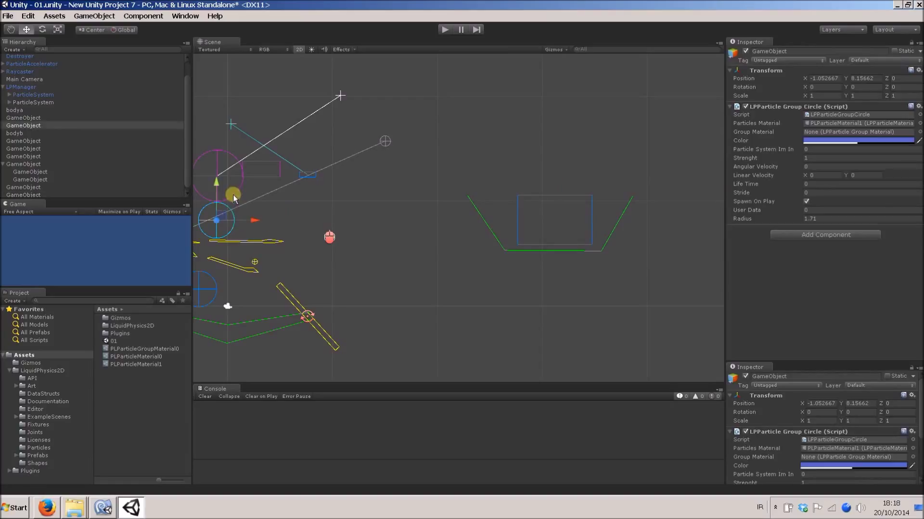
pyautogui.click(216, 282)
pyautogui.click(569, 195)
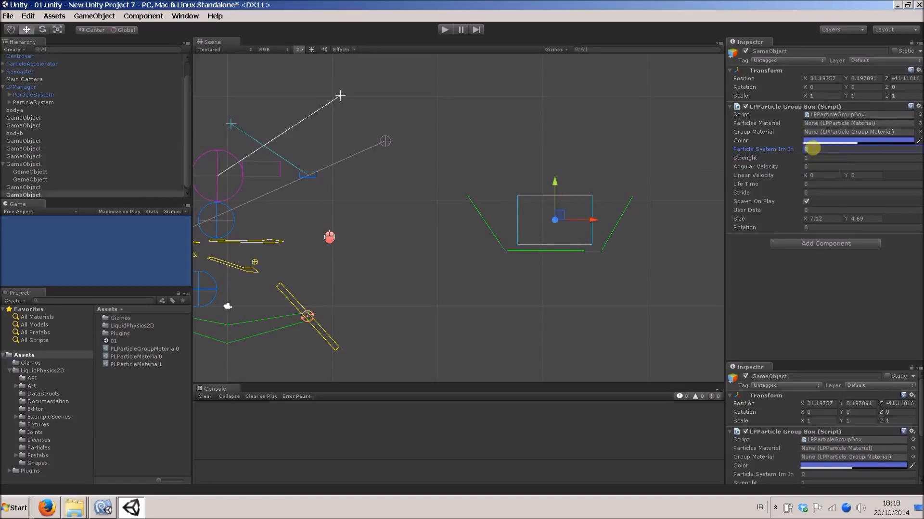
pyautogui.write('1')
# Deselect the box group and run the scene briefly to check that both liquids spawn, and stop playback
pyautogui.click(544, 169)
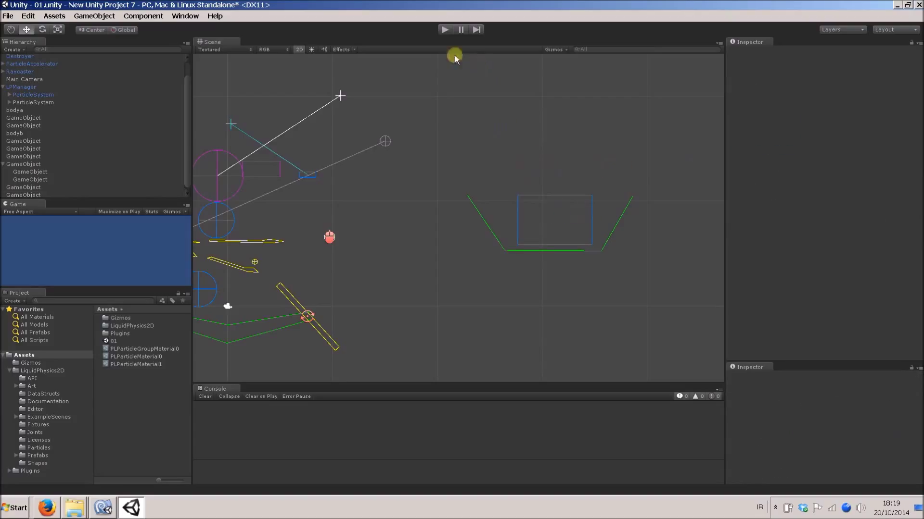
pyautogui.click(444, 30)
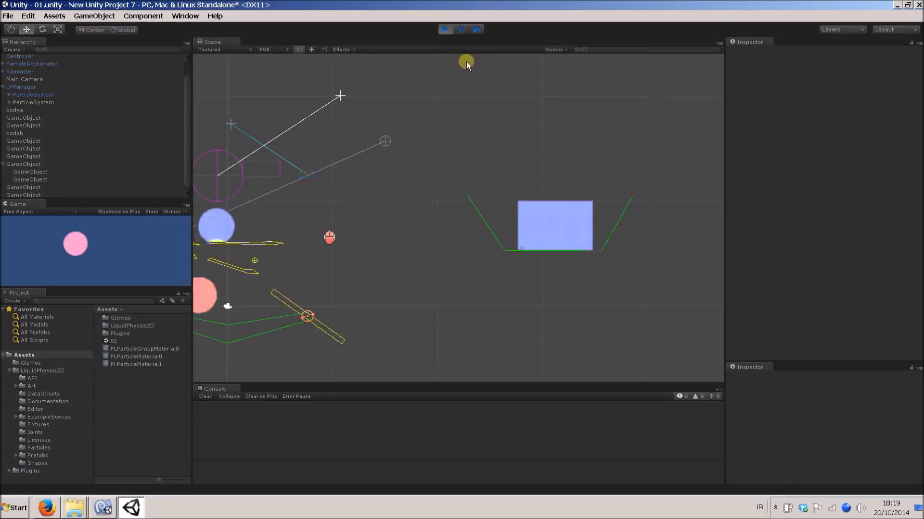
pyautogui.click(444, 31)
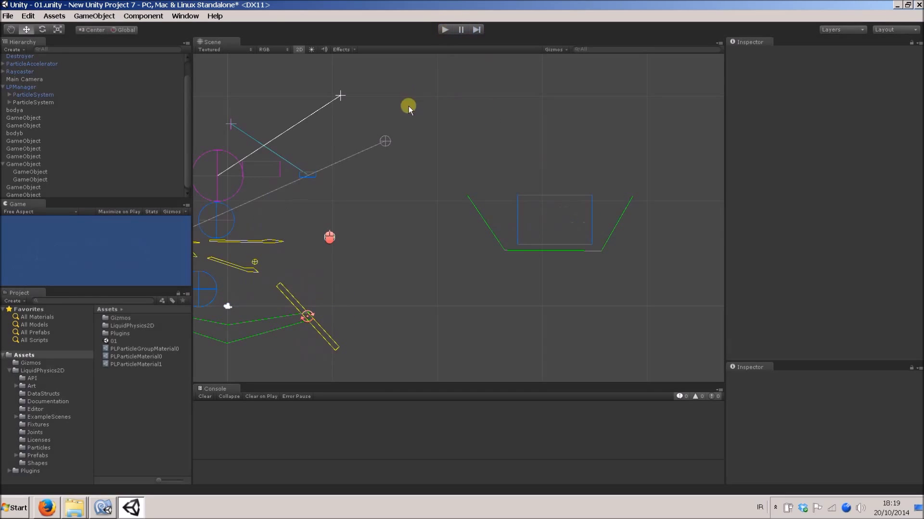
# Move the ParticleSpawner above the basin, run the scene to watch its stream meet the basin's liquid, and stop playback
pyautogui.click(314, 175)
pyautogui.moveTo(314, 174); pyautogui.dragTo(605, 148)
pyautogui.click(538, 162)
pyautogui.click(445, 30)
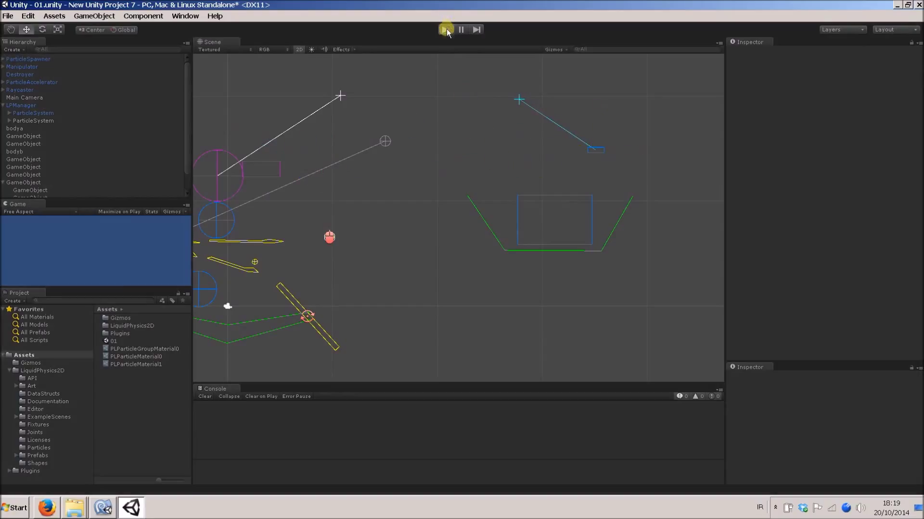
pyautogui.scroll(1, 577, 216)
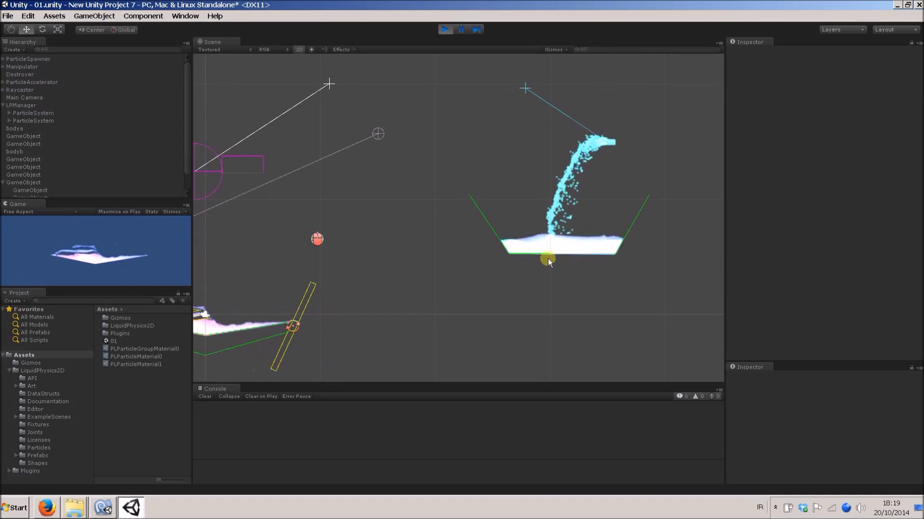
pyautogui.scroll(1, 550, 238)
pyautogui.click(445, 29)
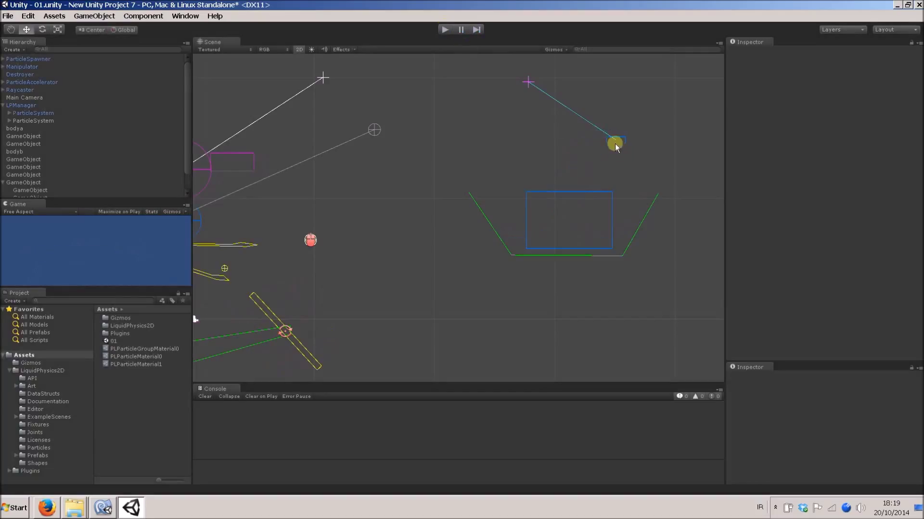
# Move the ParticleSpawner back over the original objects, to about X 6.6, Y 11.9
pyautogui.click(615, 140)
pyautogui.moveTo(618, 138); pyautogui.dragTo(281, 173)
pyautogui.scroll(-3, 441, 181)
pyautogui.moveTo(412, 258); pyautogui.dragTo(488, 225, button='middle')
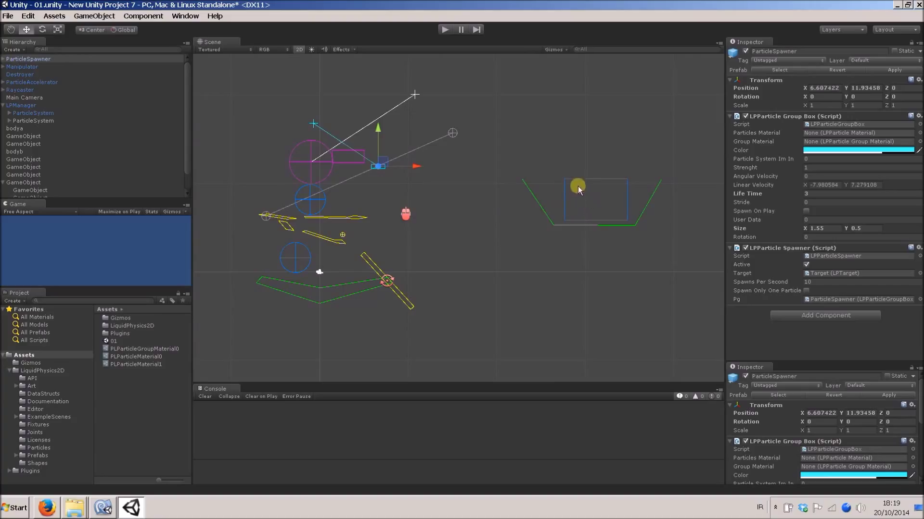
# Reposition the basin's box particle group slightly lower inside the basin, at about X 30.96, Y 7.82
pyautogui.moveTo(603, 206); pyautogui.dragTo(505, 192, button='middle')
pyautogui.scroll(1, 517, 166)
pyautogui.click(517, 166)
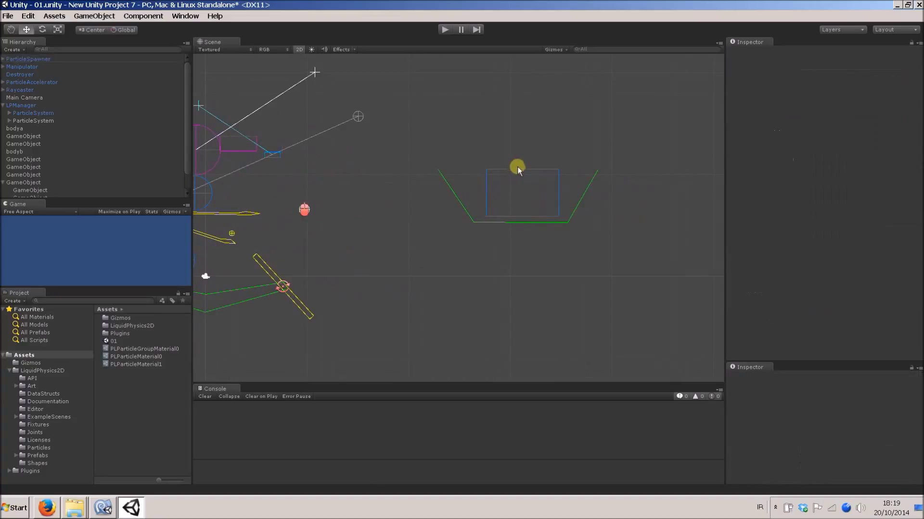
pyautogui.click(518, 170)
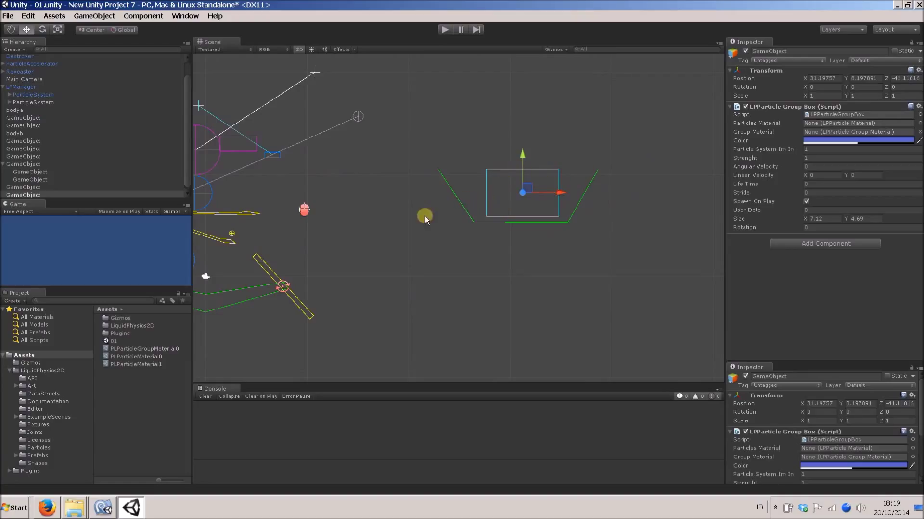
pyautogui.moveTo(423, 214); pyautogui.dragTo(484, 224, button='middle')
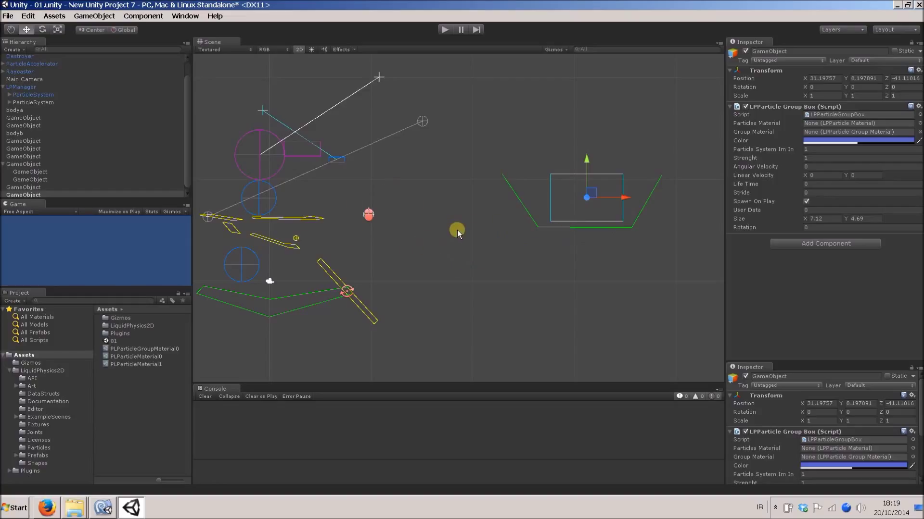
pyautogui.click(495, 242)
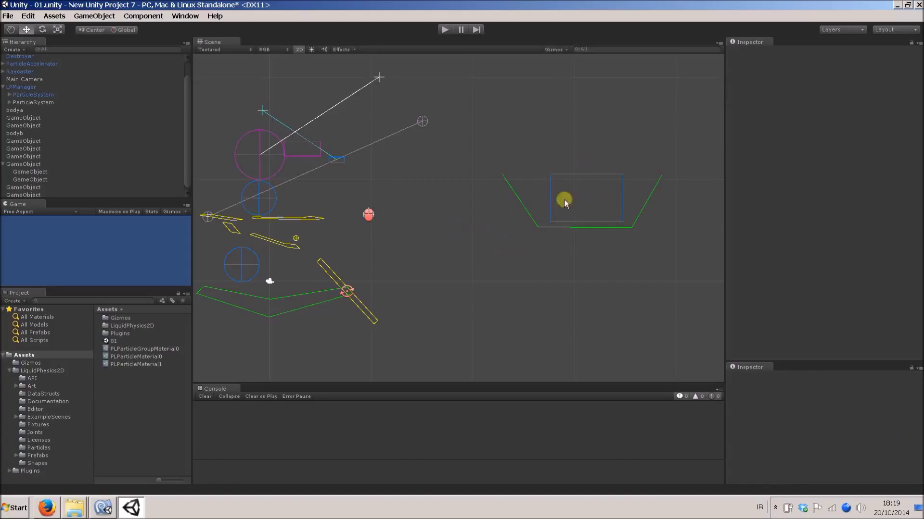
pyautogui.click(583, 173)
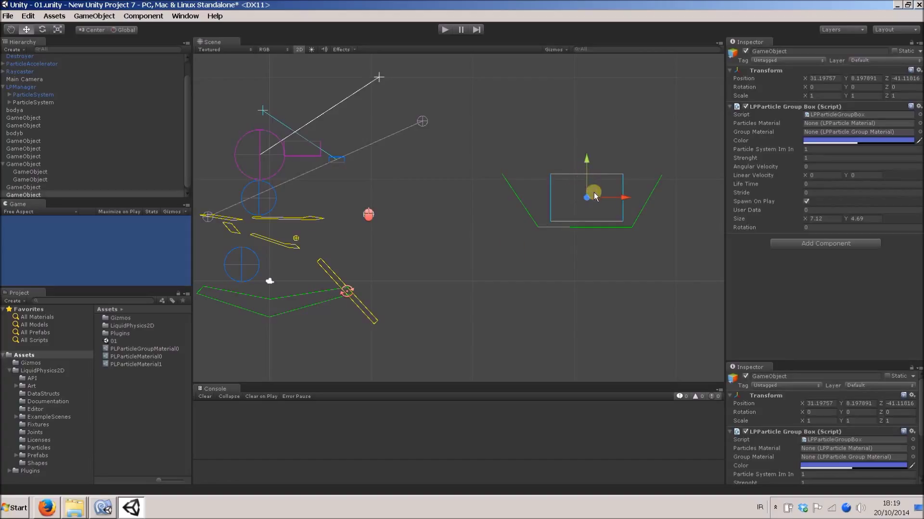
pyautogui.moveTo(594, 195); pyautogui.dragTo(590, 197)
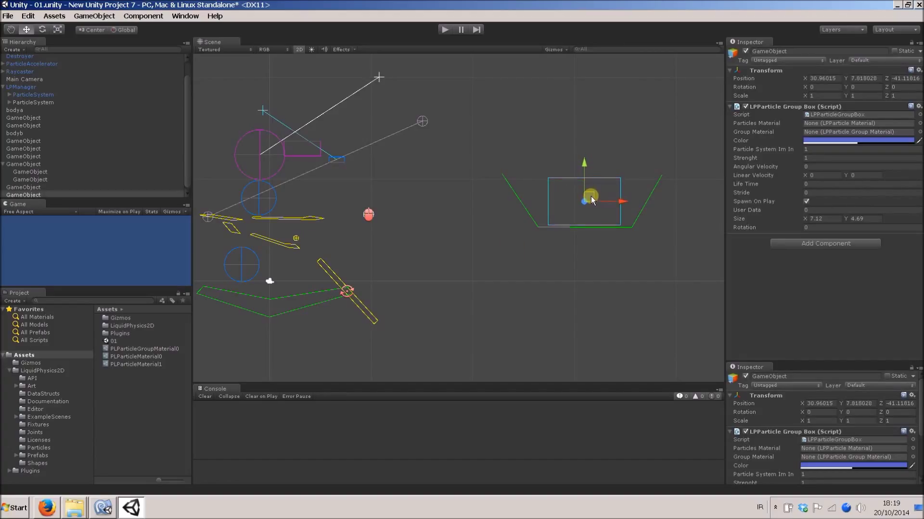
pyautogui.moveTo(585, 256); pyautogui.dragTo(563, 261, button='middle')
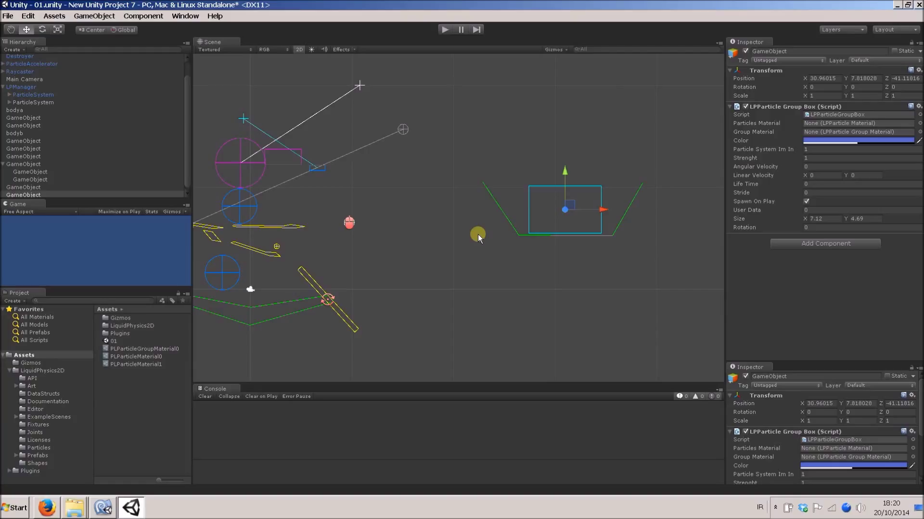
pyautogui.moveTo(385, 215); pyautogui.dragTo(409, 210, button='middle')
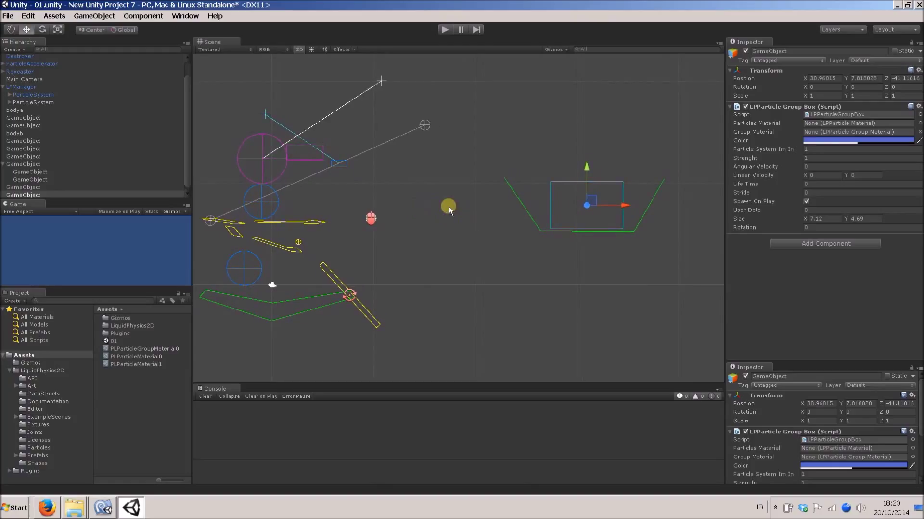
pyautogui.click(539, 180)
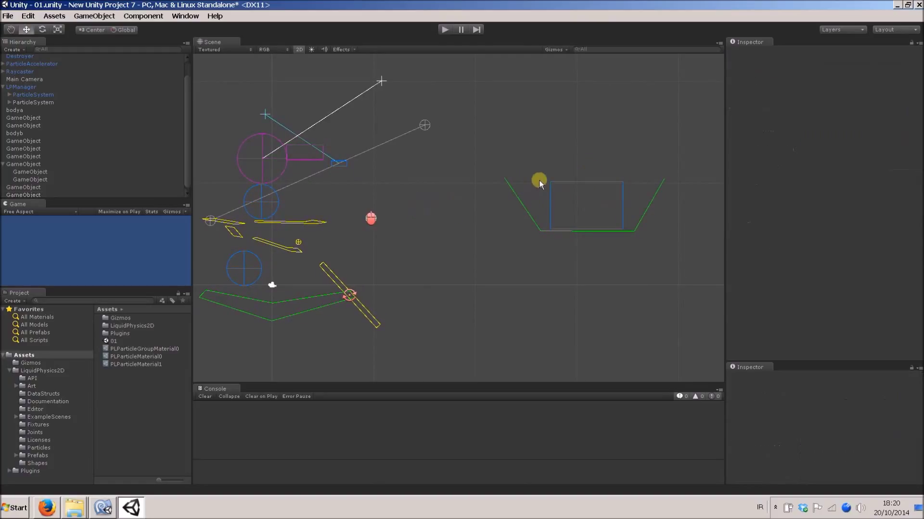
pyautogui.click(566, 183)
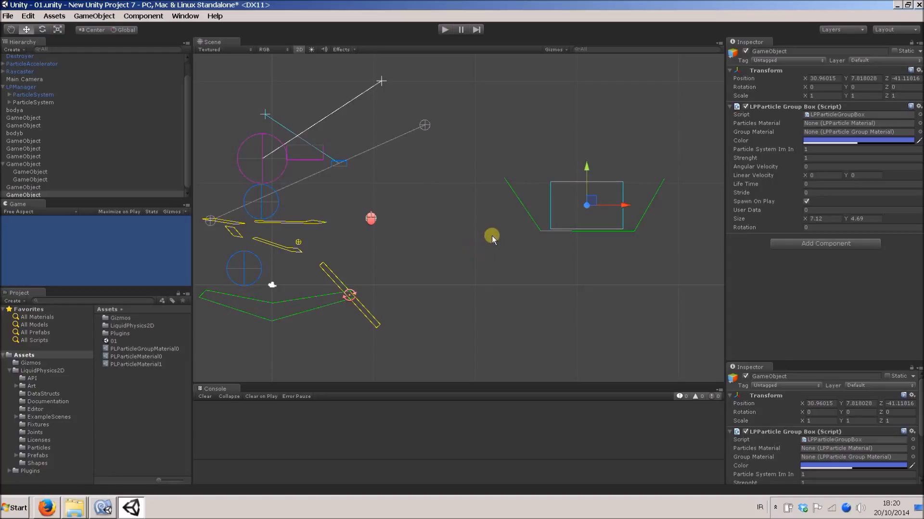
# Set the index 1 particle system's Particle Radius to 0.2, run the scene to check the basin's liquid, and stop playback
pyautogui.click(37, 102)
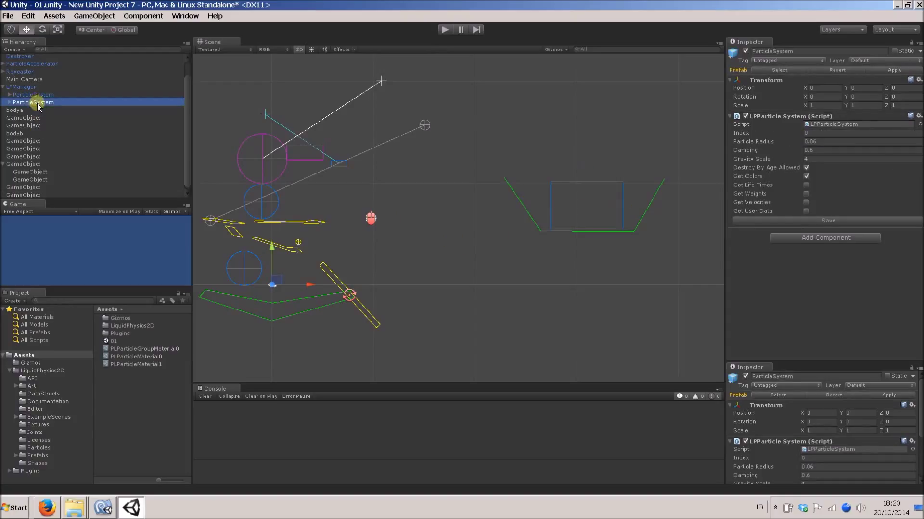
pyautogui.click(42, 95)
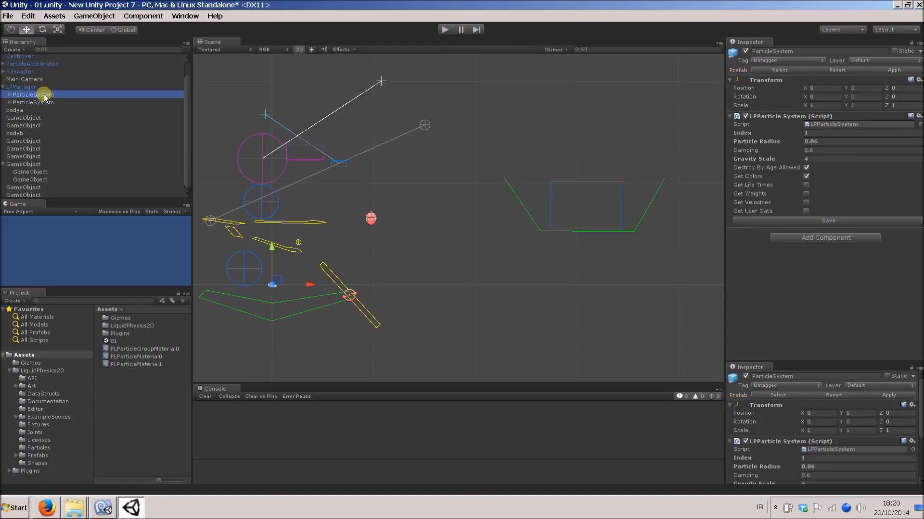
pyautogui.click(826, 143)
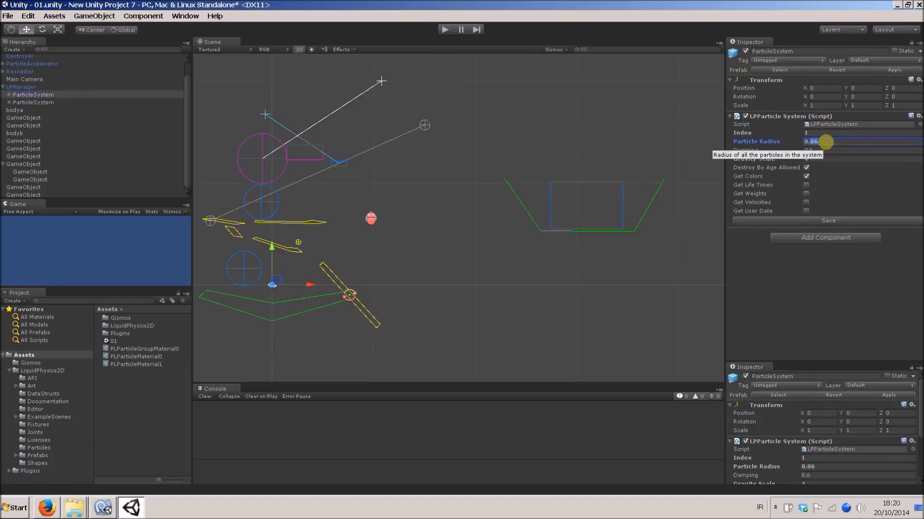
pyautogui.click(823, 142)
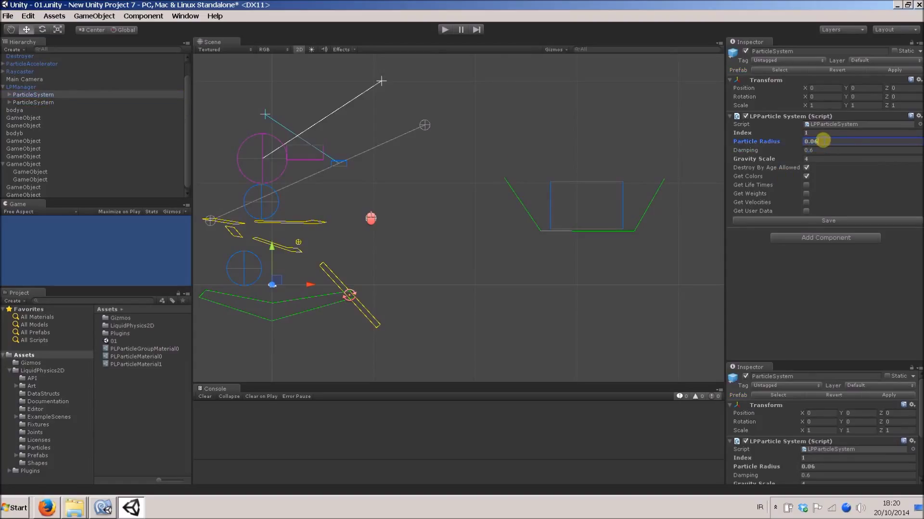
pyautogui.press('BackSpace')
pyautogui.press('BackSpace')
pyautogui.write('2')
pyautogui.click(599, 136)
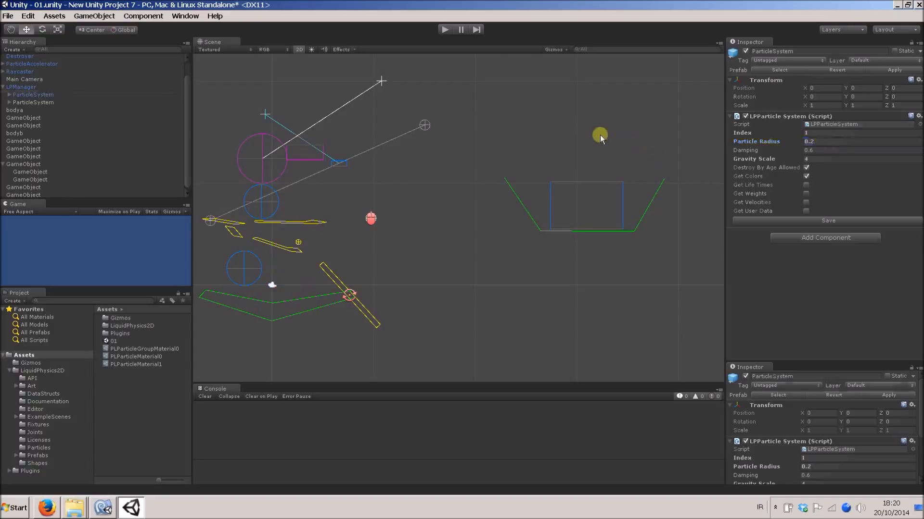
pyautogui.click(444, 32)
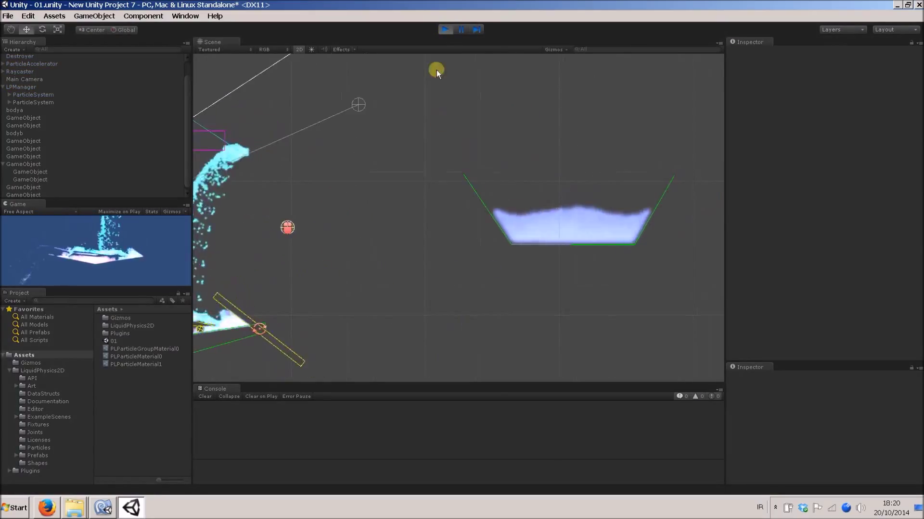
pyautogui.click(442, 30)
# Set the Particle Radius of the index 1 particle system to 0.6 and deselect it
pyautogui.click(53, 95)
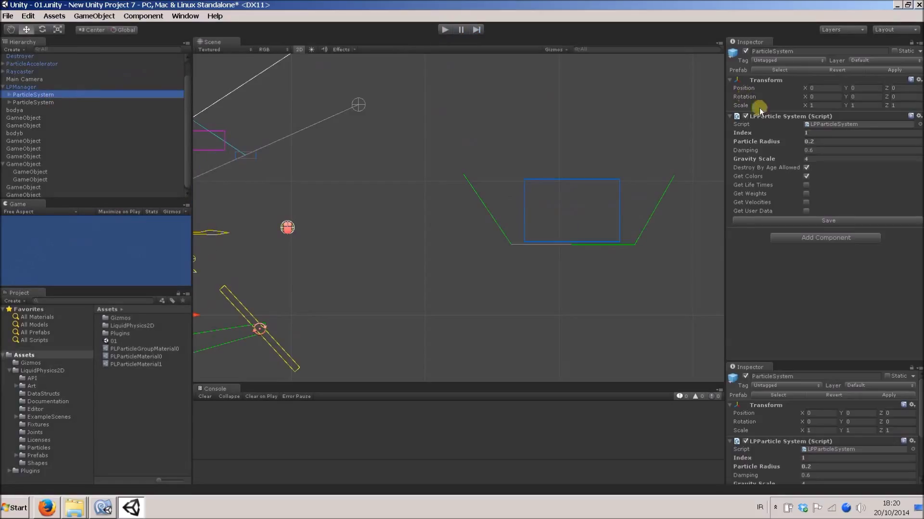
pyautogui.click(818, 141)
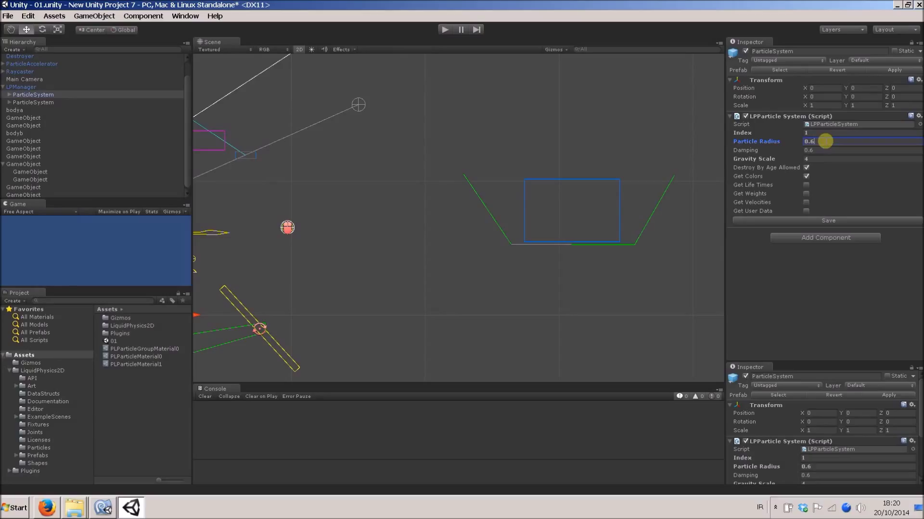
pyautogui.click(592, 121)
# Run the scene to examine the basin's larger particles beside the spawner's stream, and stop playback
pyautogui.click(444, 32)
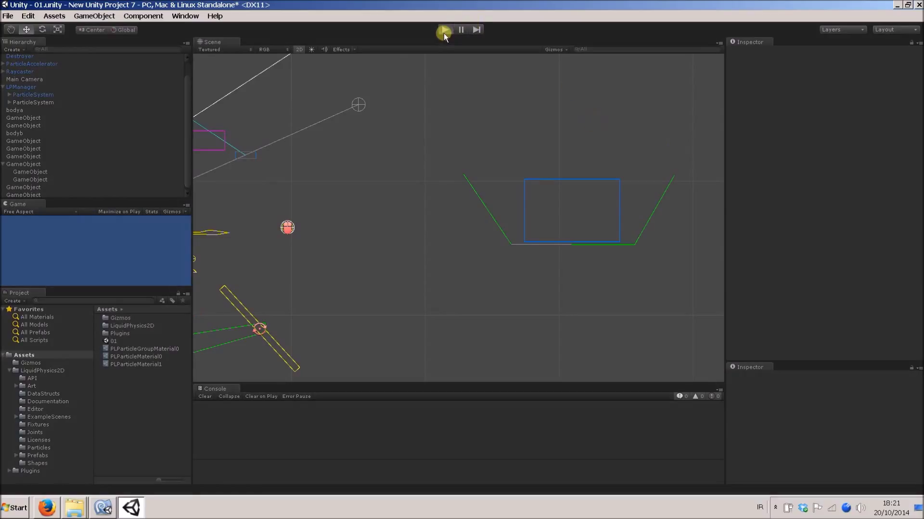
pyautogui.scroll(-4, 587, 204)
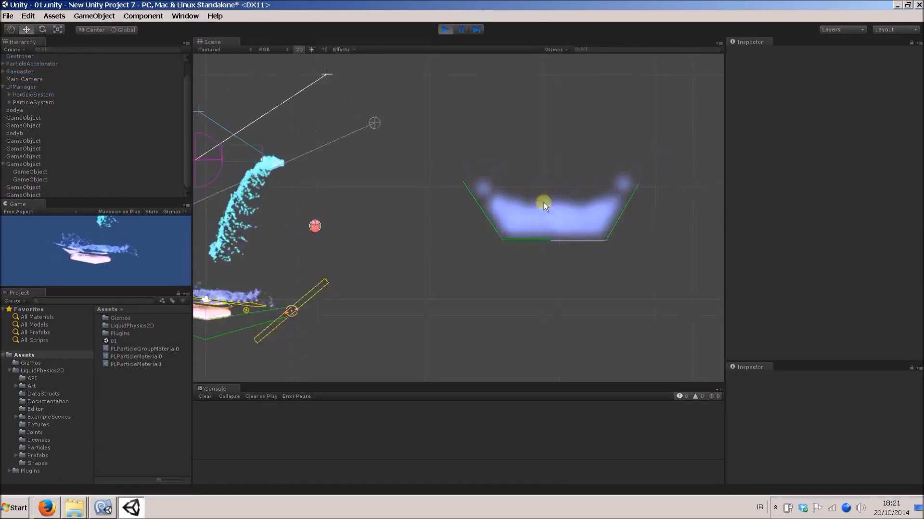
pyautogui.scroll(2, 527, 232)
pyautogui.scroll(-2, 519, 242)
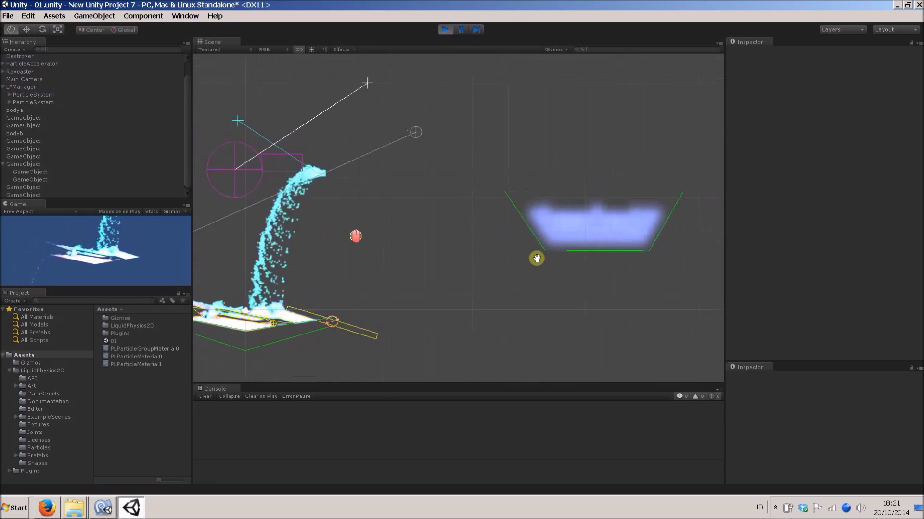
pyautogui.scroll(2, 531, 248)
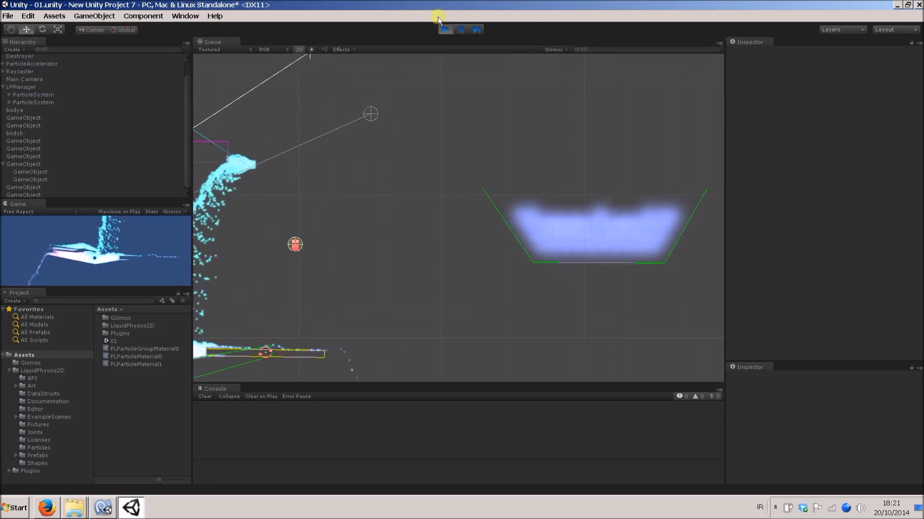
pyautogui.click(444, 30)
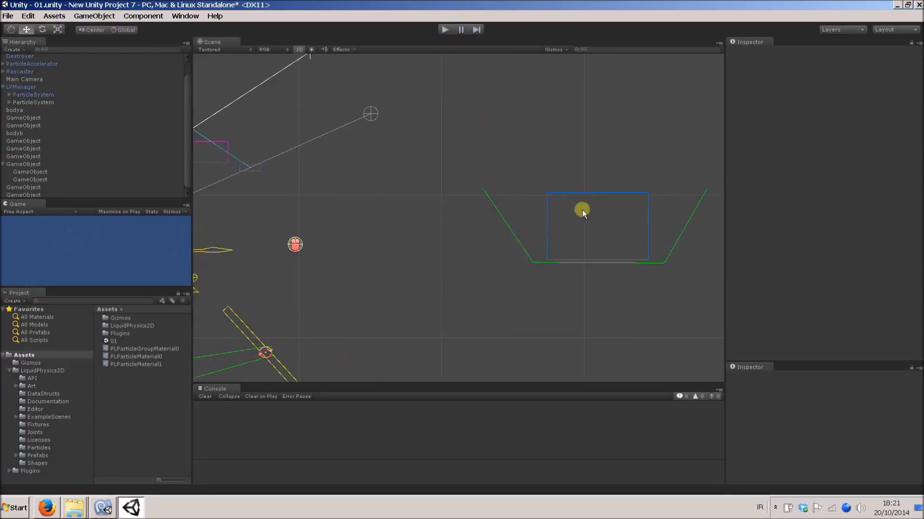
# Run the scene with the original objects in view to watch the index 0 system's liquid, and stop playback
pyautogui.scroll(-1, 580, 219)
pyautogui.scroll(-1, 579, 224)
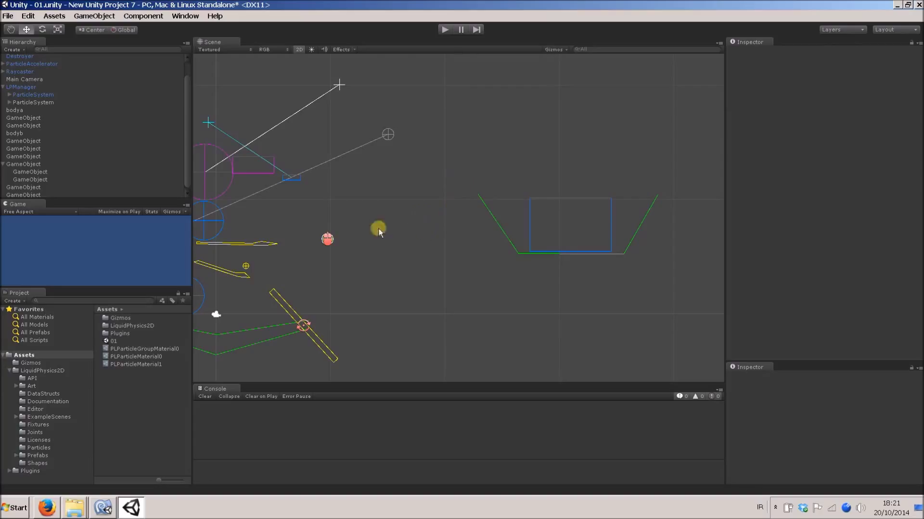
pyautogui.moveTo(370, 229); pyautogui.dragTo(405, 226, button='middle')
pyautogui.moveTo(484, 232); pyautogui.dragTo(548, 206, button='middle')
pyautogui.moveTo(414, 190); pyautogui.dragTo(478, 206, button='middle')
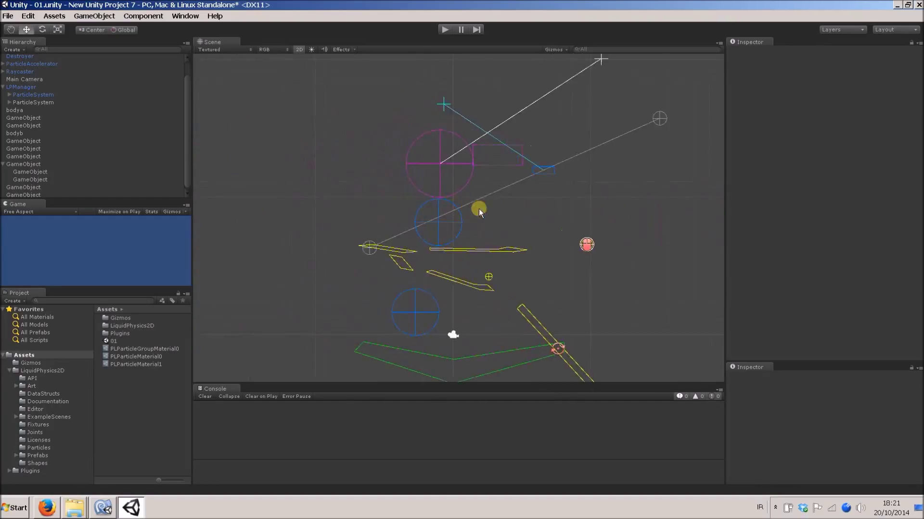
pyautogui.scroll(2, 498, 223)
pyautogui.click(446, 29)
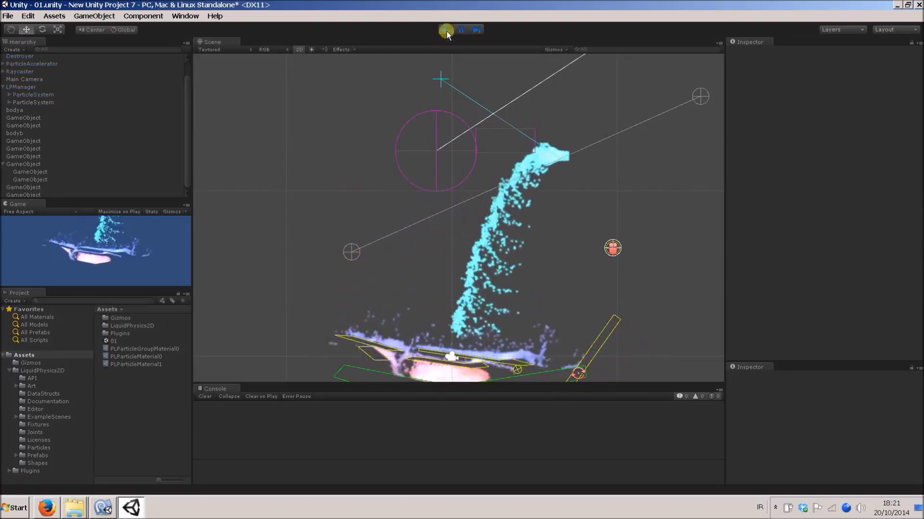
pyautogui.click(445, 30)
# Examine the emitter, renderer and draw settings of the ParticleVisualiser under the index 0 particle system
pyautogui.click(49, 103)
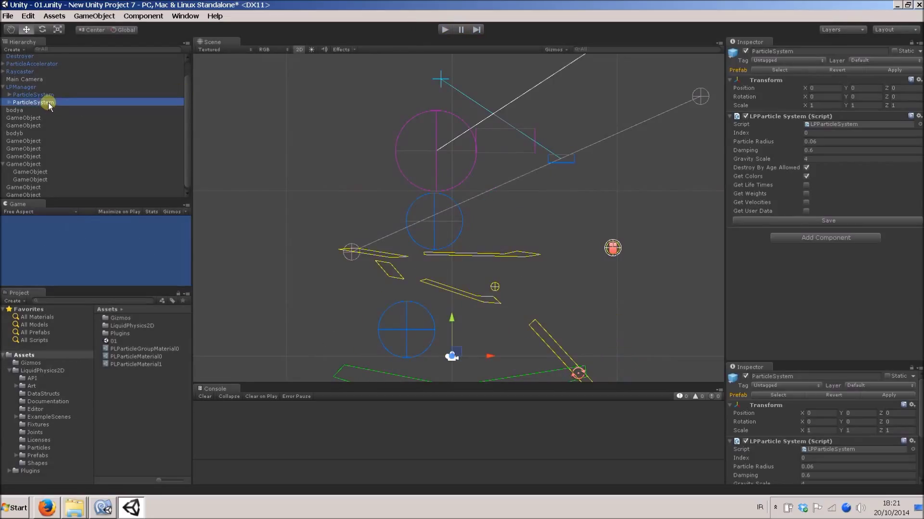
pyautogui.click(9, 103)
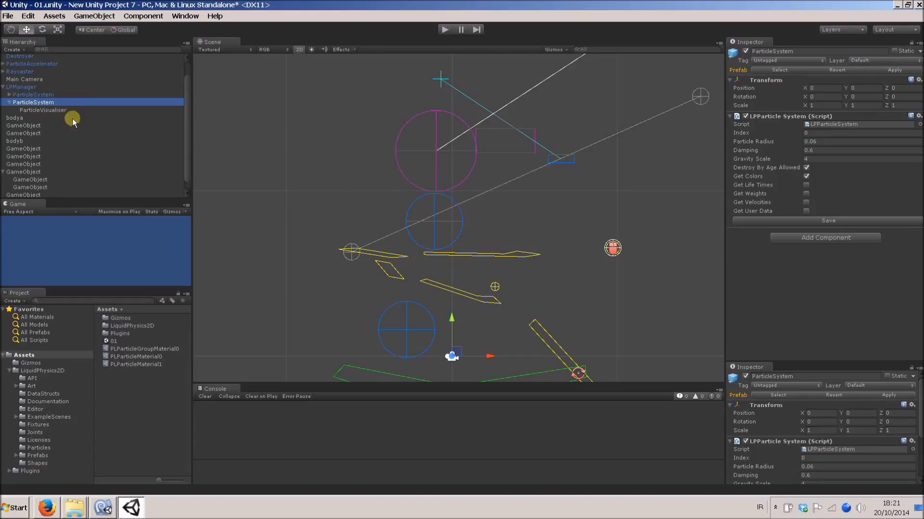
pyautogui.click(45, 111)
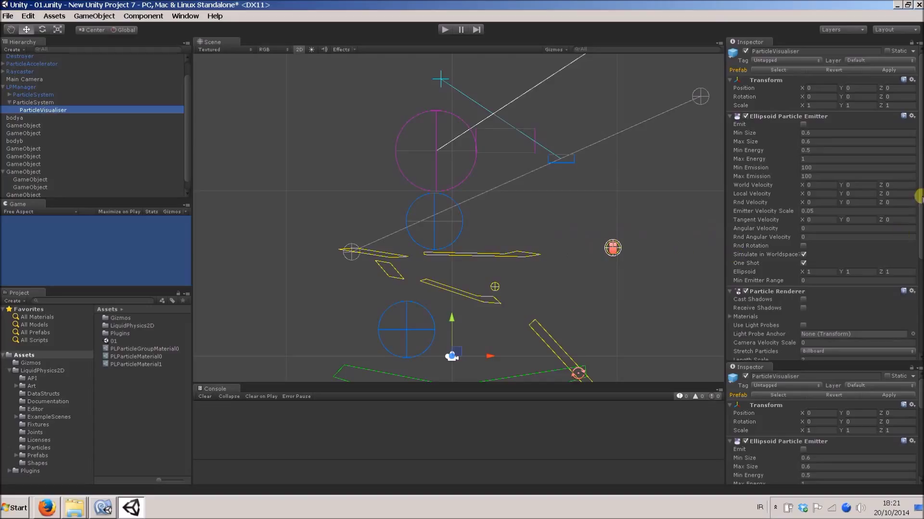
pyautogui.moveTo(920, 197); pyautogui.dragTo(917, 183)
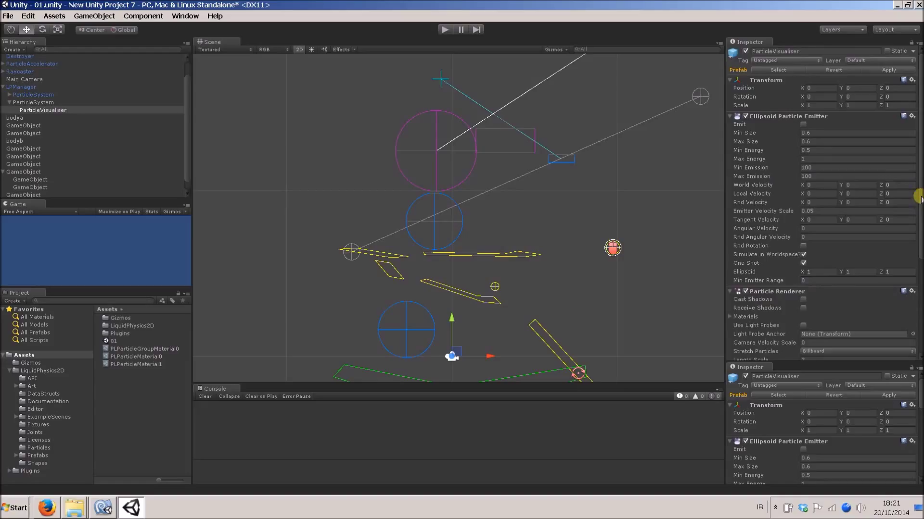
pyautogui.moveTo(917, 200)
pyautogui.mouseDown()
pyautogui.moveTo(919, 267)
pyautogui.moveTo(919, 186)
pyautogui.mouseUp()
pyautogui.moveTo(917, 183); pyautogui.dragTo(918, 234)
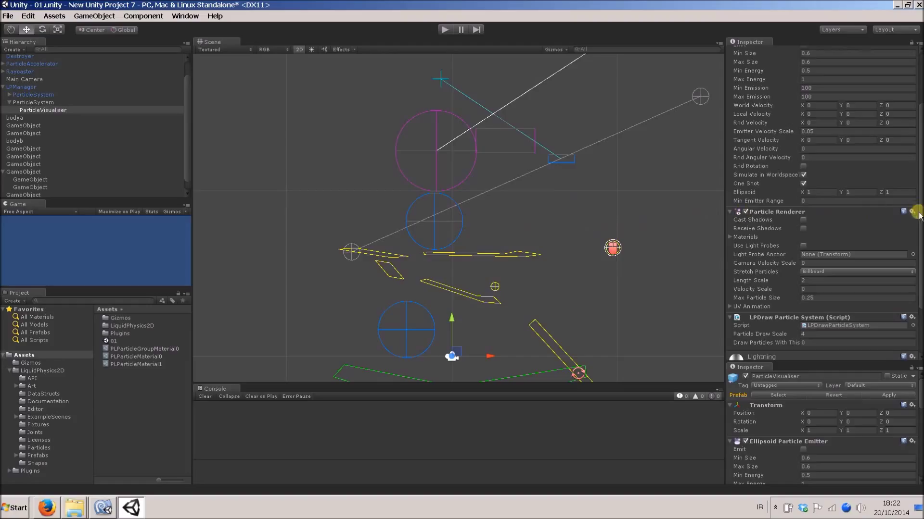
pyautogui.moveTo(919, 209); pyautogui.dragTo(920, 258)
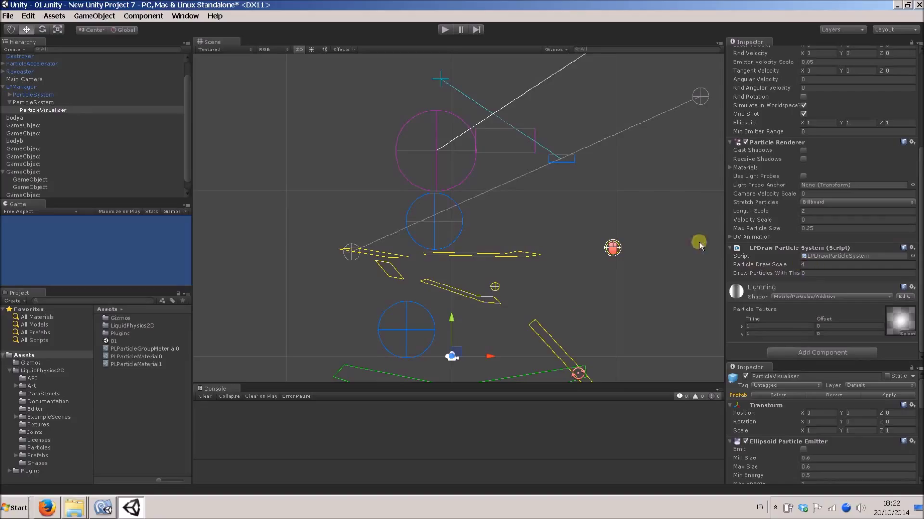
# Run the scene to compare how particles are drawn in the basin and around the original objects, and stop playback
pyautogui.moveTo(644, 242); pyautogui.dragTo(489, 240, button='middle')
pyautogui.click(445, 29)
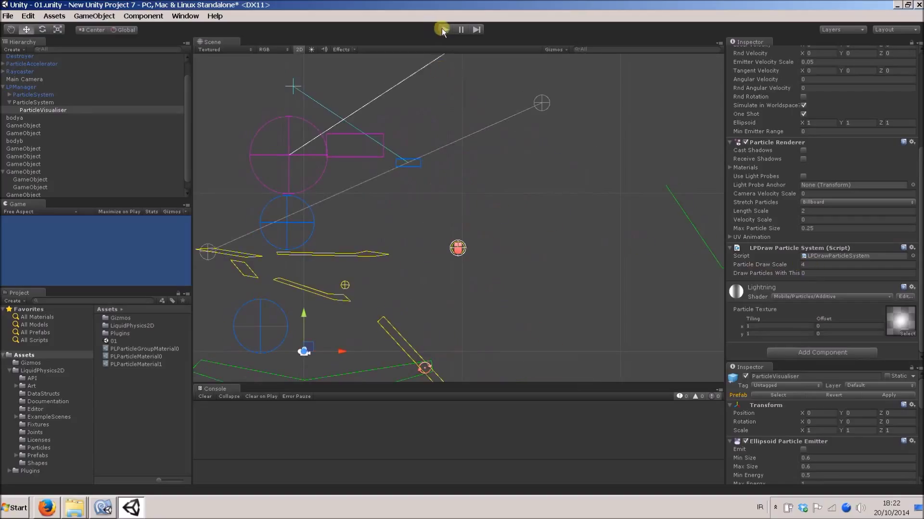
pyautogui.scroll(-1, 537, 205)
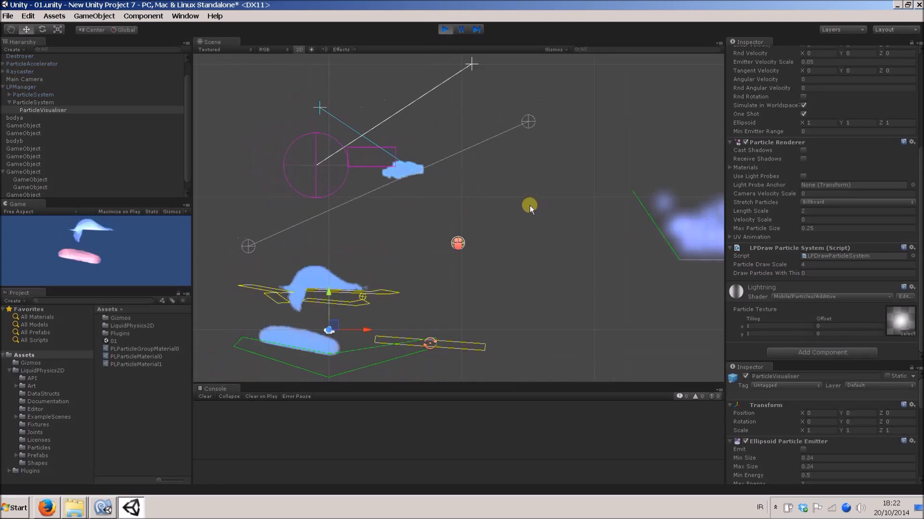
pyautogui.moveTo(582, 262); pyautogui.dragTo(562, 223, button='middle')
pyautogui.moveTo(404, 239); pyautogui.dragTo(516, 220, button='middle')
pyautogui.click(469, 232)
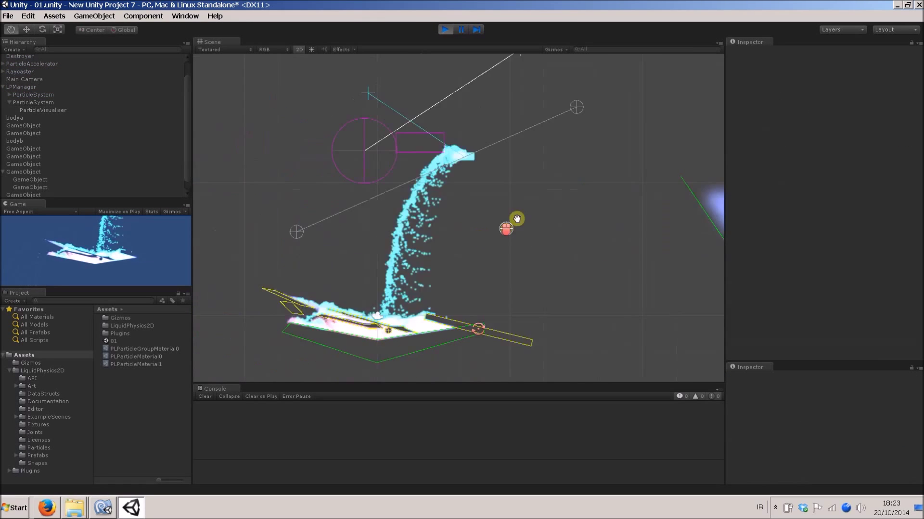
pyautogui.click(445, 30)
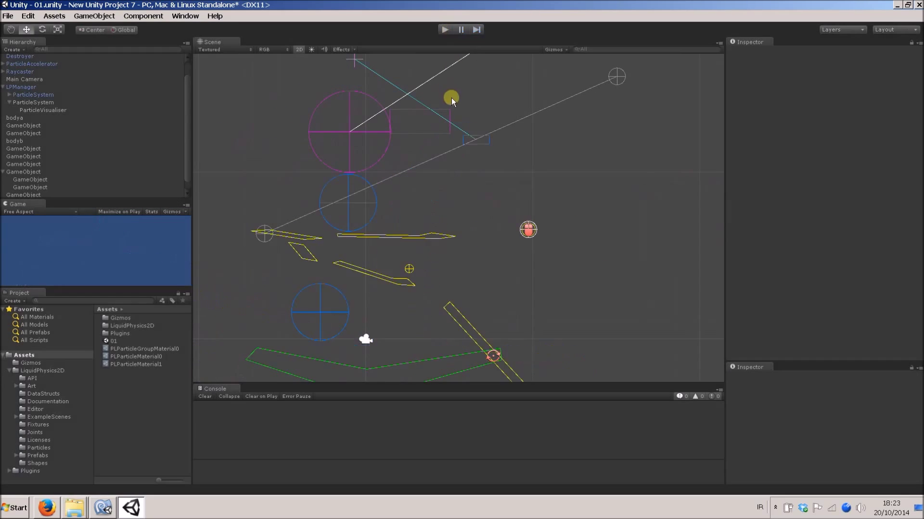
# Set the Particle Draw Scale of the index 0 system's ParticleVisualiser to 12 and deselect it
pyautogui.click(43, 109)
pyautogui.moveTo(576, 259); pyautogui.dragTo(468, 238, button='middle')
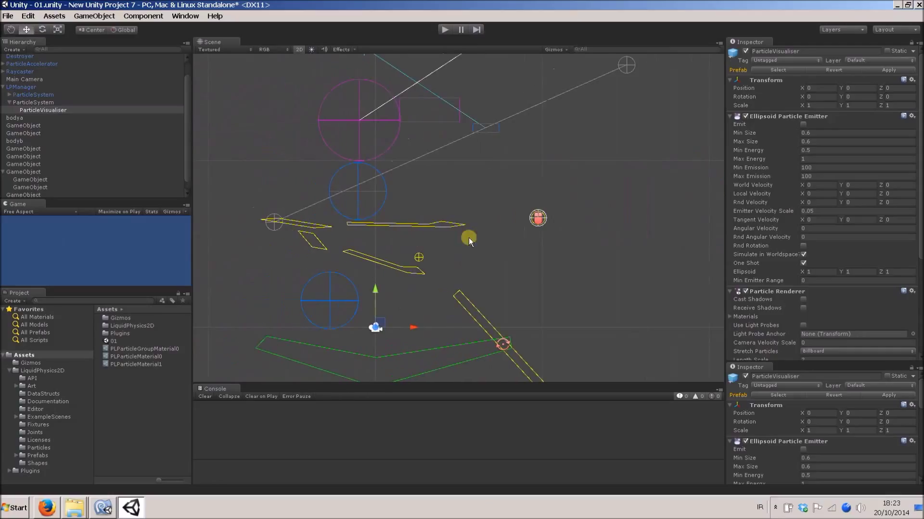
pyautogui.moveTo(919, 255); pyautogui.dragTo(920, 349)
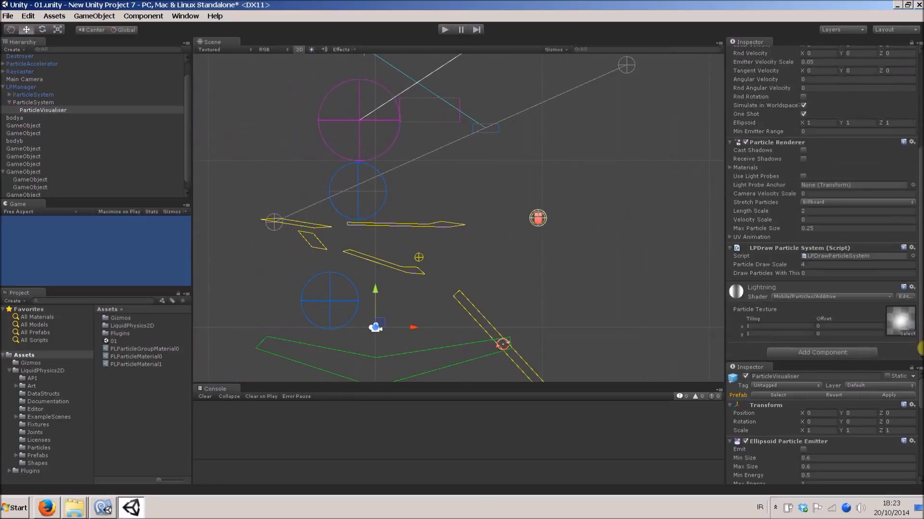
pyautogui.click(806, 265)
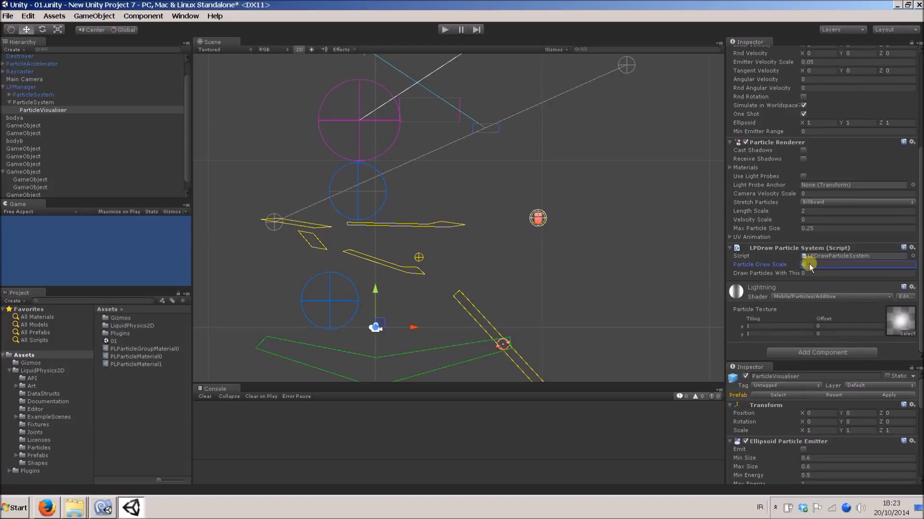
pyautogui.press('BackSpace')
pyautogui.click(484, 186)
# Run the scene to check the enlarged drawing of the index 0 system's liquid, and stop playback
pyautogui.click(445, 29)
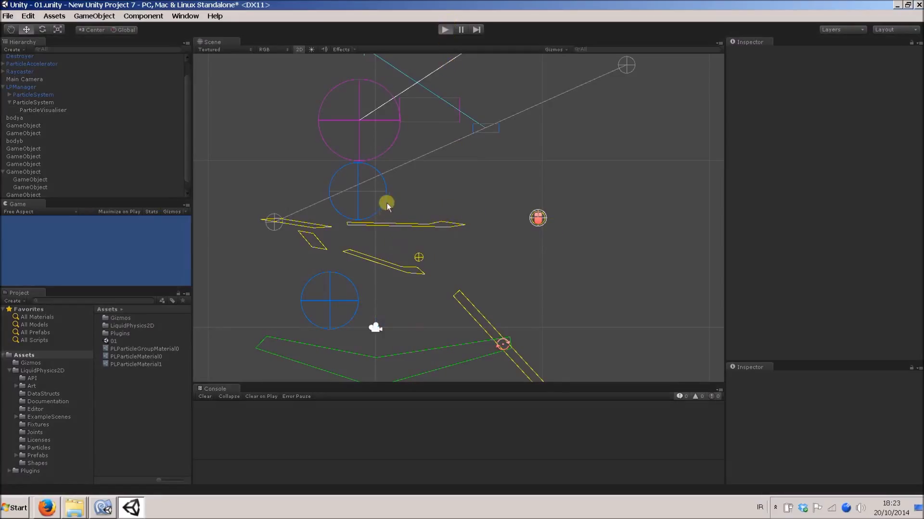
pyautogui.moveTo(375, 240); pyautogui.dragTo(426, 230, button='middle')
pyautogui.scroll(2, 420, 276)
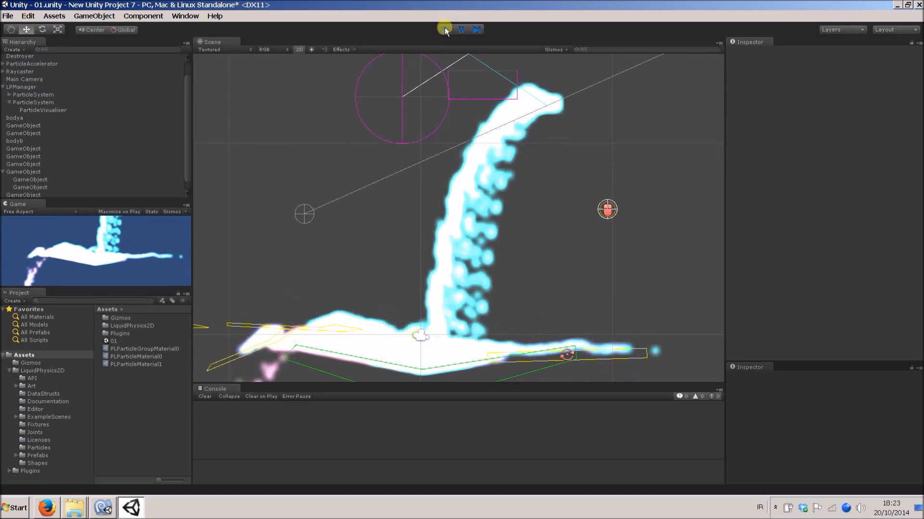
pyautogui.click(444, 29)
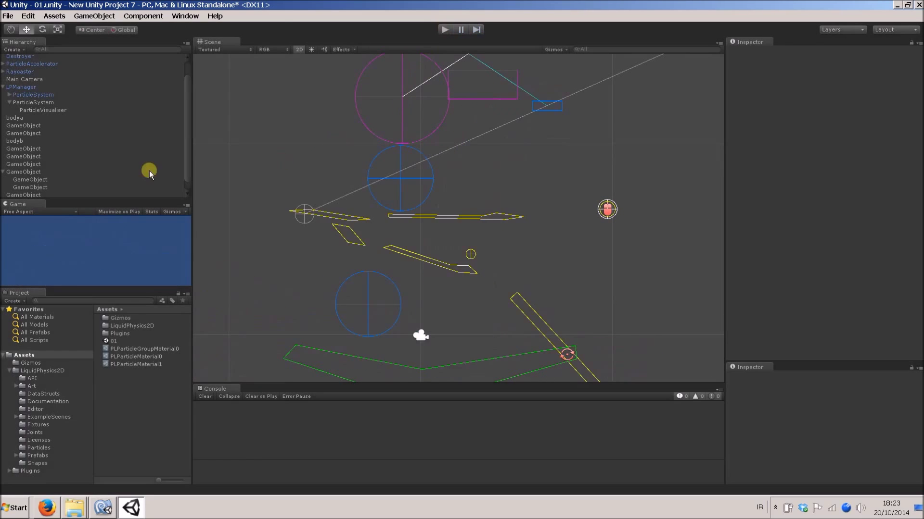
# Set the Particle Draw Scale of the index 0 system's ParticleVisualiser to 1 and deselect it
pyautogui.click(43, 110)
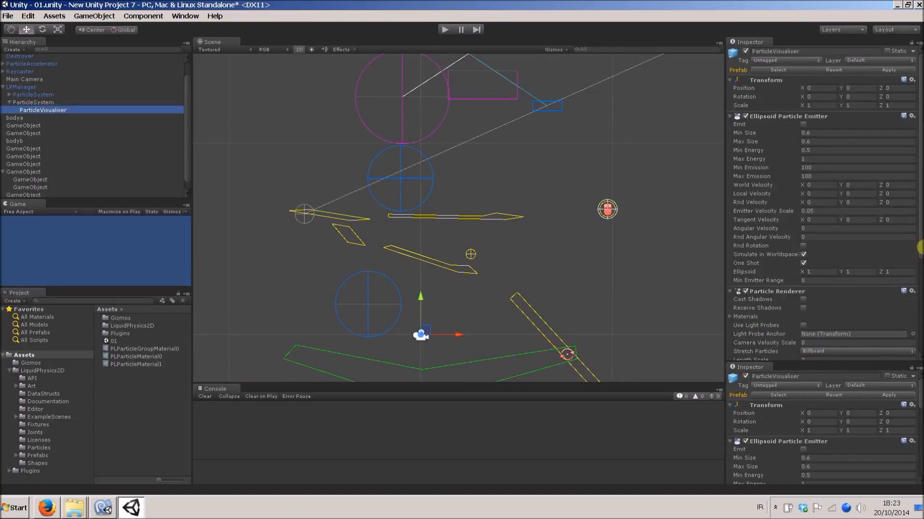
pyautogui.scroll(-5, 883, 330)
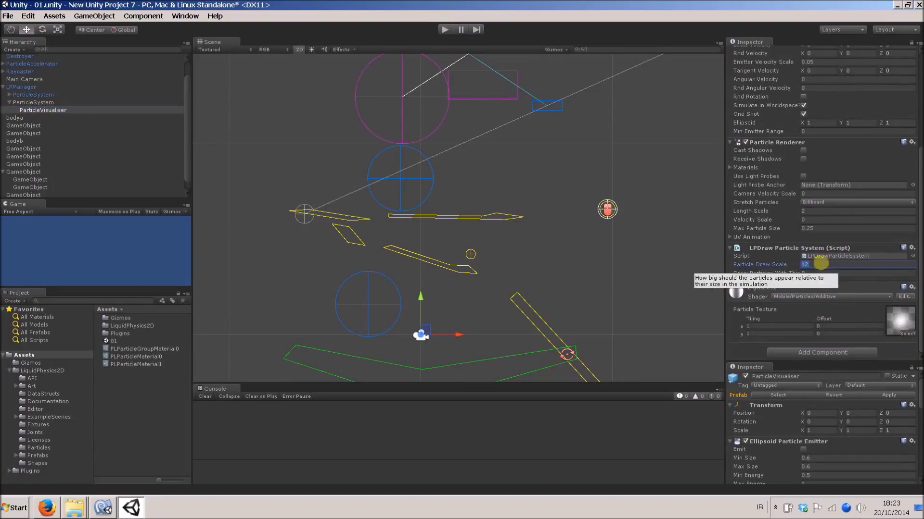
pyautogui.click(819, 265)
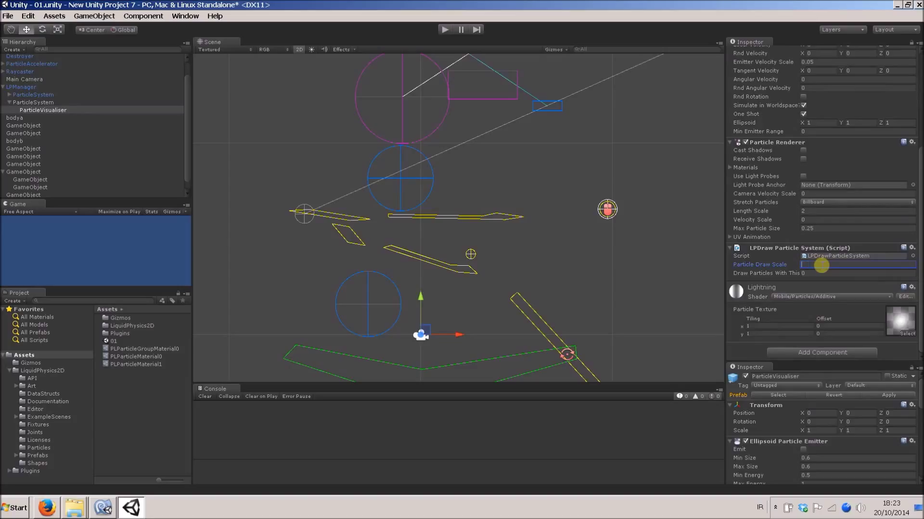
pyautogui.write('1')
pyautogui.click(531, 249)
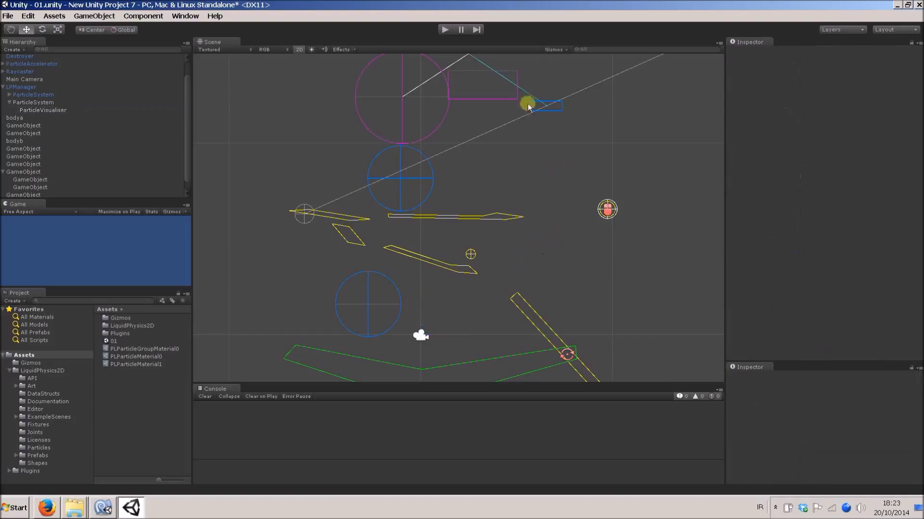
# Run the scene to check the reduced drawing size of the liquids around the basin, and stop playback
pyautogui.click(445, 30)
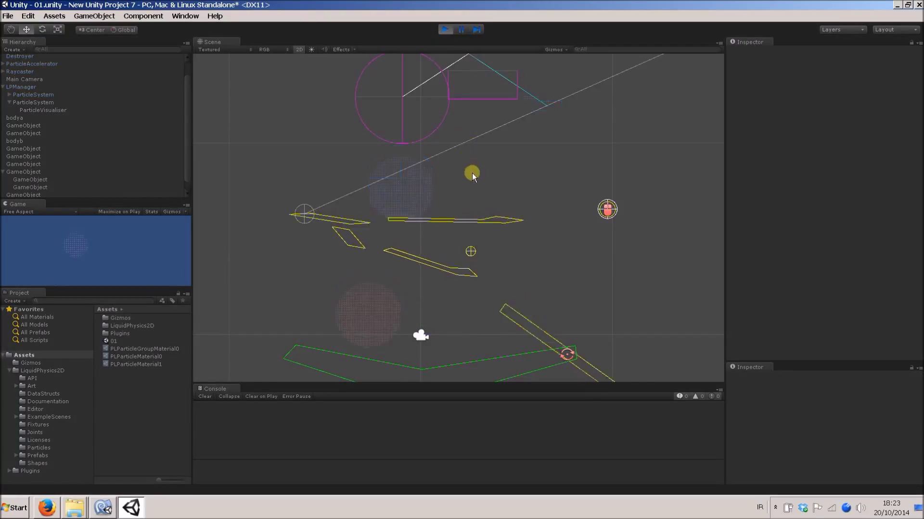
pyautogui.scroll(3, 531, 128)
pyautogui.scroll(-2, 520, 159)
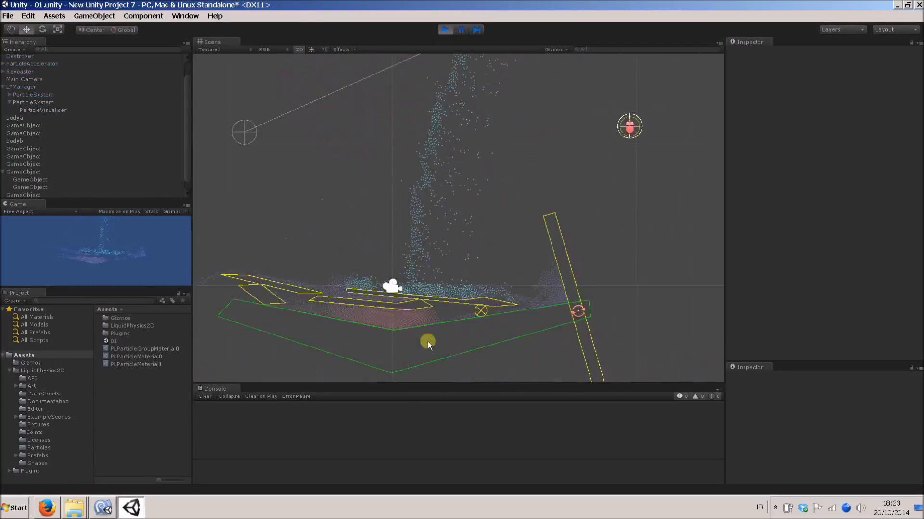
pyautogui.moveTo(428, 341); pyautogui.dragTo(446, 215, button='middle')
pyautogui.moveTo(504, 171); pyautogui.dragTo(457, 243, button='middle')
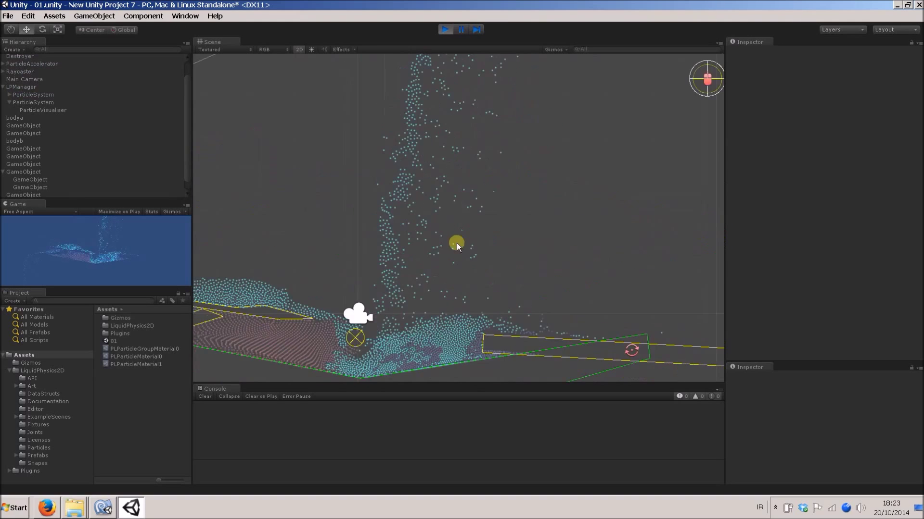
pyautogui.scroll(-2, 452, 235)
pyautogui.click(445, 29)
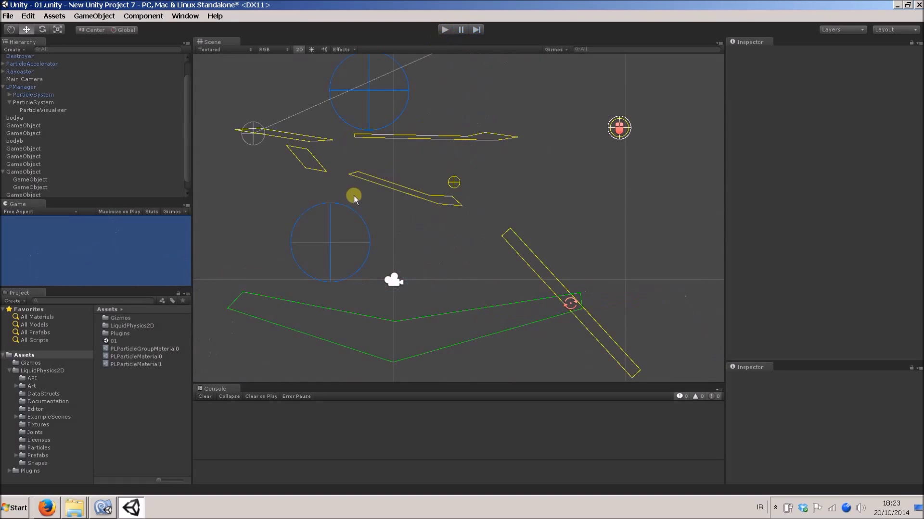
# Review the index 0 ParticleSystem's settings, run the scene to watch its particles interact in the basin, and stop playback
pyautogui.click(38, 110)
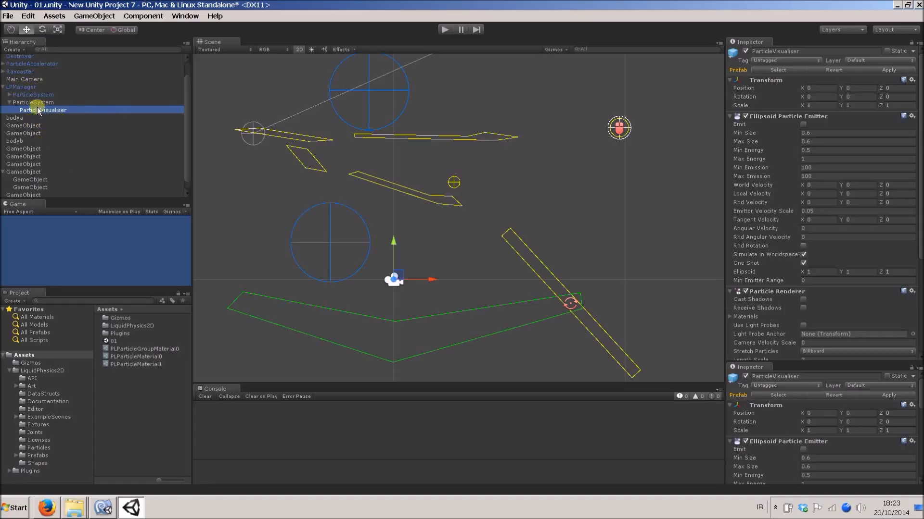
pyautogui.click(37, 102)
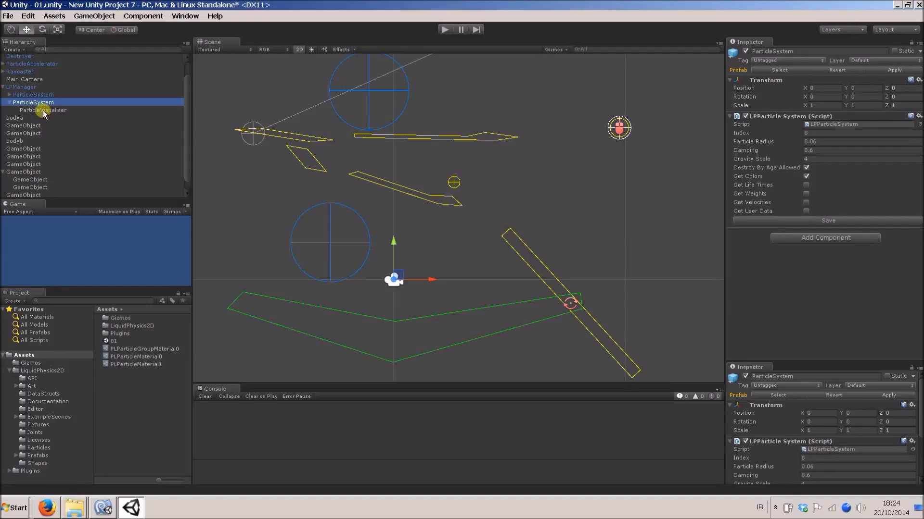
pyautogui.scroll(-2, 394, 173)
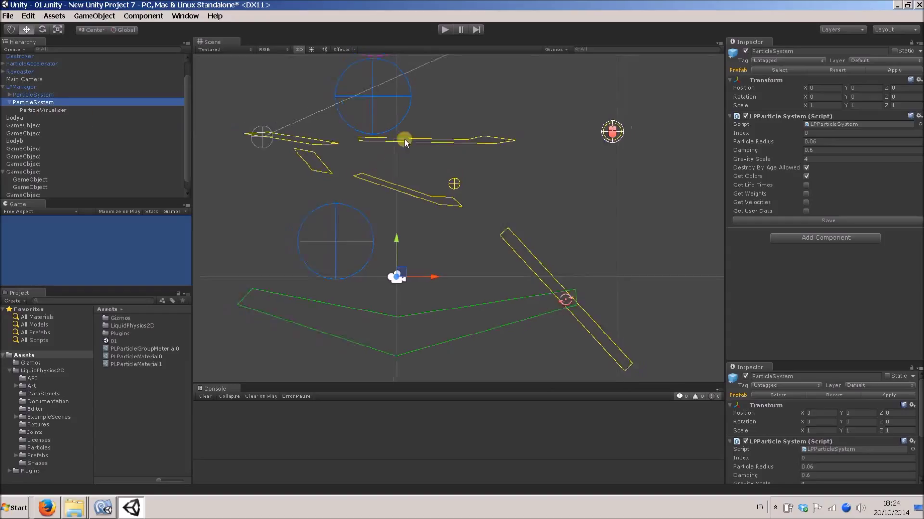
pyautogui.moveTo(414, 169); pyautogui.dragTo(420, 230, button='middle')
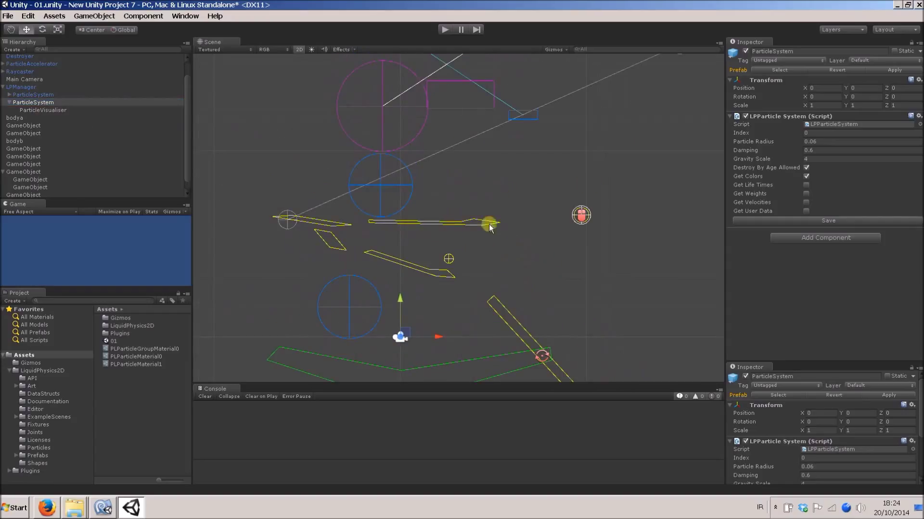
pyautogui.click(444, 29)
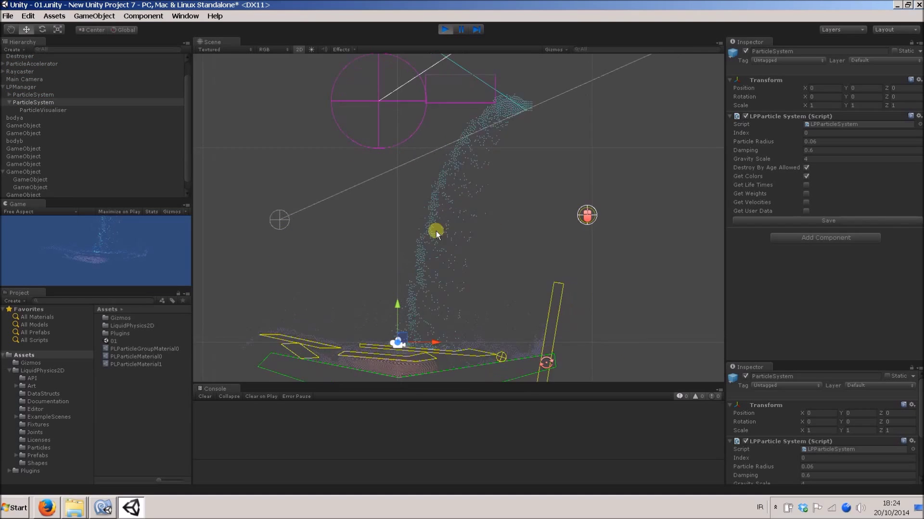
pyautogui.scroll(3, 436, 231)
pyautogui.moveTo(466, 273); pyautogui.dragTo(481, 177, button='middle')
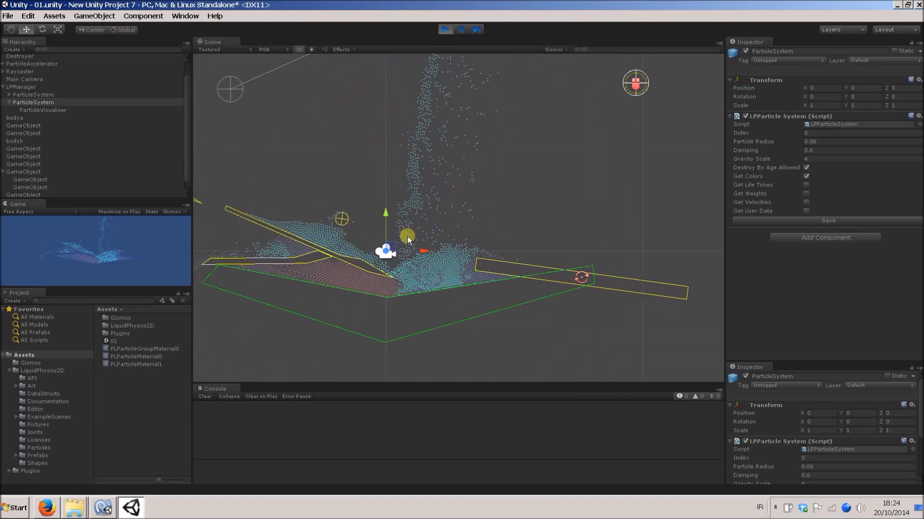
pyautogui.scroll(2, 408, 236)
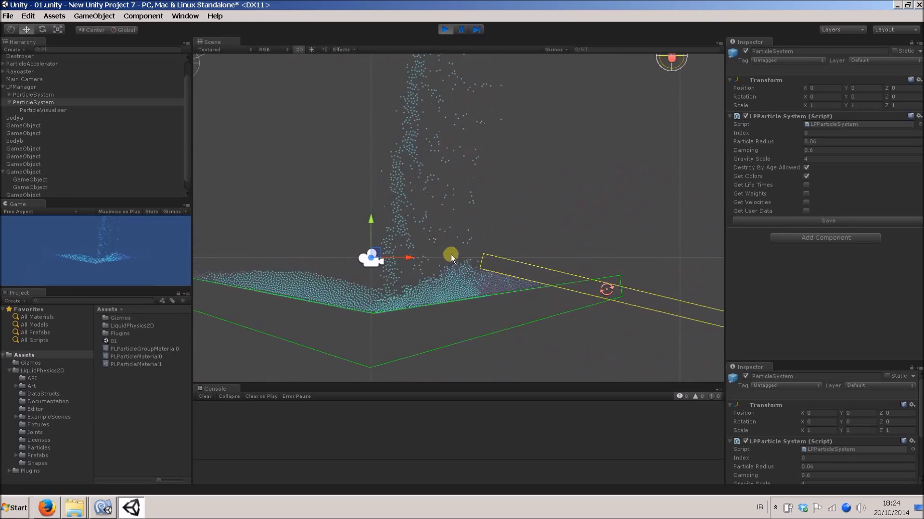
pyautogui.click(445, 29)
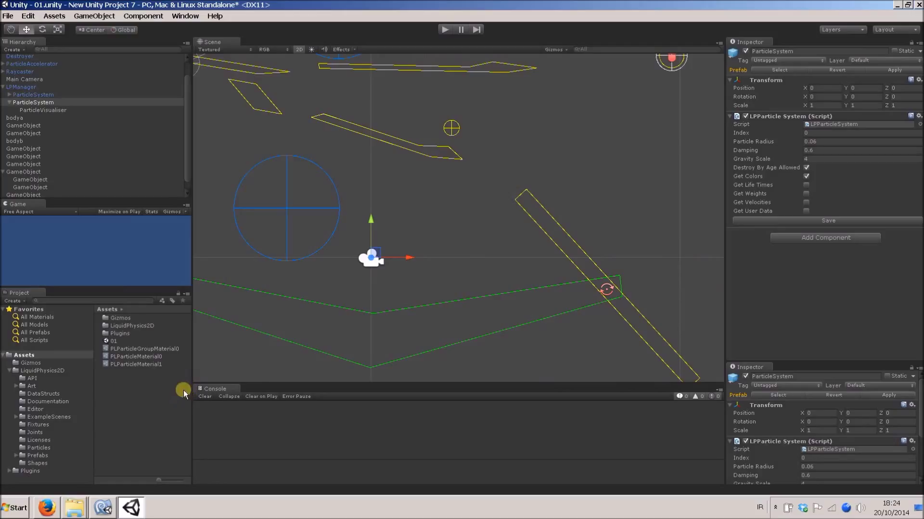
# Open the LavaAndWater scene from the ExampleScenes folder of LiquidPhysics2D
pyautogui.click(48, 371)
pyautogui.click(49, 418)
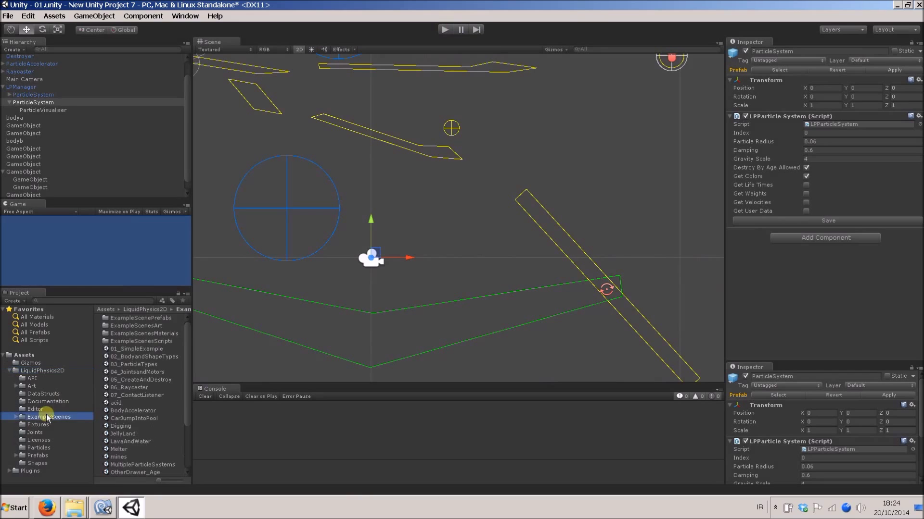
pyautogui.scroll(-2, 159, 389)
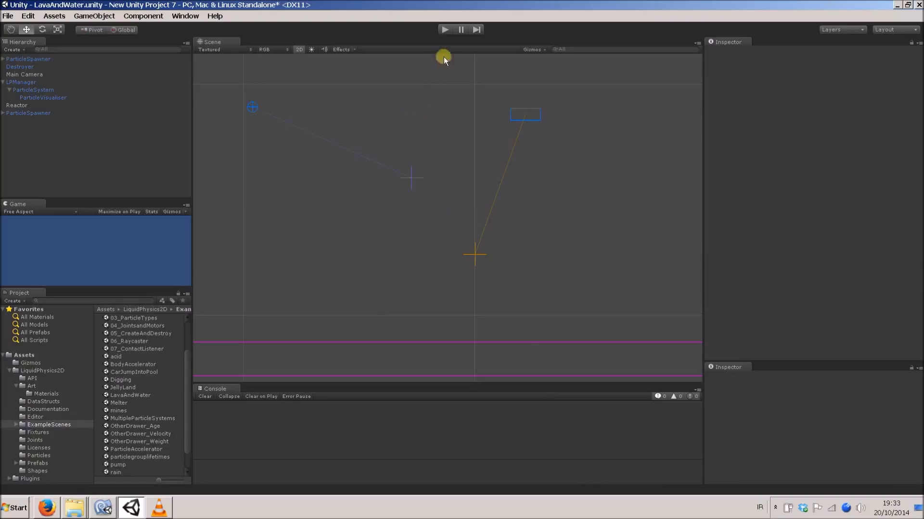
# Run the scene, move the blue spawner's target to about X 8.33, Y -2.73 to watch the liquids react, and stop playback
pyautogui.click(443, 30)
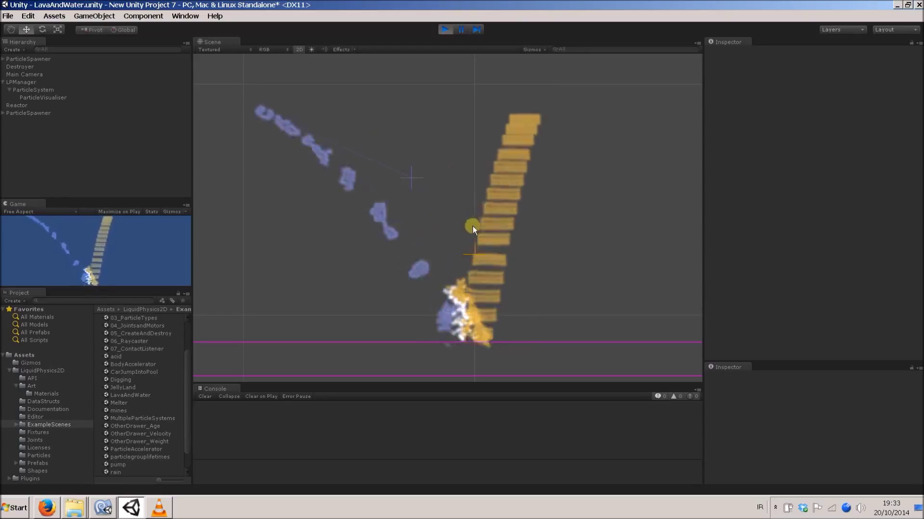
pyautogui.click(414, 178)
pyautogui.moveTo(420, 175); pyautogui.dragTo(453, 167)
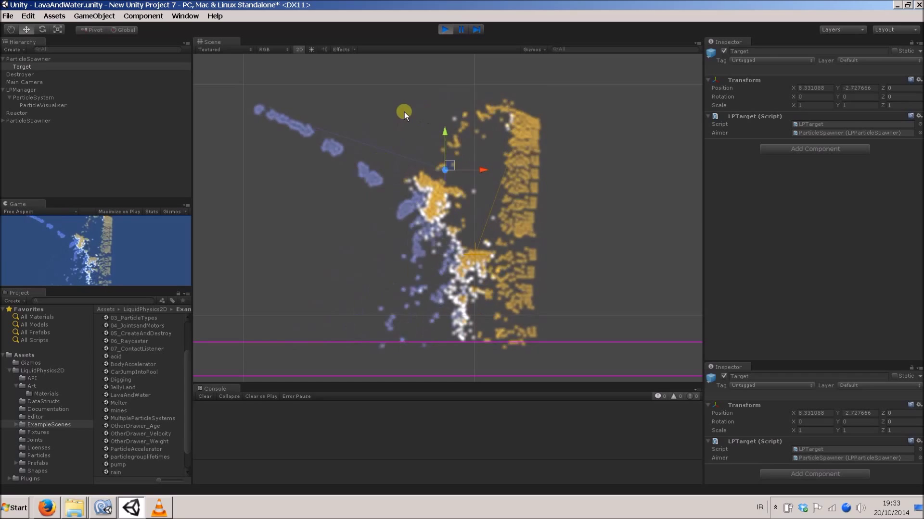
pyautogui.click(436, 125)
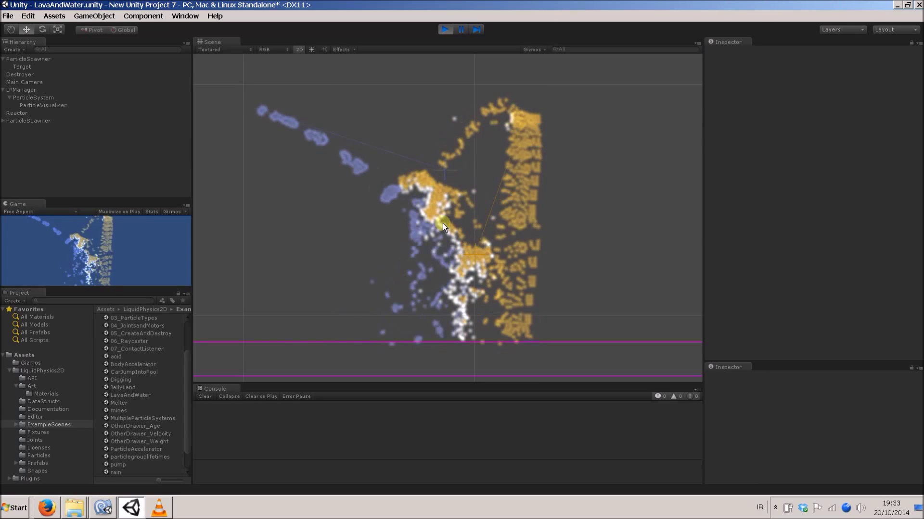
pyautogui.click(453, 197)
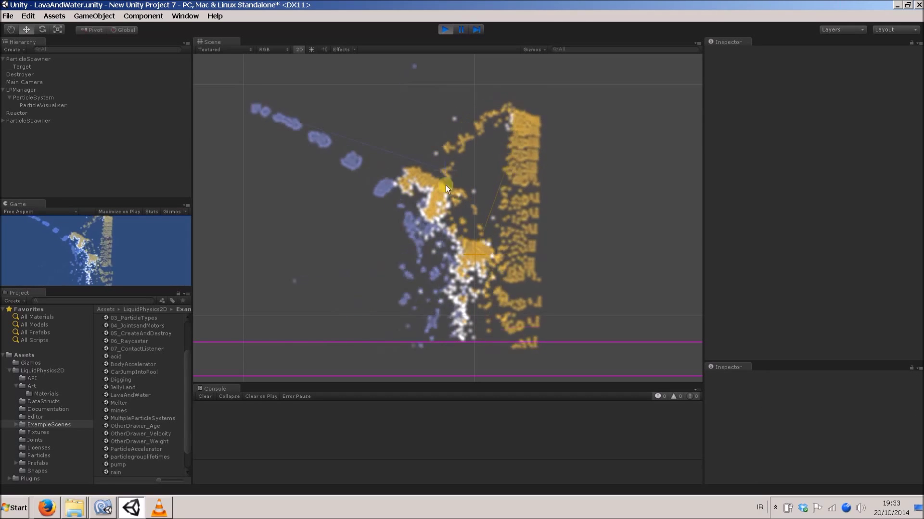
pyautogui.click(462, 183)
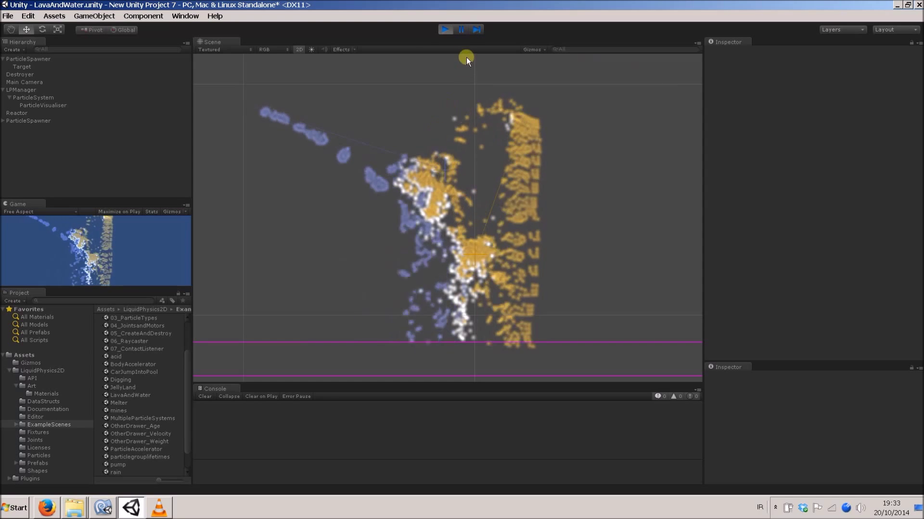
pyautogui.click(444, 30)
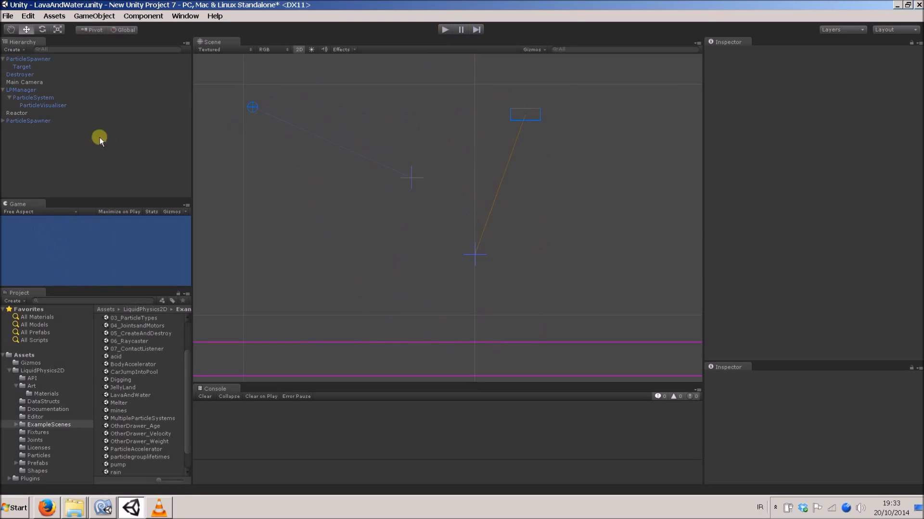
# Duplicate the ParticleVisualiser under LPManager's ParticleSystem twice
pyautogui.click(4, 90)
pyautogui.click(5, 90)
pyautogui.click(38, 98)
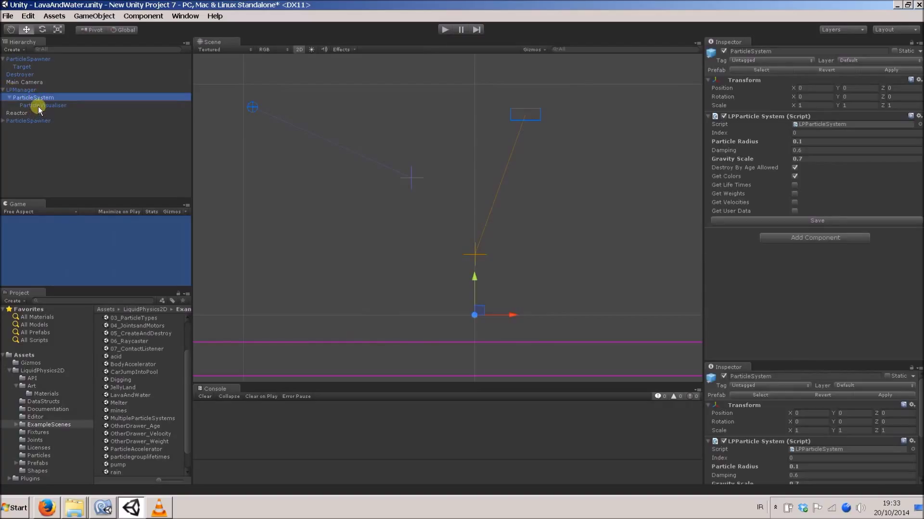
pyautogui.click(41, 105)
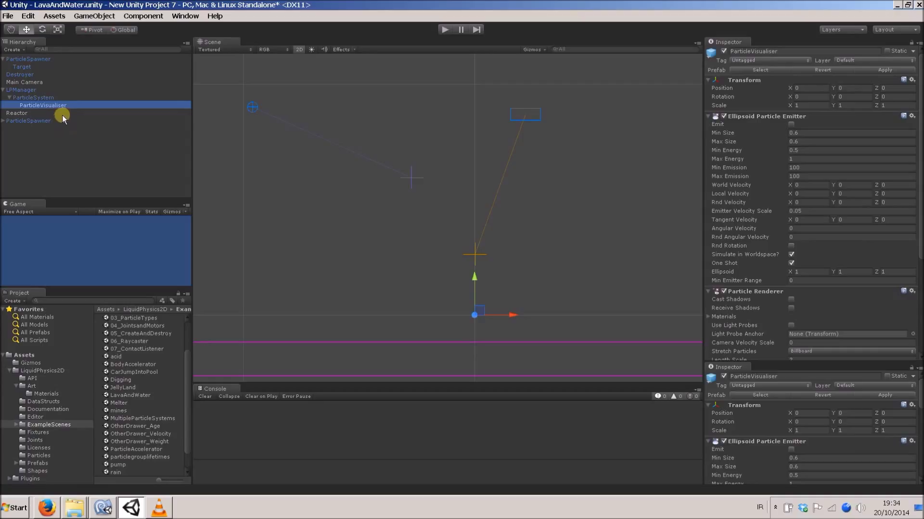
pyautogui.hotkey('ctrl', 'd')
pyautogui.hotkey('ctrl', 'd')
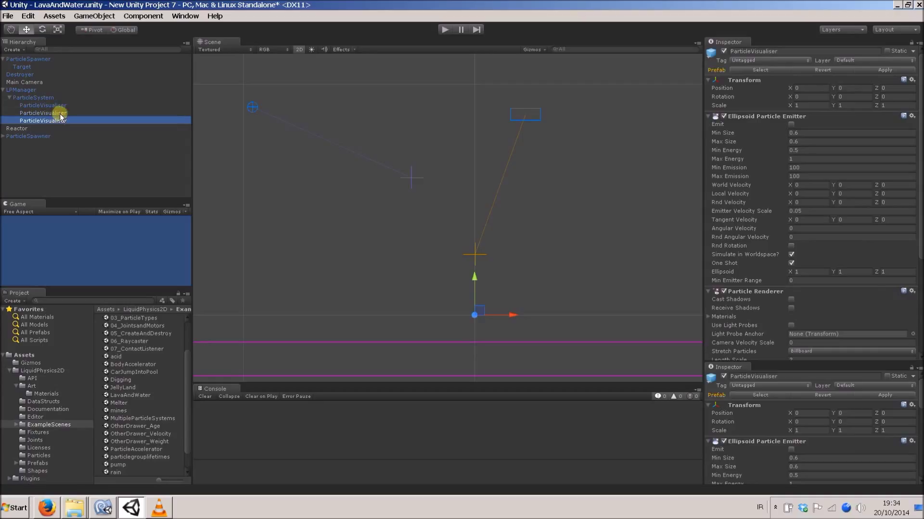
# Look through the original ParticleVisualiser and its two copies under the ParticleSystem
pyautogui.click(55, 106)
pyautogui.click(55, 112)
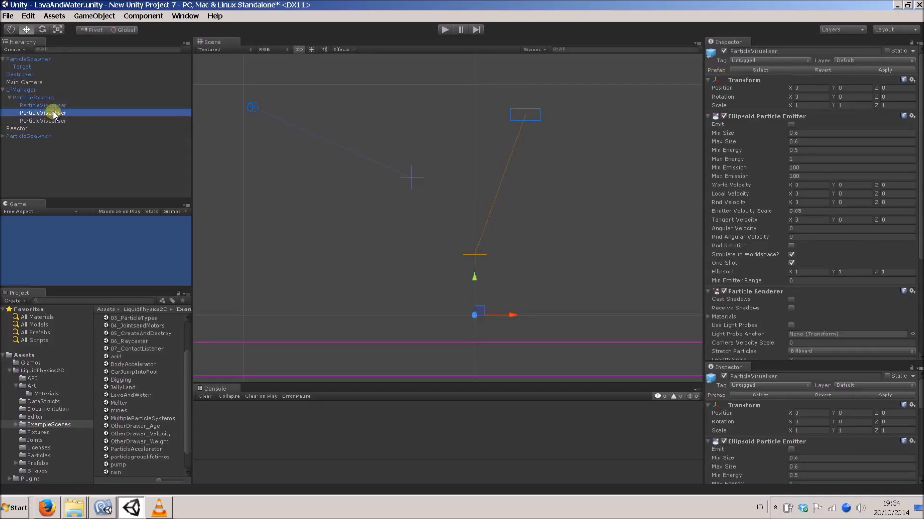
pyautogui.click(51, 122)
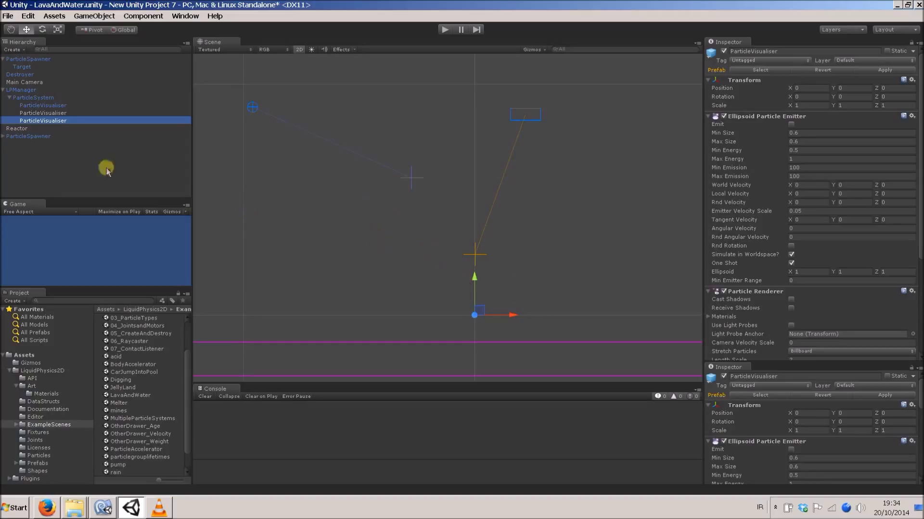
# Compare the User Data settings of the blue circular spawner and the orange box spawner, and deselect them
pyautogui.click(254, 106)
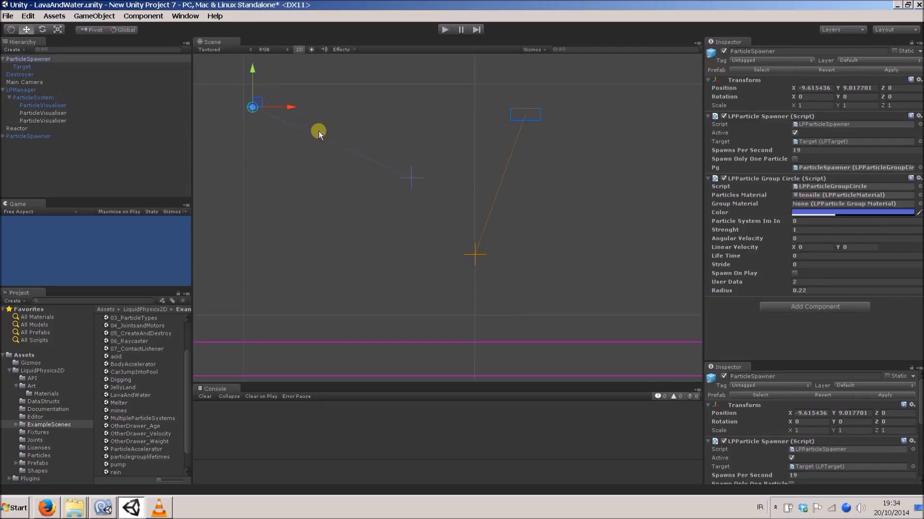
pyautogui.click(803, 280)
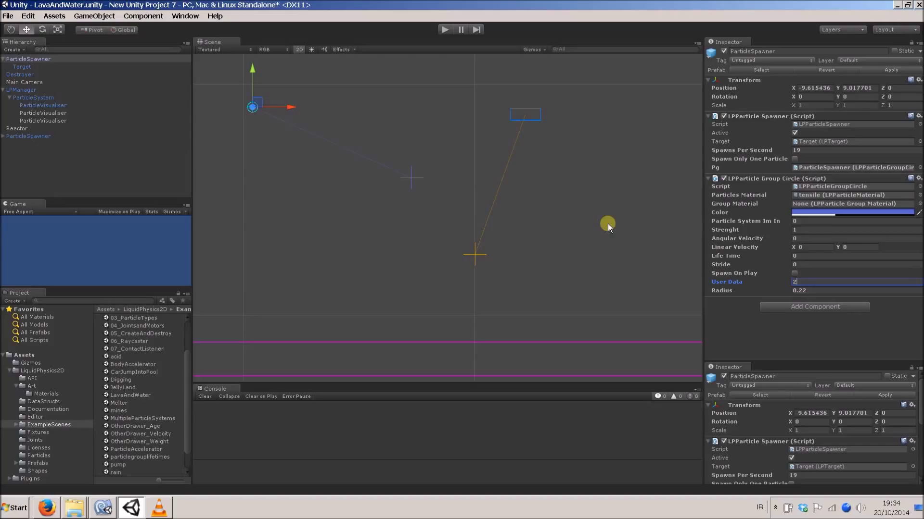
pyautogui.click(337, 192)
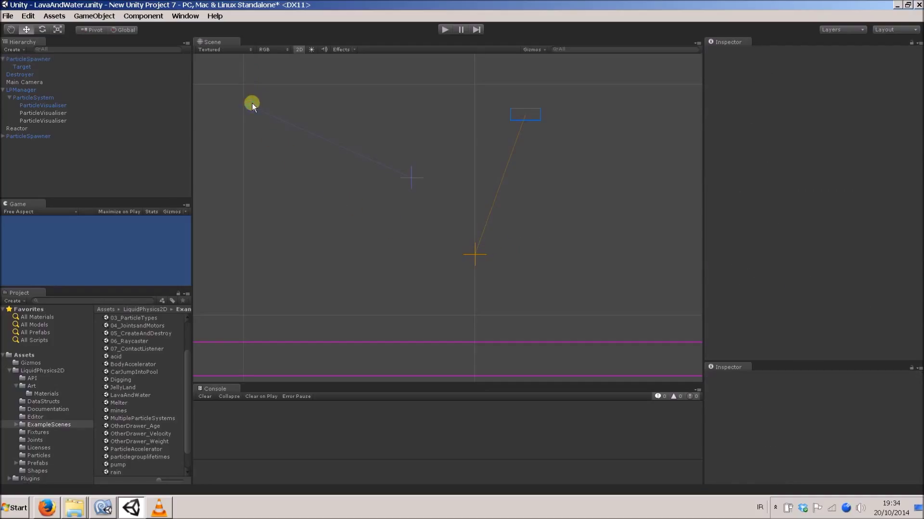
pyautogui.click(253, 106)
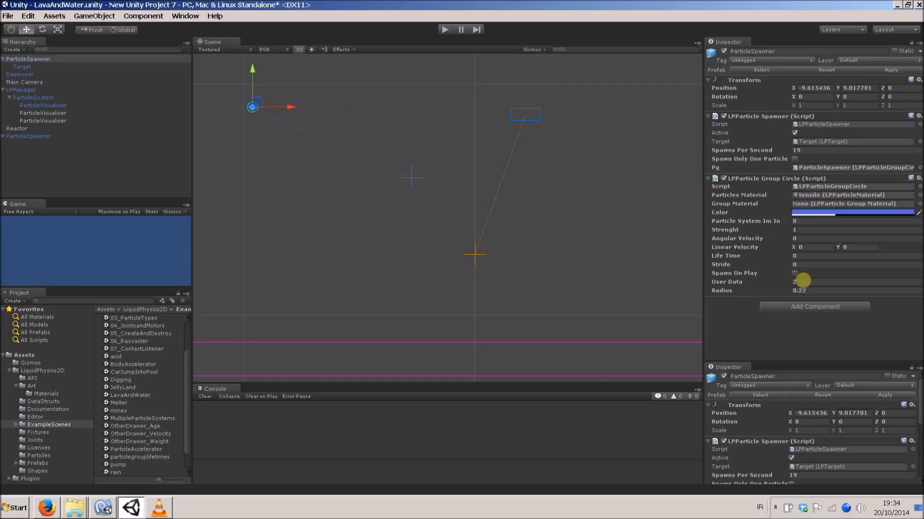
pyautogui.click(531, 119)
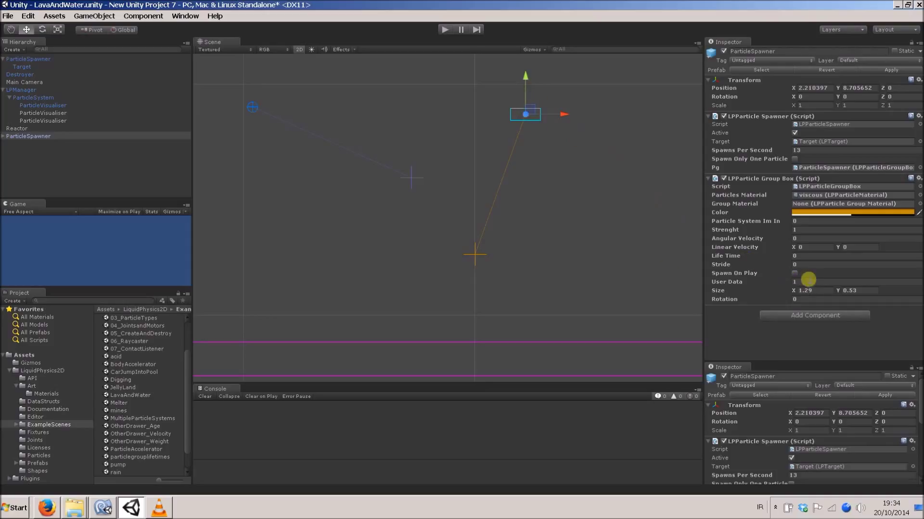
pyautogui.click(403, 240)
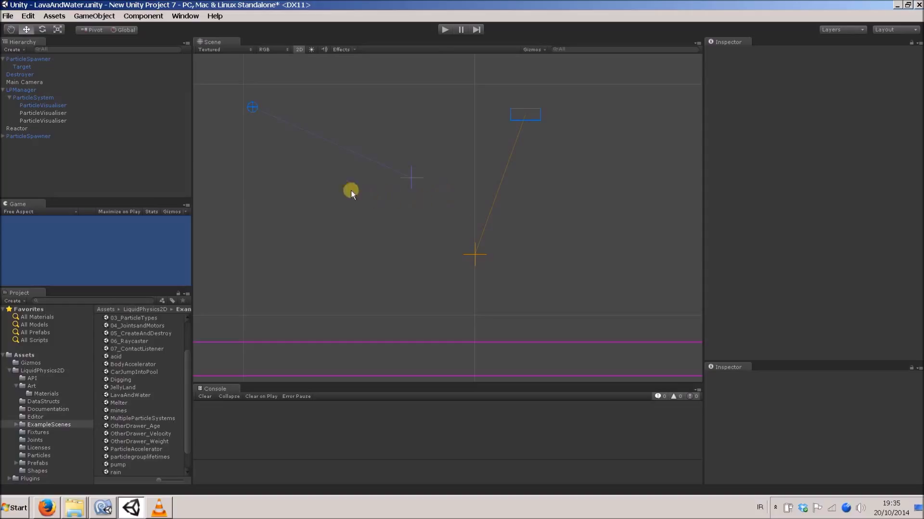
# Examine the LPDraw Particle System user data setting on the visualisers and the blue circular spawner's User Data
pyautogui.click(43, 104)
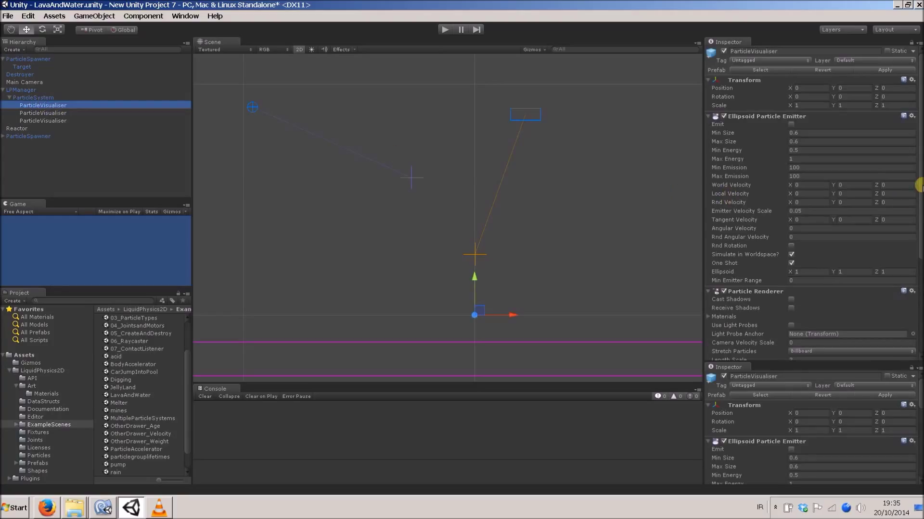
pyautogui.moveTo(920, 184); pyautogui.dragTo(920, 212)
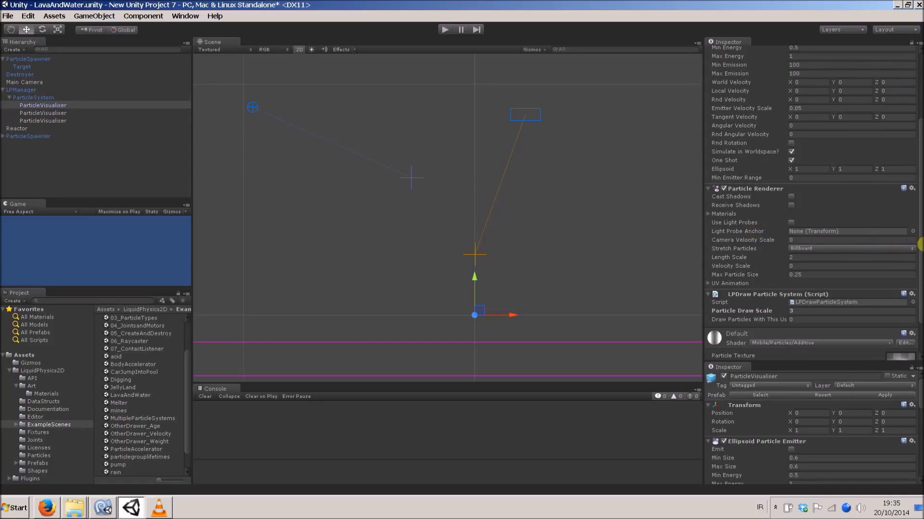
pyautogui.moveTo(919, 246); pyautogui.dragTo(919, 260)
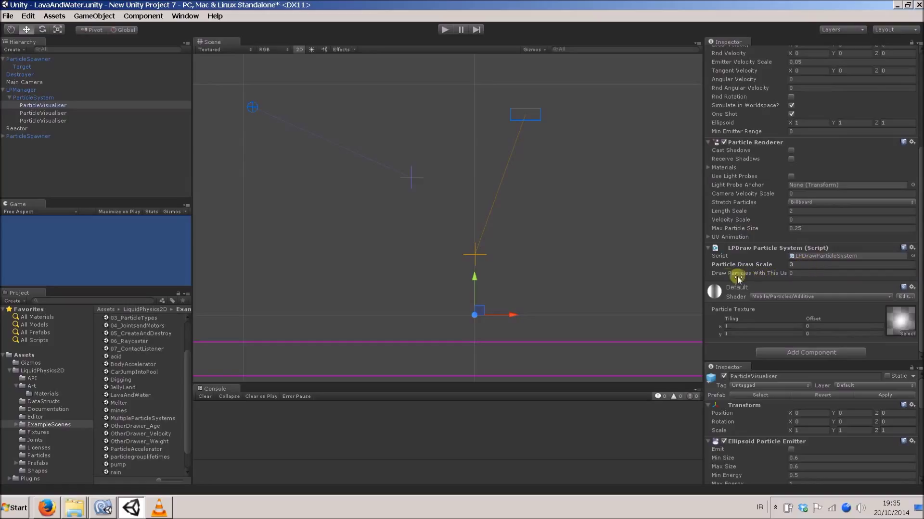
pyautogui.moveTo(702, 274); pyautogui.dragTo(722, 273)
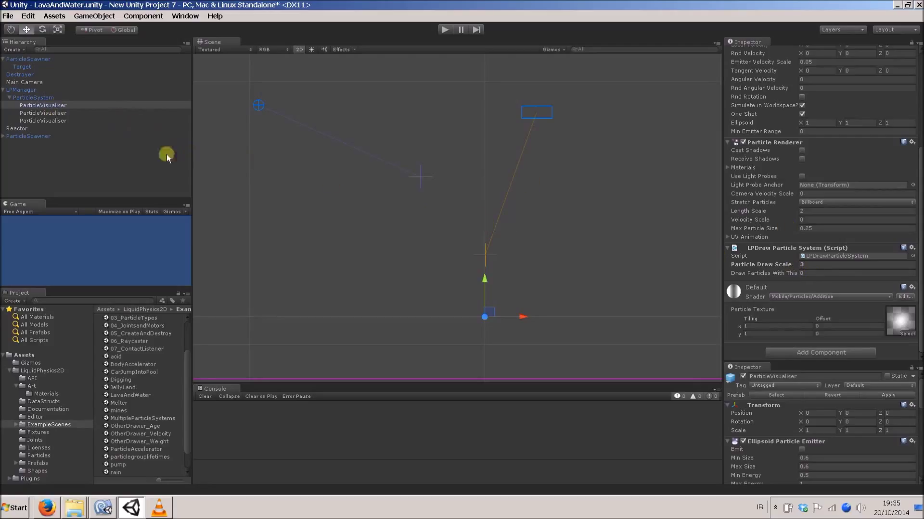
pyautogui.click(49, 113)
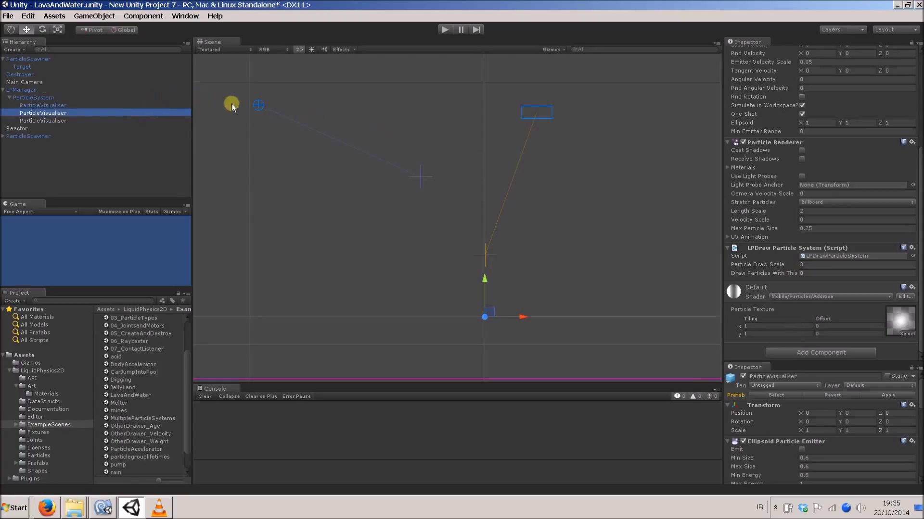
pyautogui.click(260, 106)
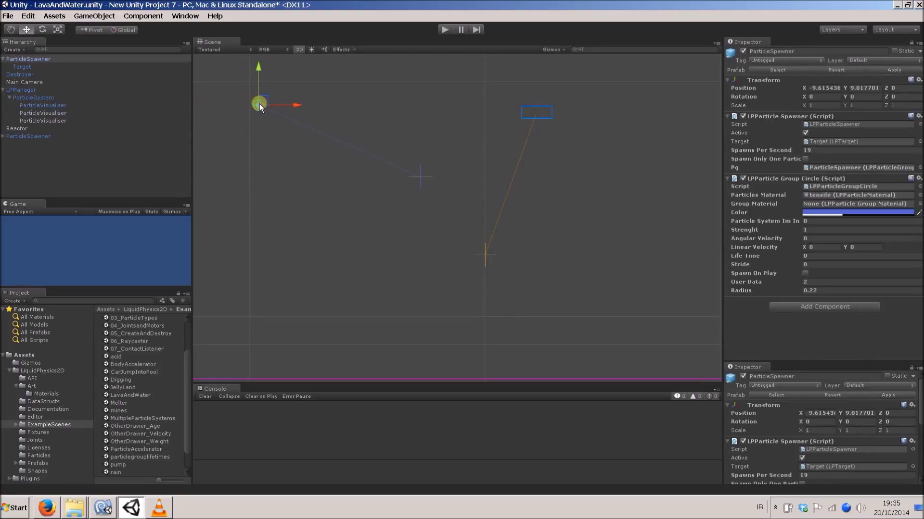
pyautogui.click(59, 112)
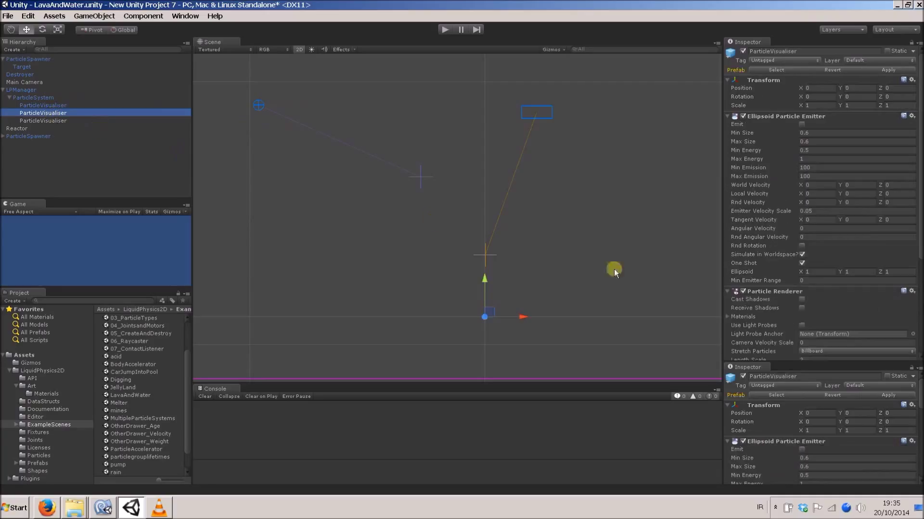
# Set the original ParticleVisualiser to draw particles with user data 2, matching the blue circular spawner, and deselect it
pyautogui.click(55, 106)
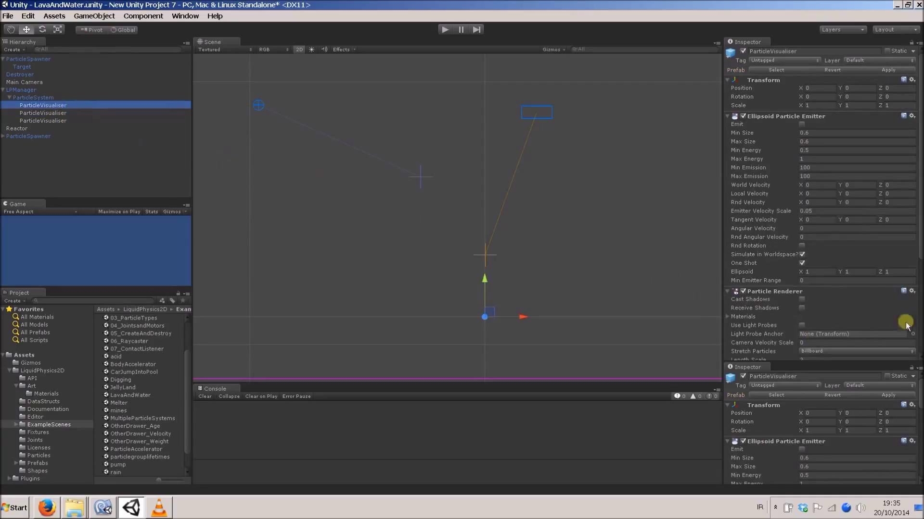
pyautogui.moveTo(918, 251); pyautogui.dragTo(918, 317)
pyautogui.click(816, 289)
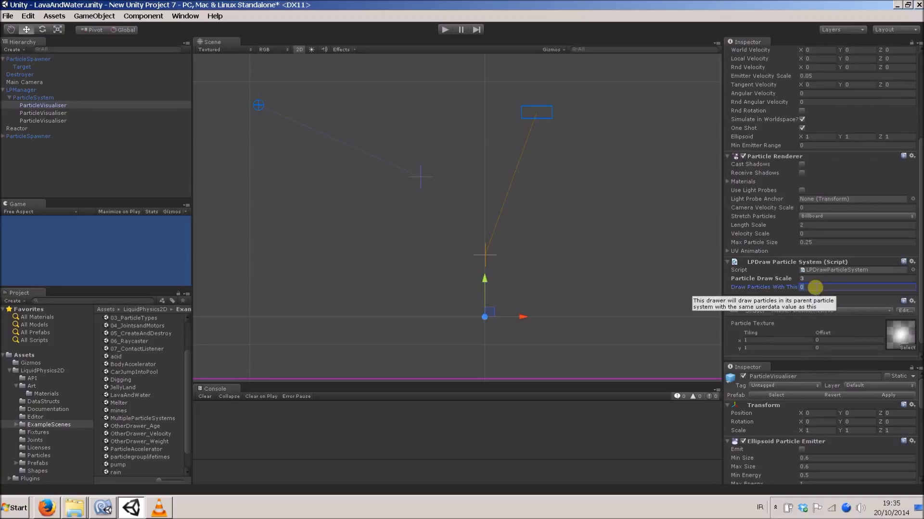
pyautogui.doubleClick(814, 287)
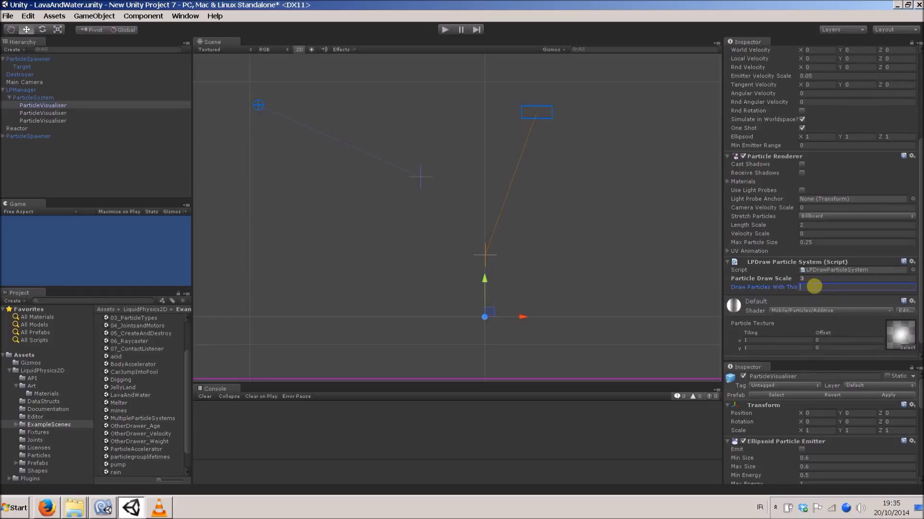
pyautogui.write('2')
pyautogui.click(399, 238)
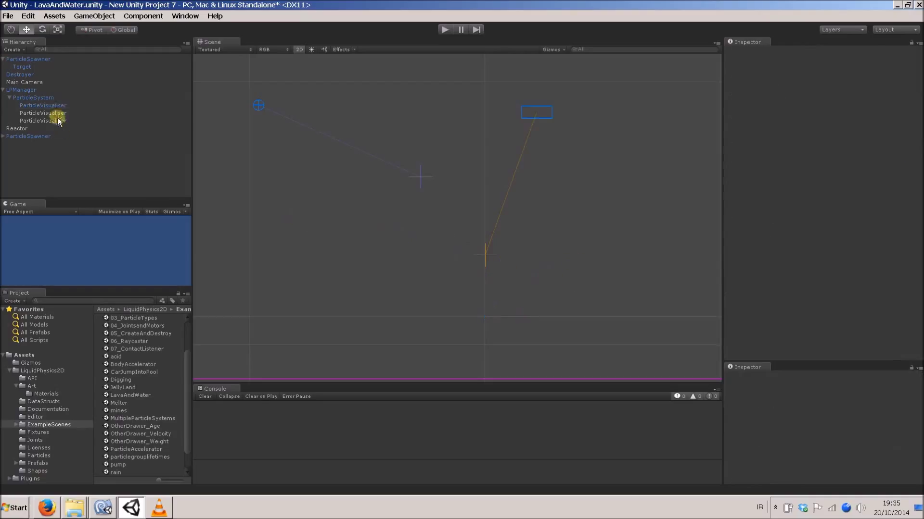
# Check the orange box spawner's User Data and set the second ParticleVisualiser to draw particles with user data 1
pyautogui.click(545, 107)
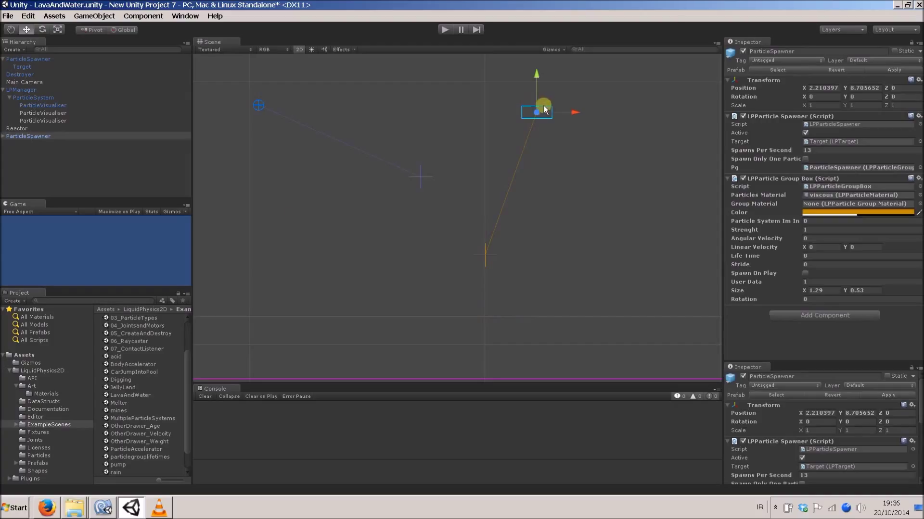
pyautogui.click(32, 112)
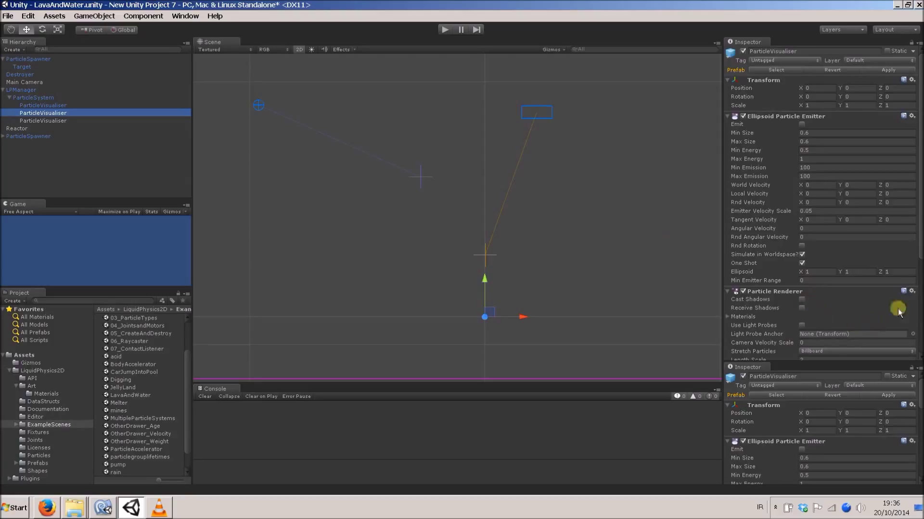
pyautogui.moveTo(920, 243); pyautogui.dragTo(920, 332)
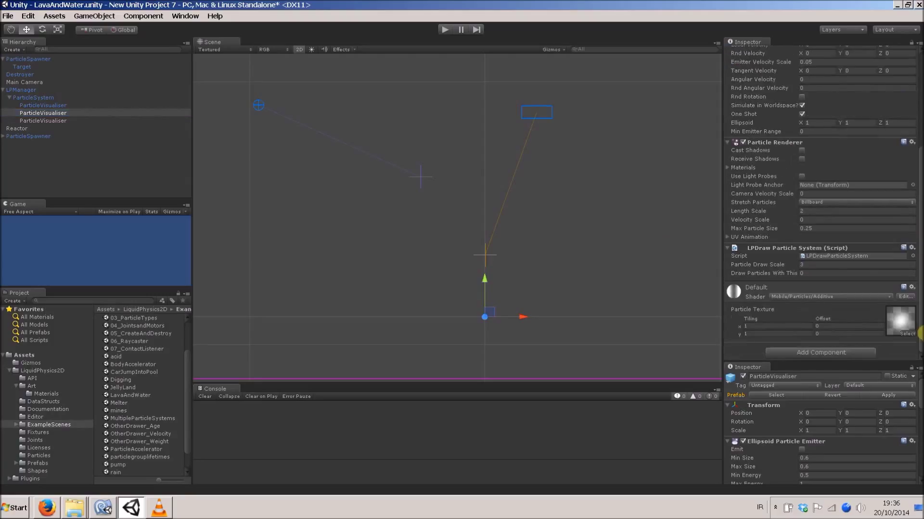
pyautogui.click(822, 274)
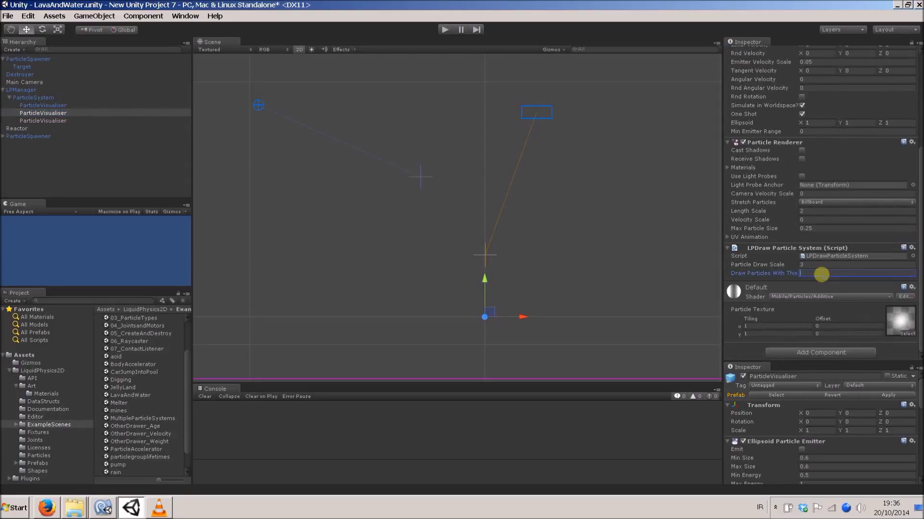
pyautogui.click(368, 230)
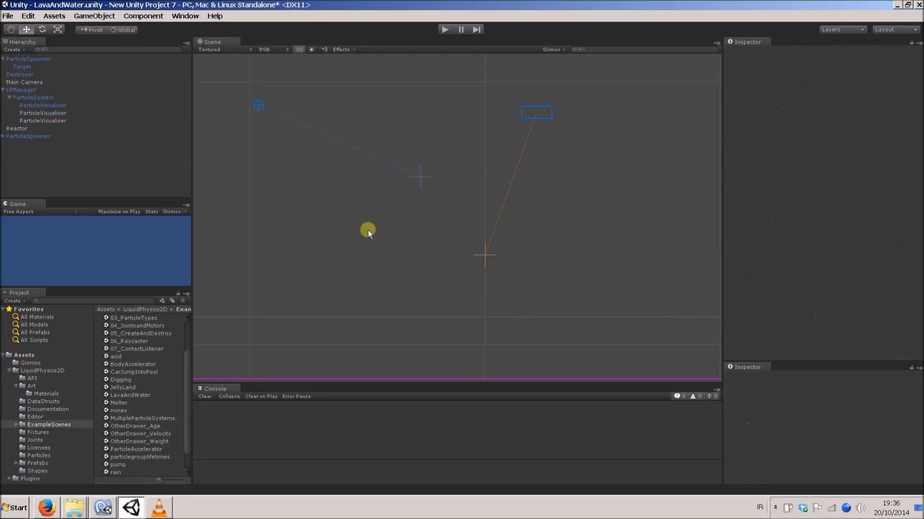
# Check which user data value the third ParticleVisualiser draws, and deselect it
pyautogui.click(56, 120)
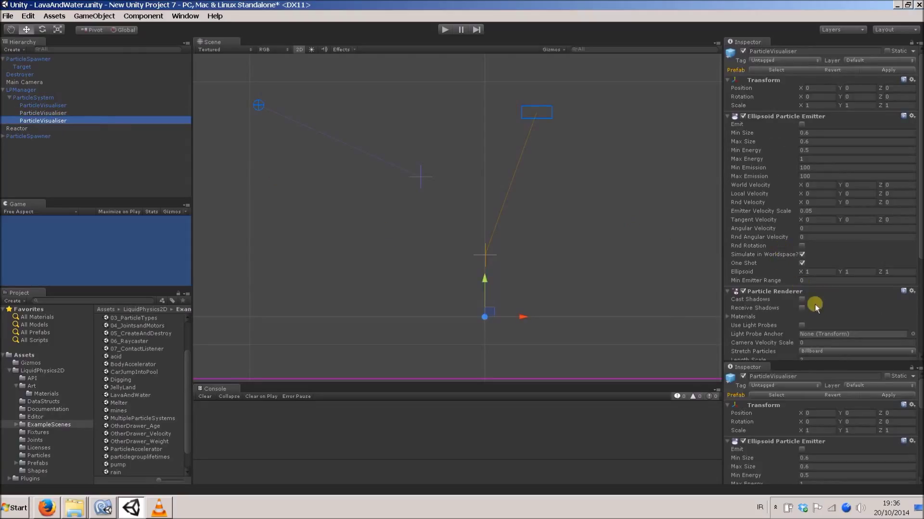
pyautogui.moveTo(915, 198); pyautogui.dragTo(921, 250)
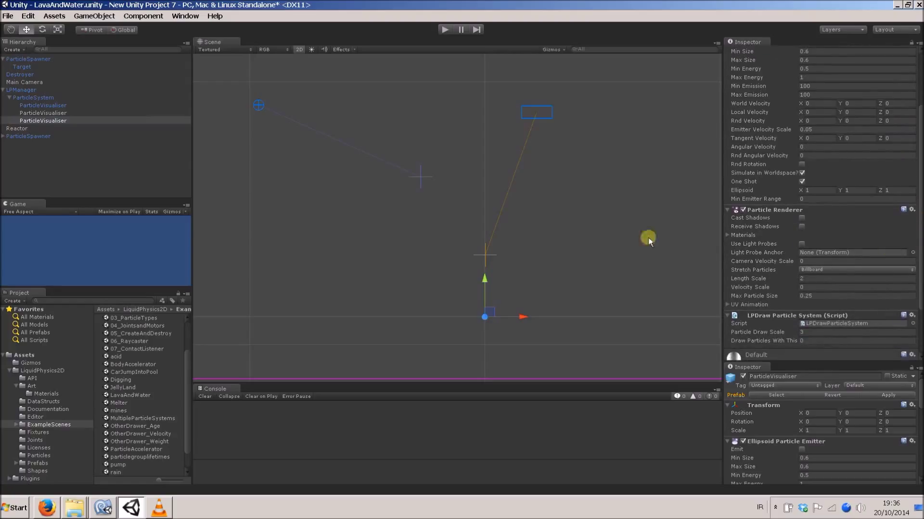
pyautogui.click(435, 263)
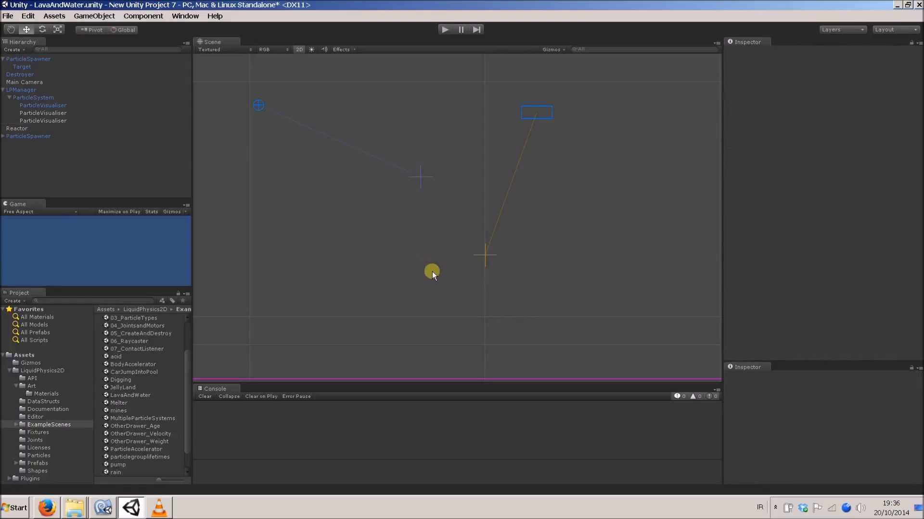
# Enable Get User Data on LPManager's ParticleSystem, keeping Get Colors enabled
pyautogui.click(21, 89)
pyautogui.click(26, 99)
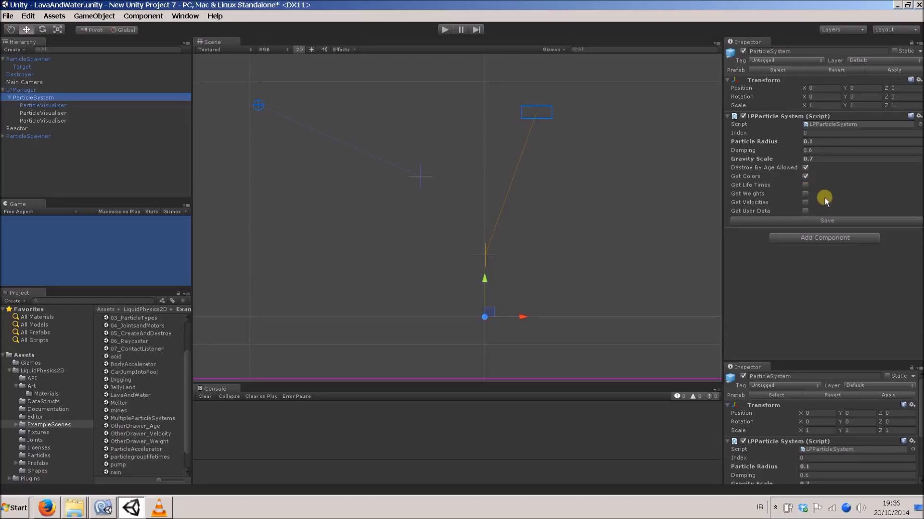
pyautogui.click(805, 176)
pyautogui.click(805, 211)
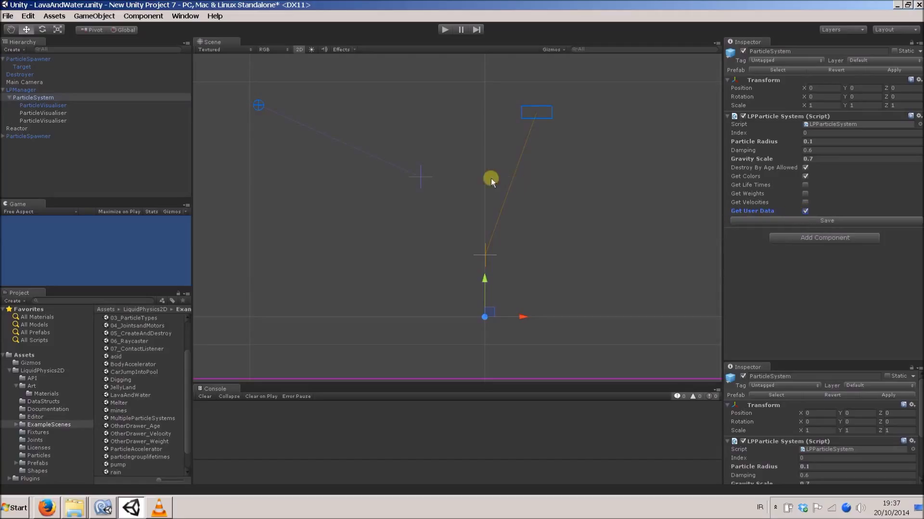
# Run the scene to watch both liquids drawn by their own visualisers, and stop playback
pyautogui.click(468, 165)
pyautogui.click(445, 29)
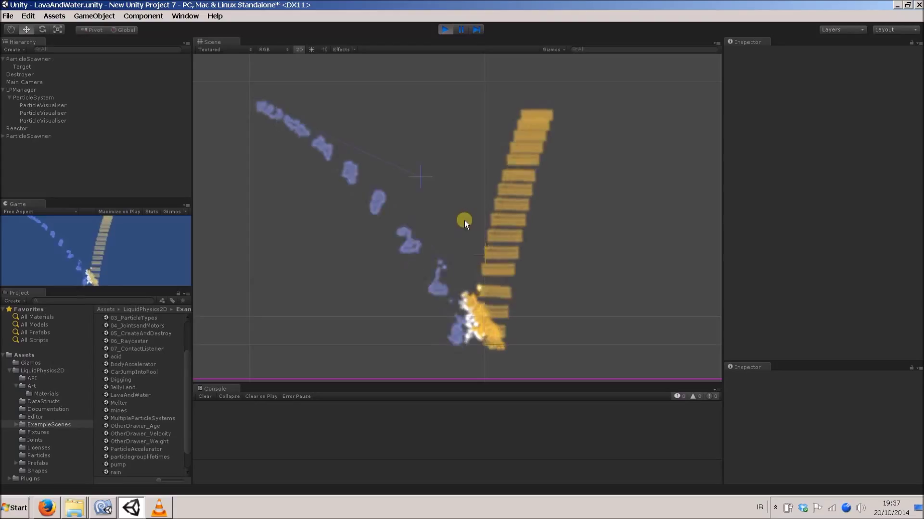
pyautogui.click(445, 32)
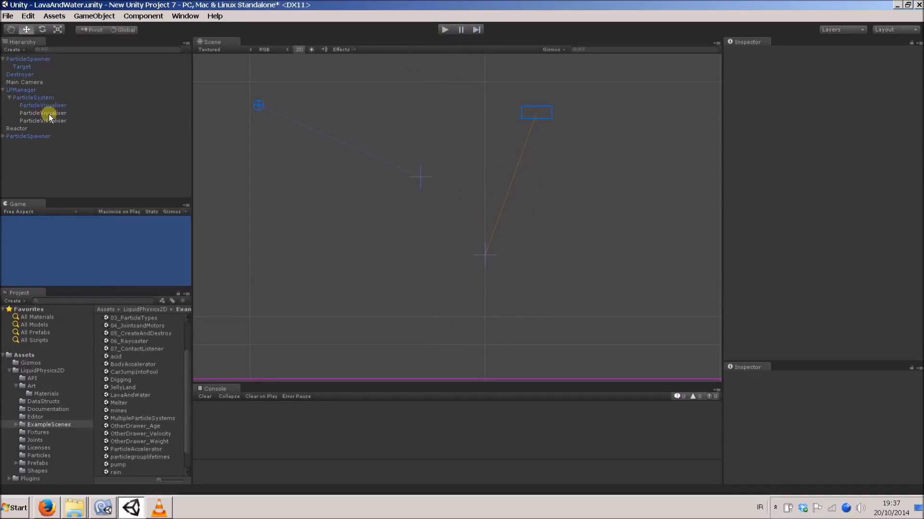
# Set the Particle Draw Scale of the second ParticleVisualiser, which draws user data 1, to 6
pyautogui.click(48, 114)
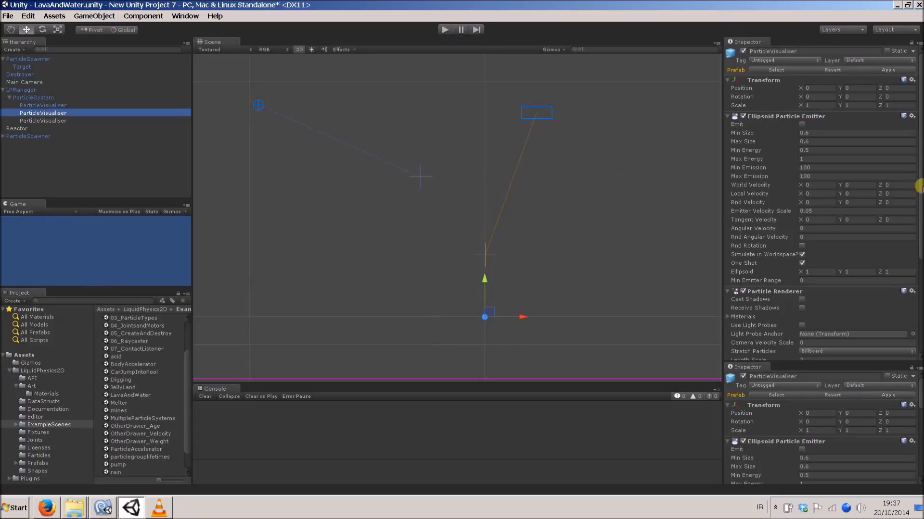
pyautogui.moveTo(918, 190); pyautogui.dragTo(914, 293)
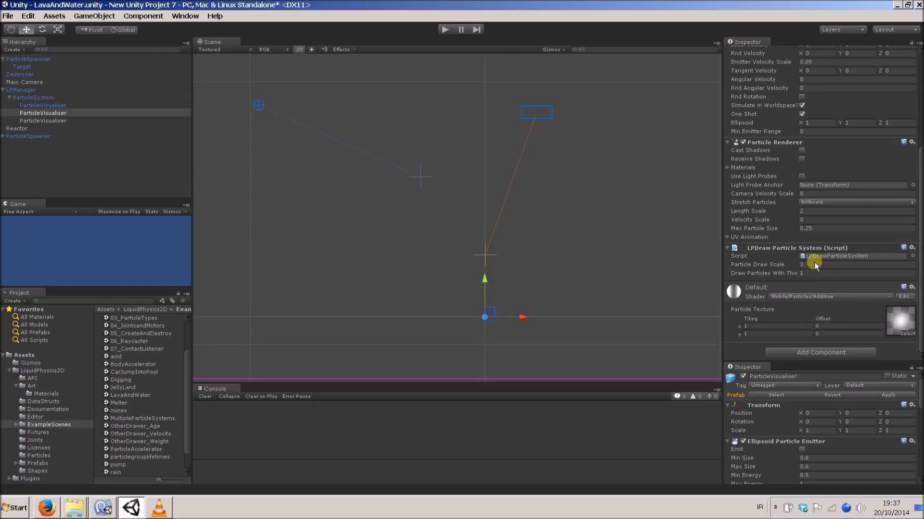
pyautogui.click(800, 264)
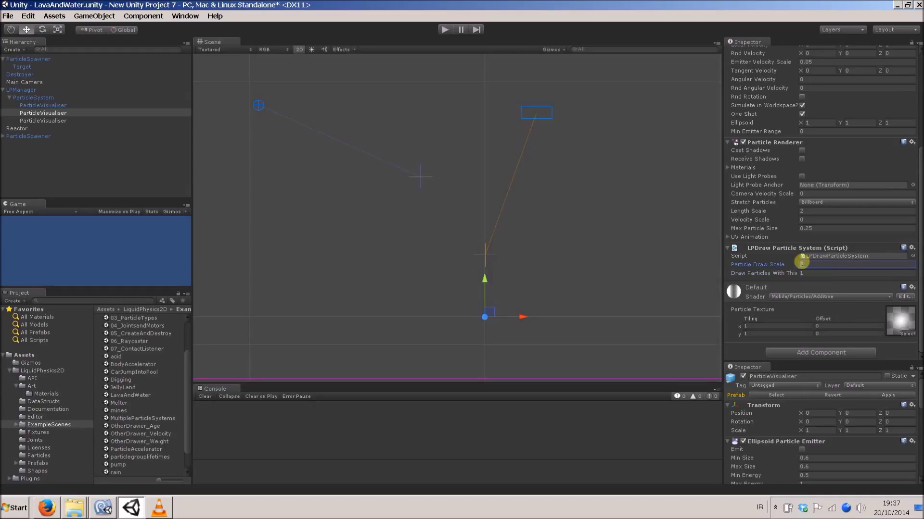
pyautogui.write('6')
# Run the scene to see the orange liquid with the enlarged draw scale, and stop playback
pyautogui.click(444, 30)
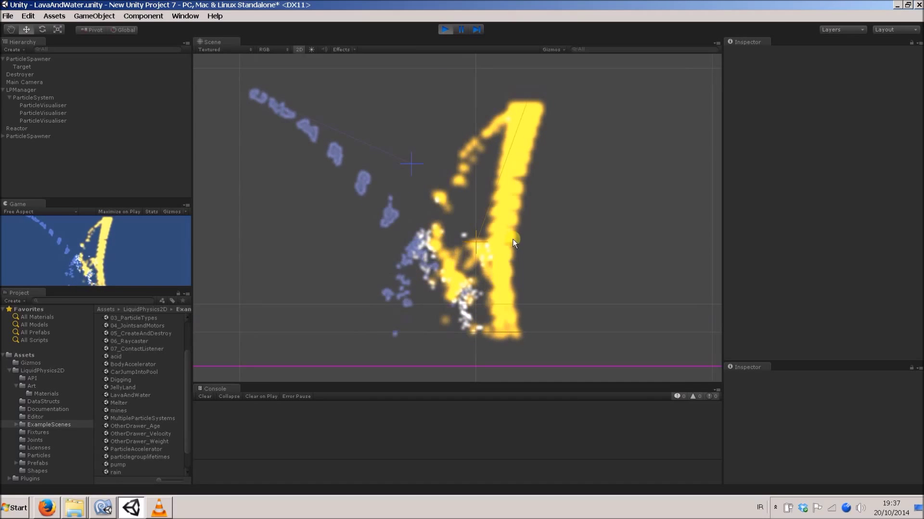
pyautogui.click(446, 29)
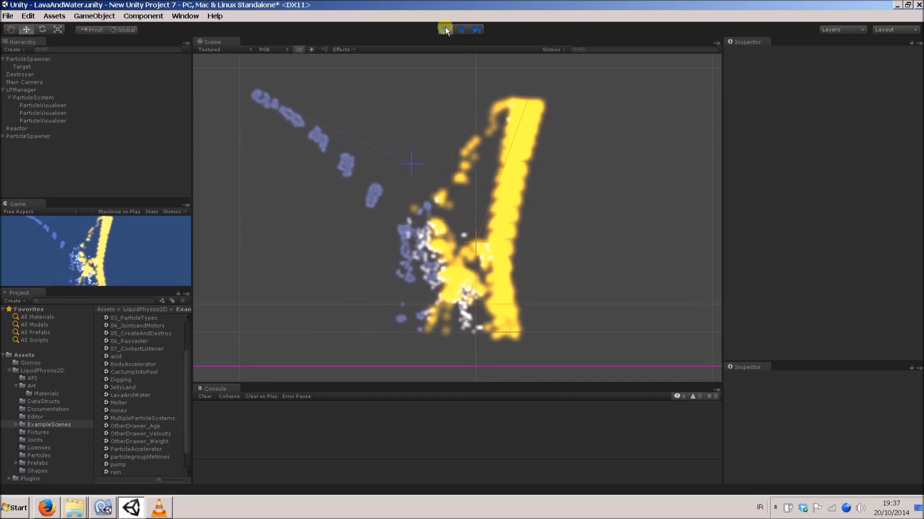
pyautogui.click(261, 138)
# Review the draw settings and material of the original ParticleVisualiser
pyautogui.click(53, 110)
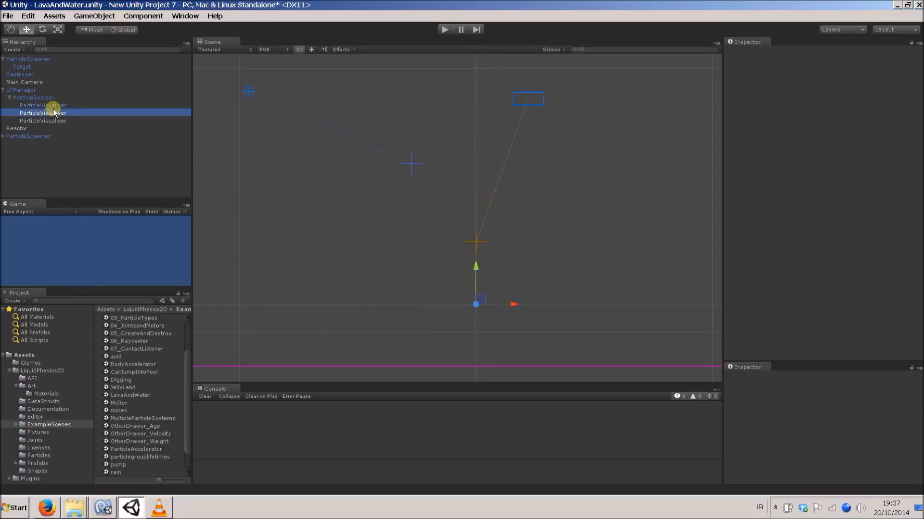
pyautogui.click(52, 104)
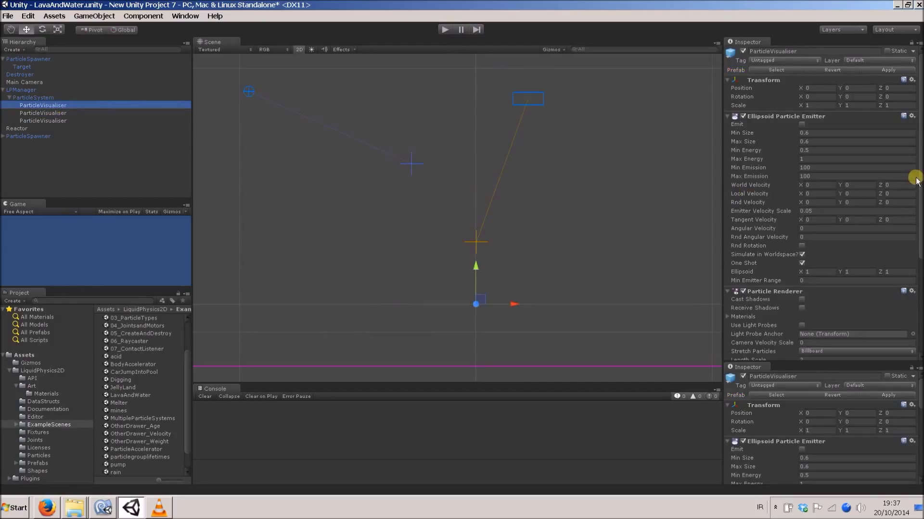
pyautogui.moveTo(918, 174); pyautogui.dragTo(920, 283)
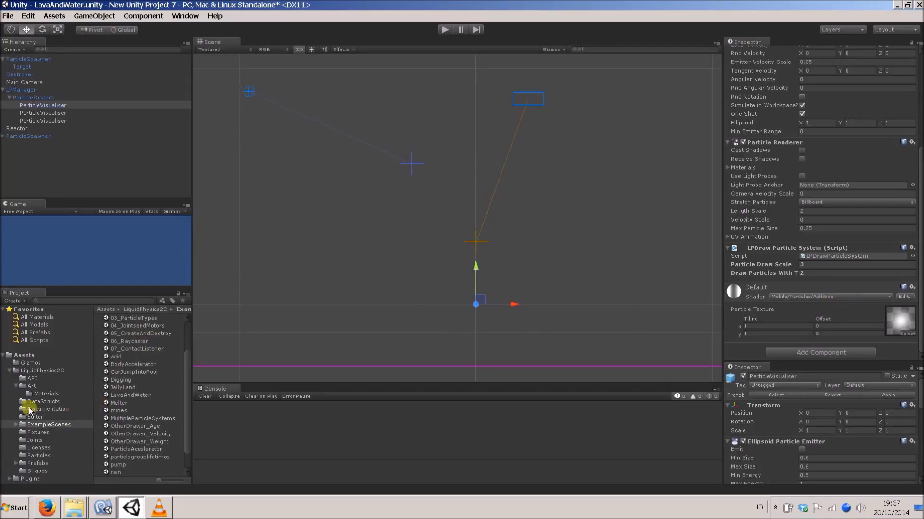
# Duplicate the Default material in the Materials folder of LiquidPhysics2D's Art assets
pyautogui.click(32, 387)
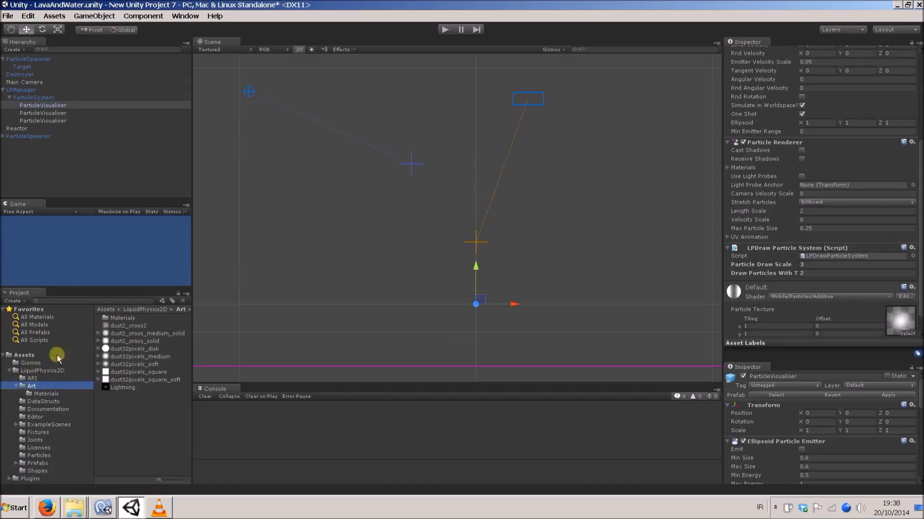
pyautogui.doubleClick(110, 319)
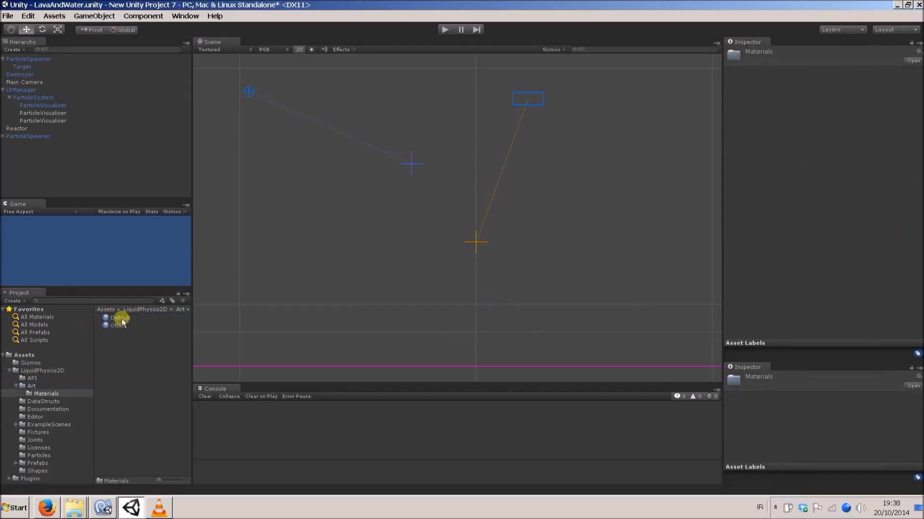
pyautogui.click(120, 319)
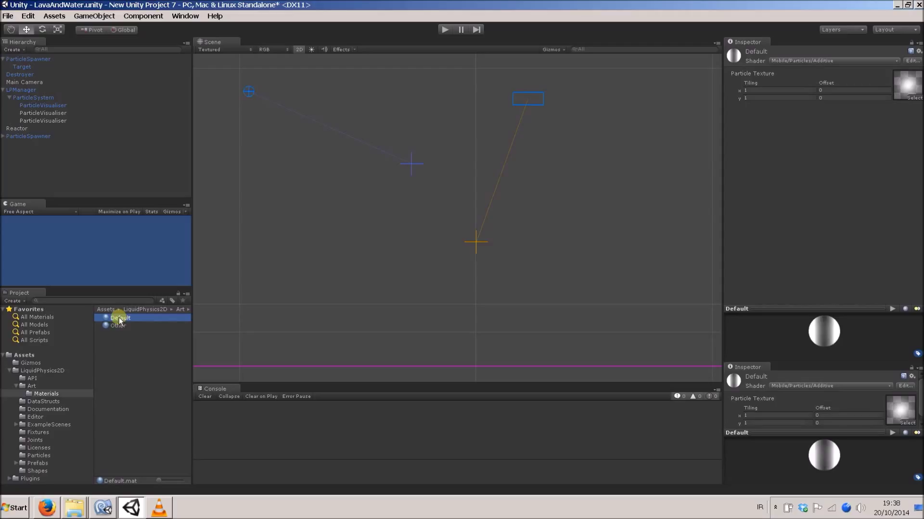
pyautogui.hotkey('ctrl', 'd')
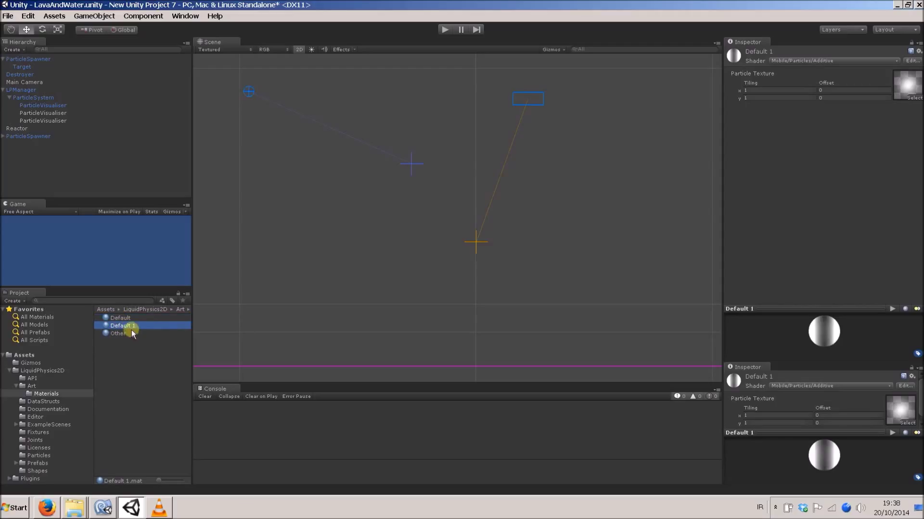
# Rename the duplicated Default material in the Materials folder as alpha
pyautogui.click(137, 327)
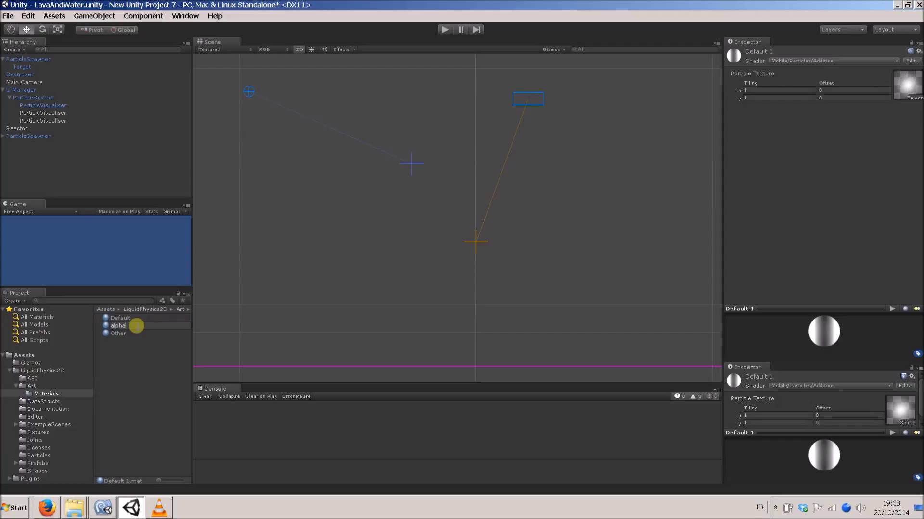
pyautogui.write('alpha')
pyautogui.press('Return')
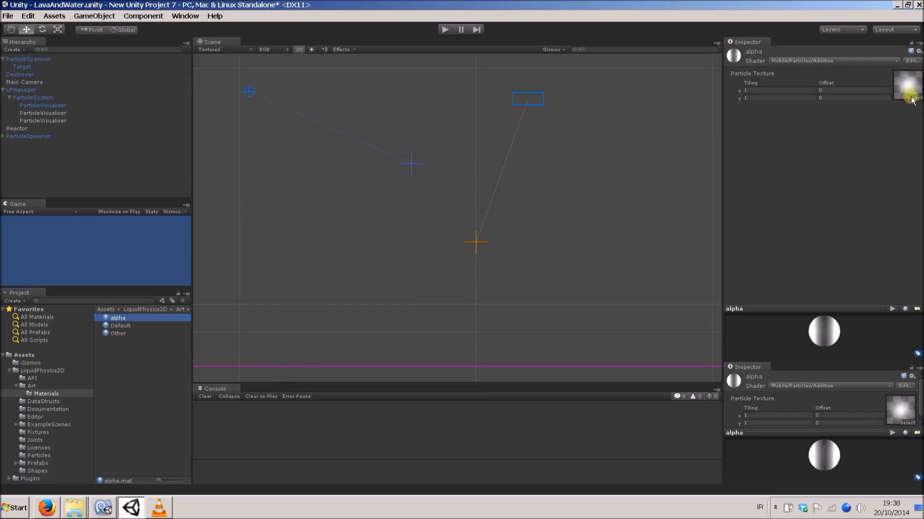
# Set the alpha material's shader to Mobile/Particles/Alpha Blended
pyautogui.click(896, 61)
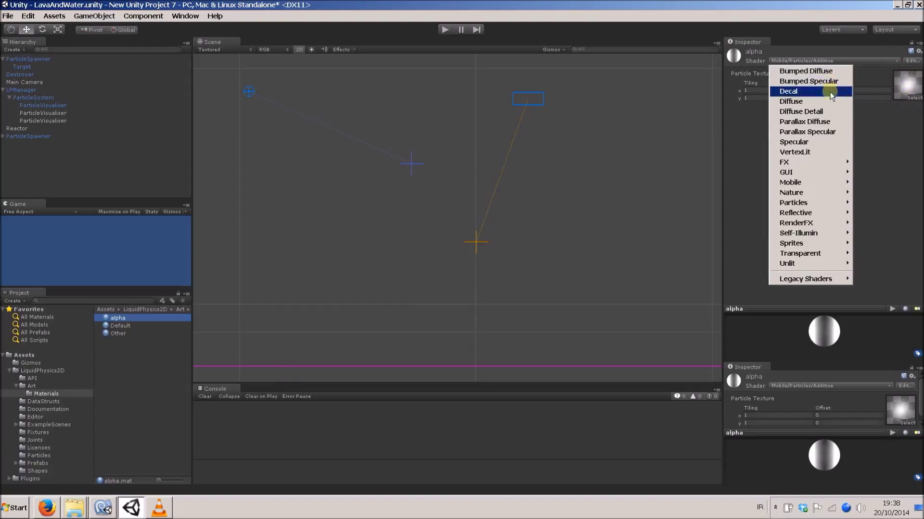
pyautogui.moveTo(813, 187)
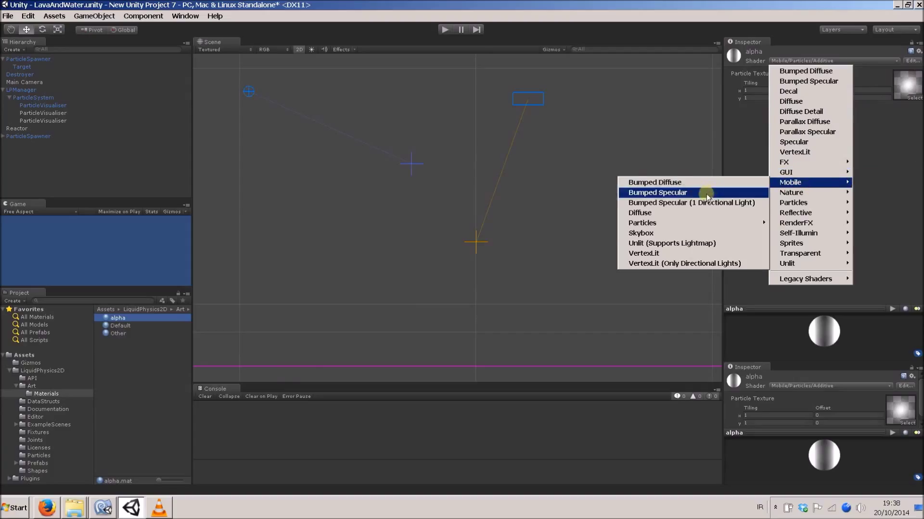
pyautogui.moveTo(683, 224)
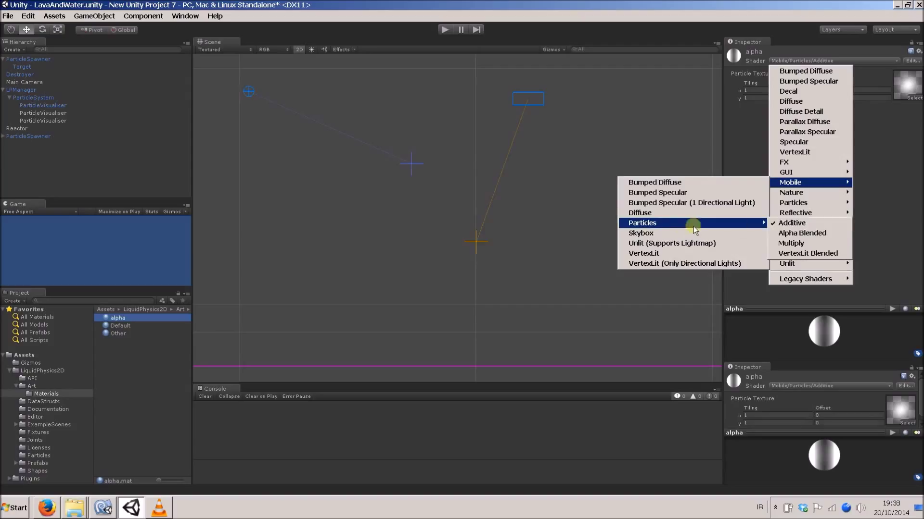
pyautogui.click(801, 234)
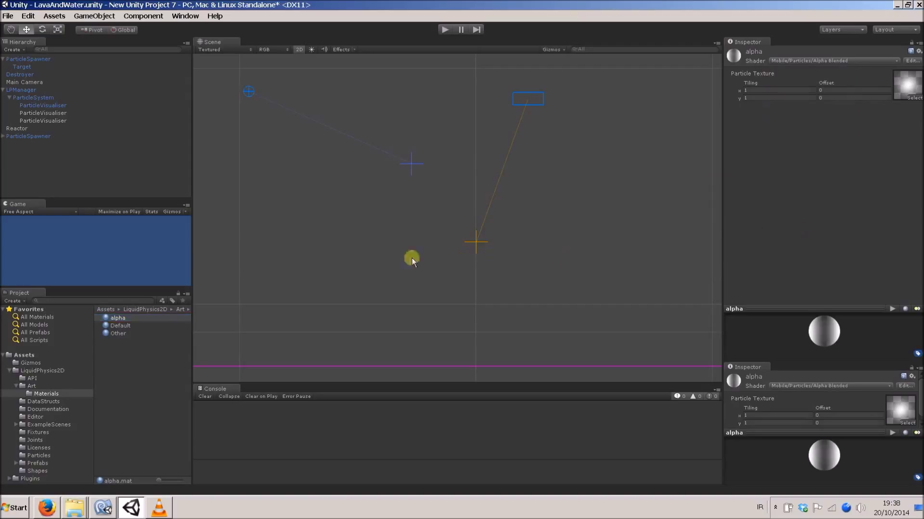
pyautogui.click(355, 244)
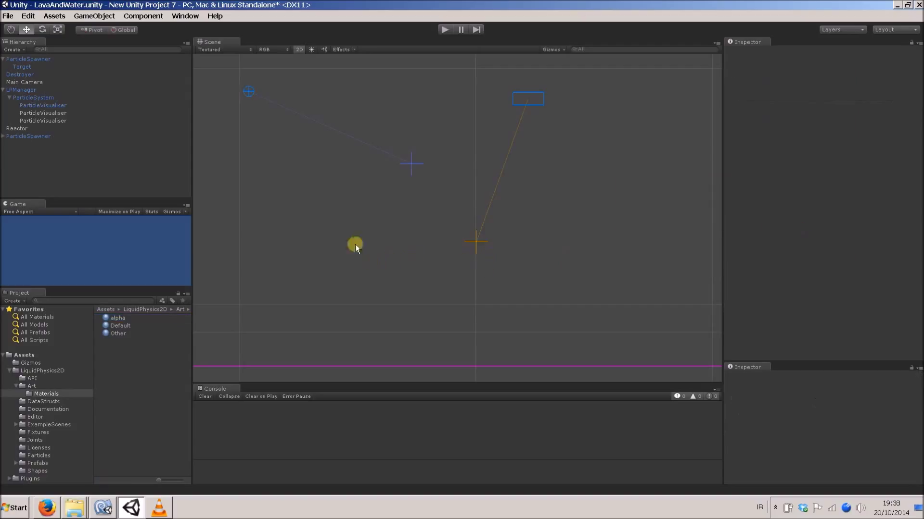
# Assign the alpha material to the first ParticleVisualiser under ParticleSystem and check it in the visualiser's settings
pyautogui.click(44, 106)
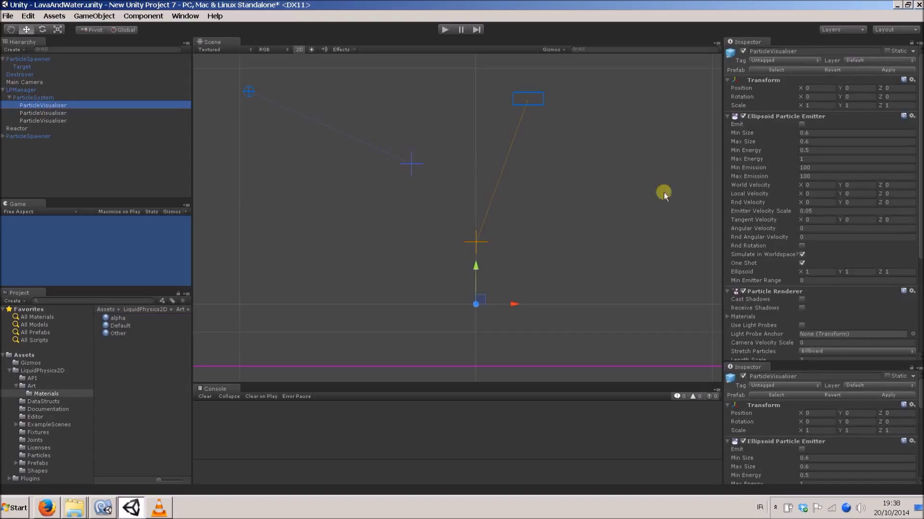
pyautogui.moveTo(920, 225); pyautogui.dragTo(919, 315)
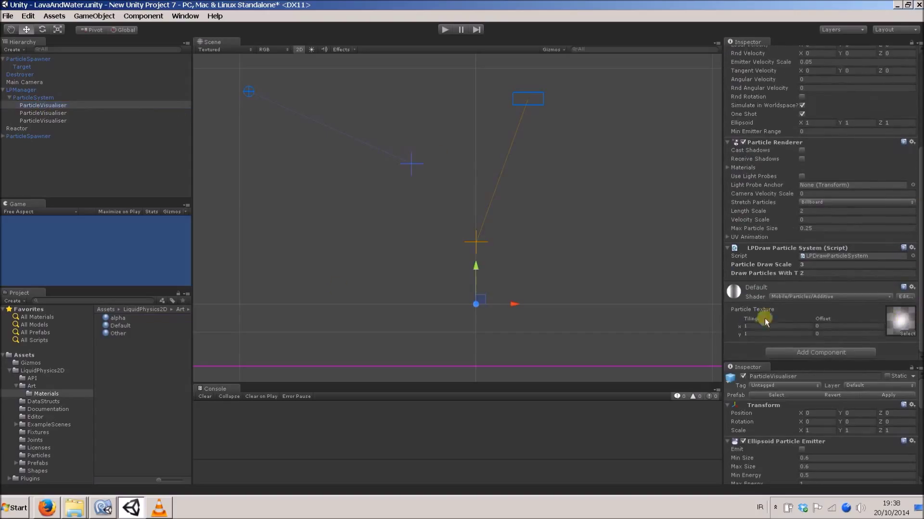
pyautogui.moveTo(116, 318); pyautogui.dragTo(57, 105)
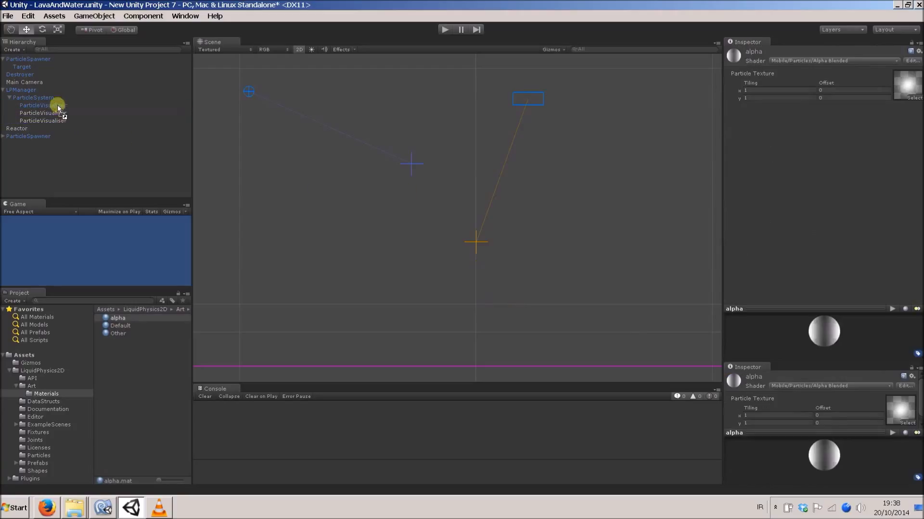
pyautogui.click(65, 105)
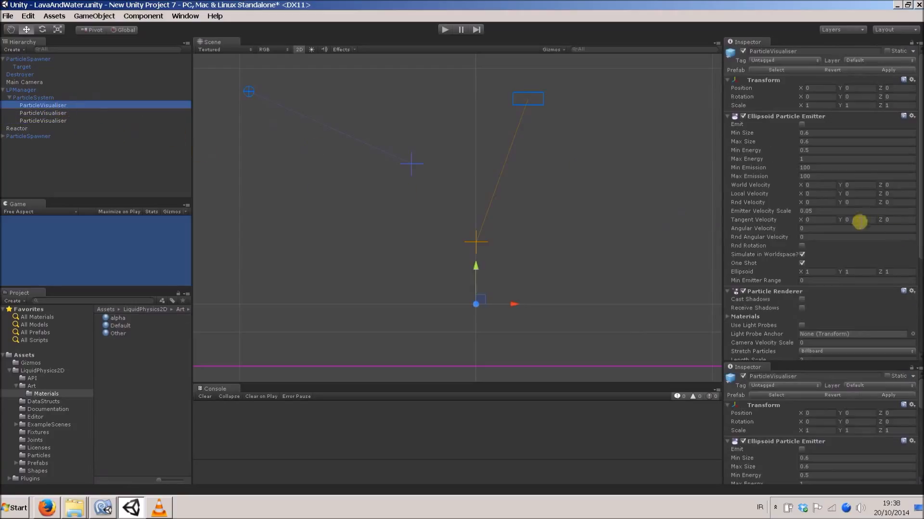
pyautogui.scroll(-5, 761, 304)
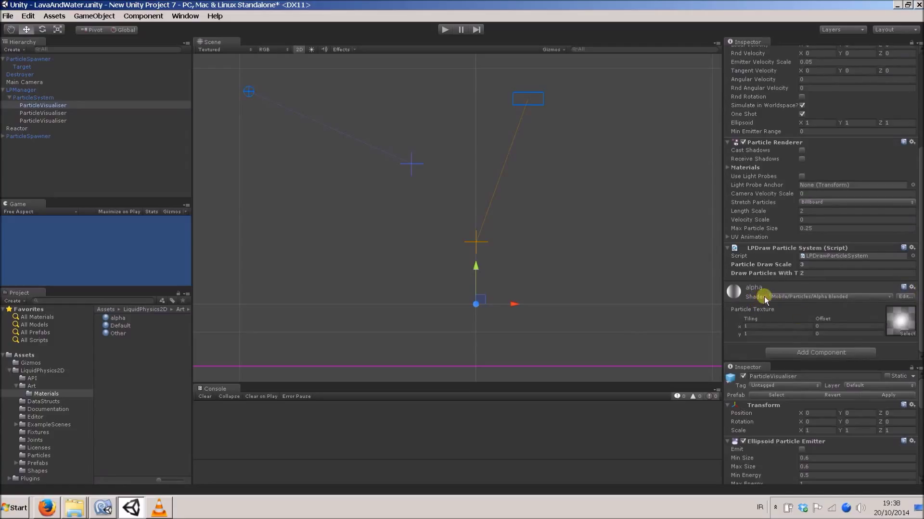
pyautogui.click(424, 104)
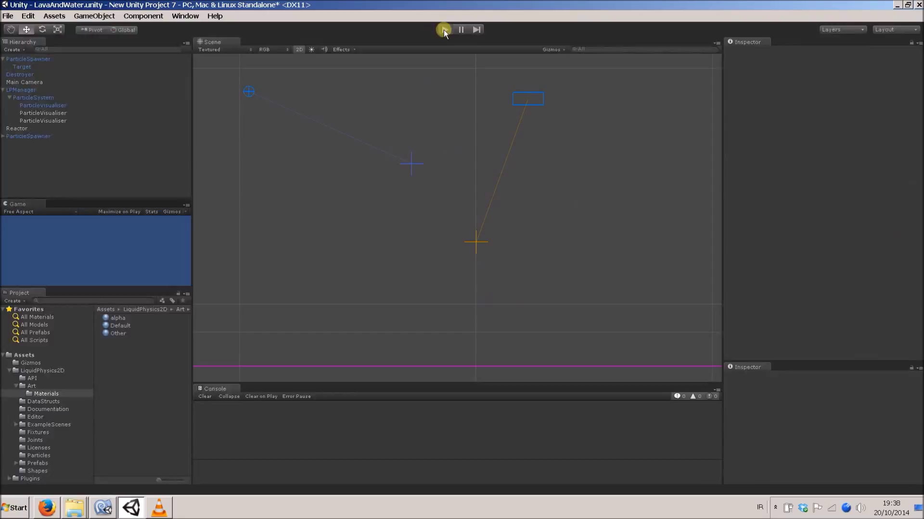
# Run the scene to examine how the blue liquid is drawn with the alpha-blended material, and stop playback
pyautogui.click(443, 30)
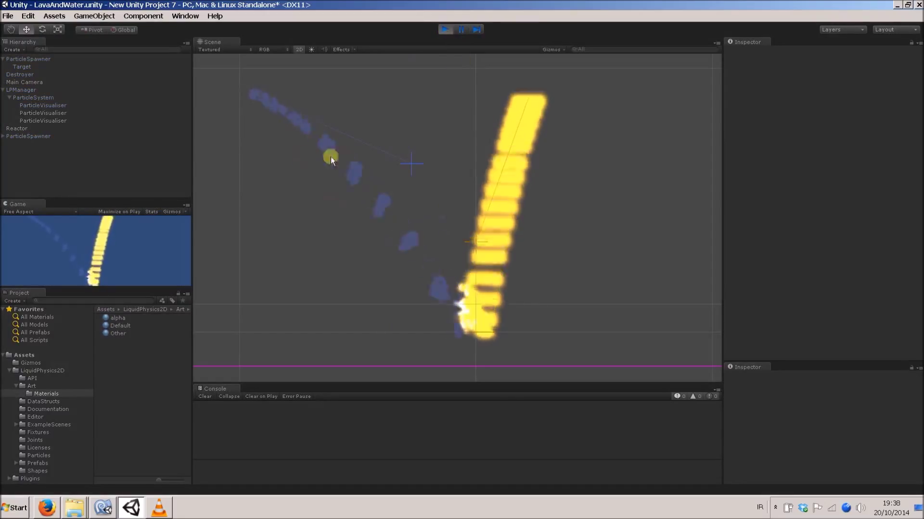
pyautogui.moveTo(332, 183); pyautogui.dragTo(351, 204, button='middle')
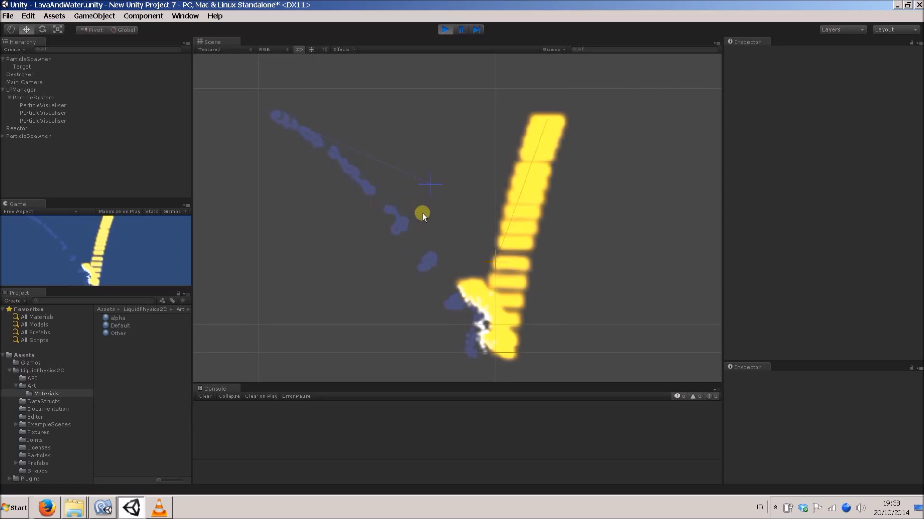
pyautogui.scroll(2, 464, 210)
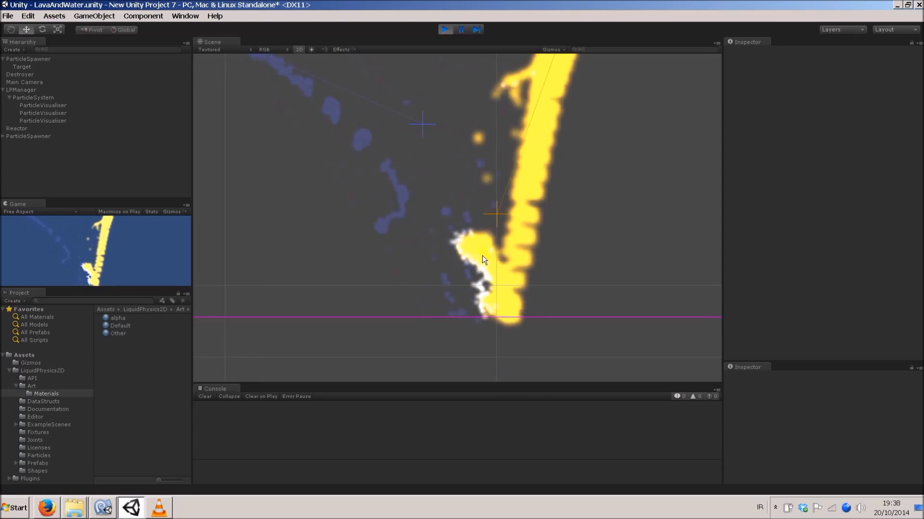
pyautogui.scroll(-1, 465, 224)
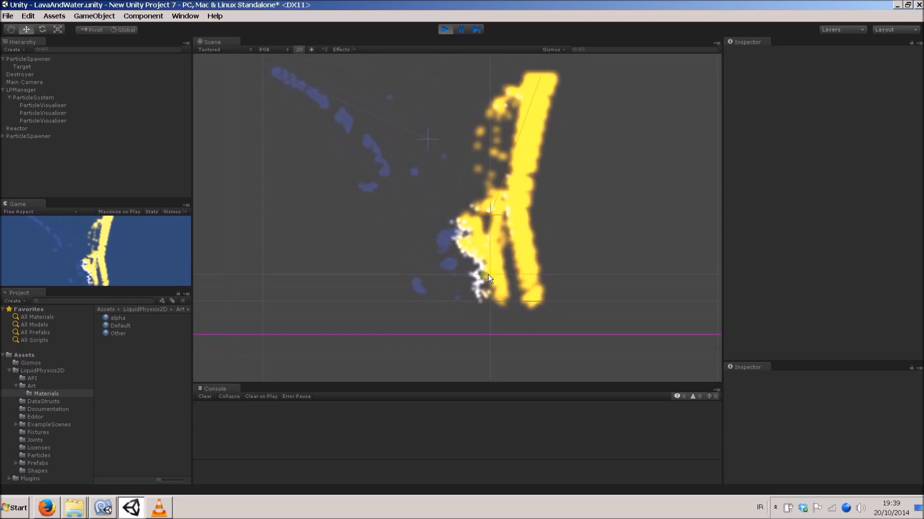
pyautogui.click(443, 30)
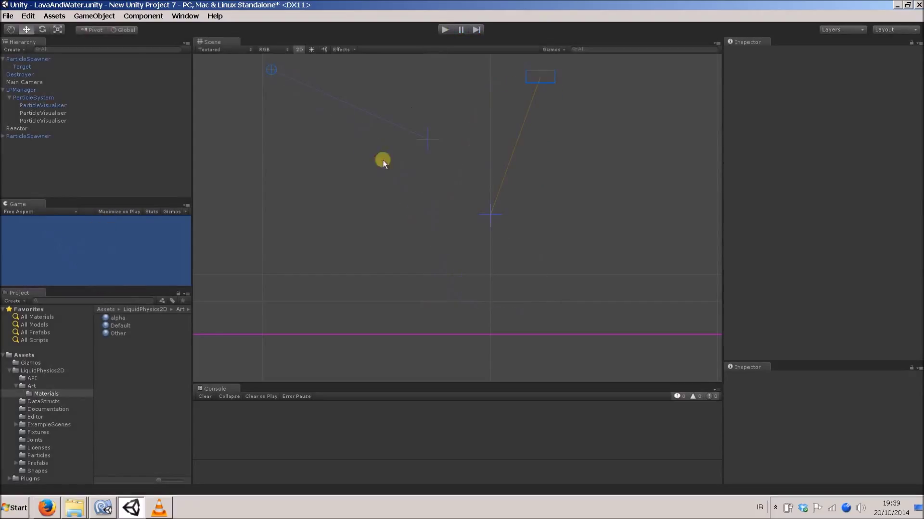
# Duplicate the alpha material in the Materials folder and rename the copy as solid
pyautogui.click(122, 317)
pyautogui.hotkey('ctrl', 'd')
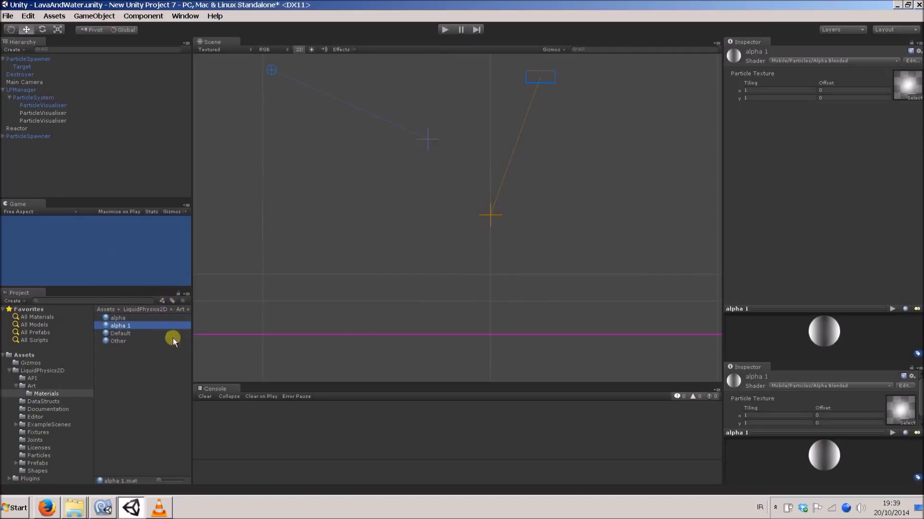
pyautogui.click(134, 326)
pyautogui.write('solid')
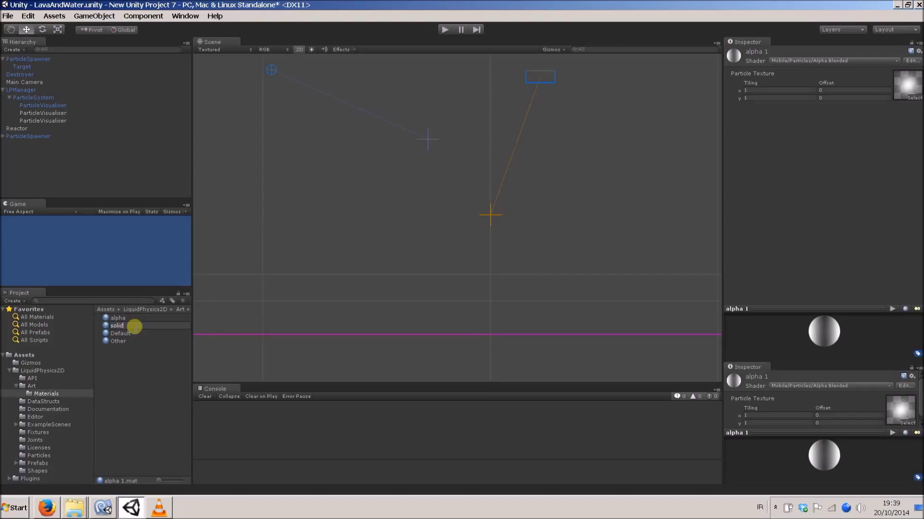
pyautogui.press('Return')
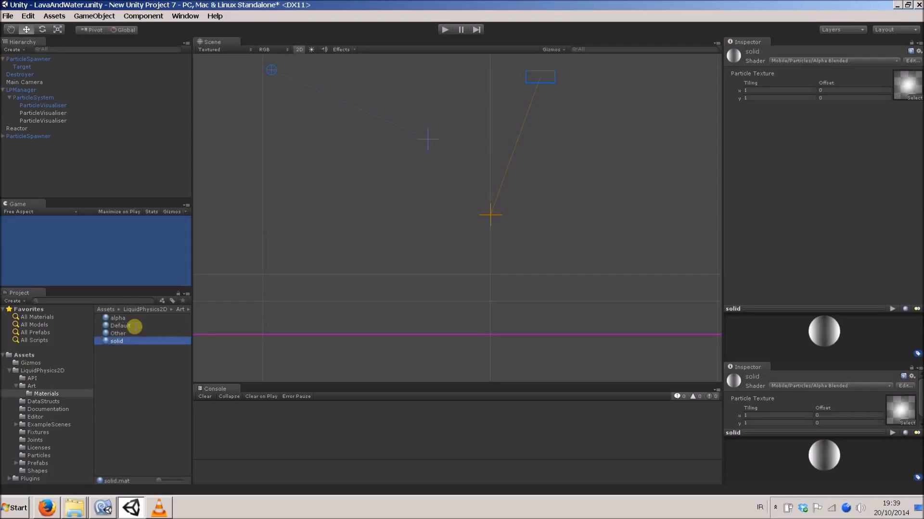
# Set the solid material's shader to Mobile/Diffuse
pyautogui.click(896, 59)
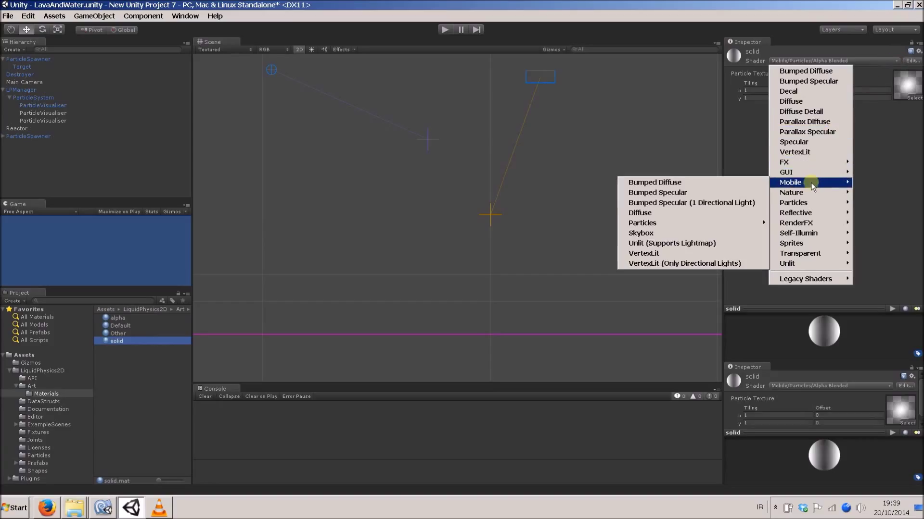
pyautogui.click(659, 214)
pyautogui.click(391, 220)
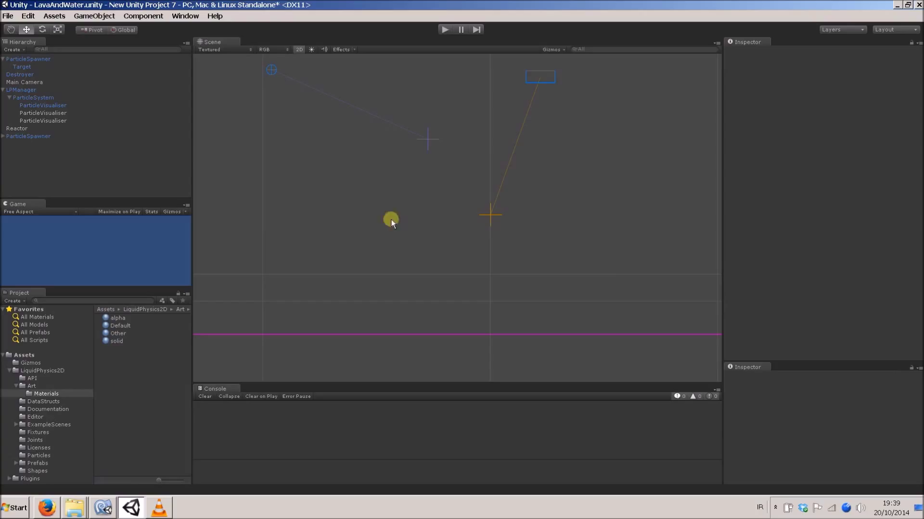
# Assign the solid material to the third ParticleVisualiser, which draws user data 0
pyautogui.click(51, 120)
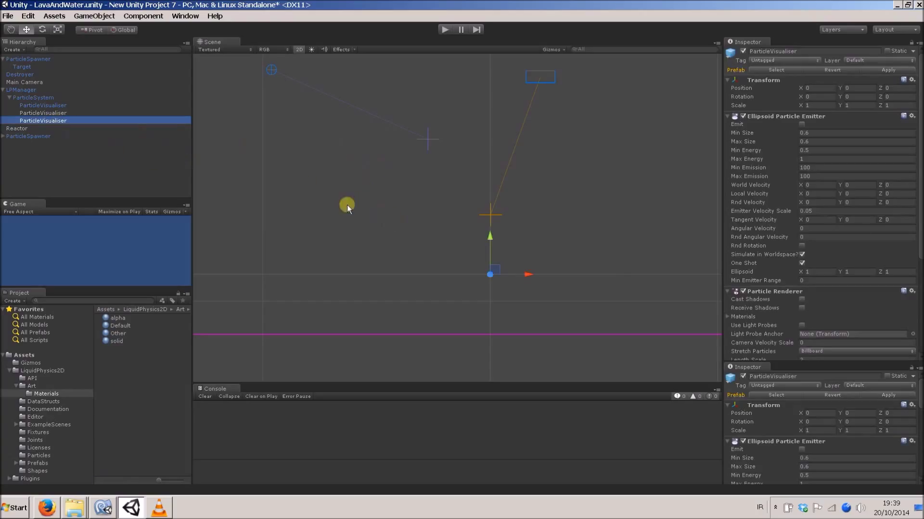
pyautogui.moveTo(919, 189); pyautogui.dragTo(919, 296)
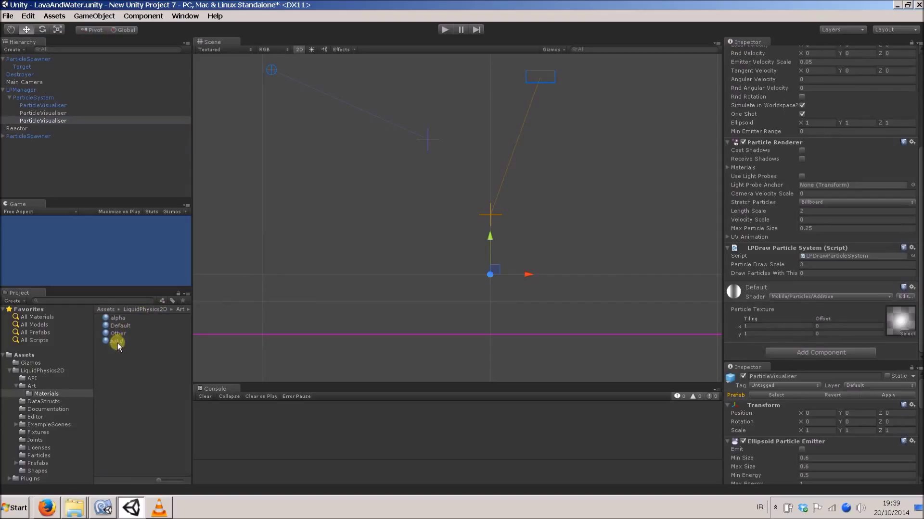
pyautogui.moveTo(115, 342); pyautogui.dragTo(52, 122)
pyautogui.click(338, 201)
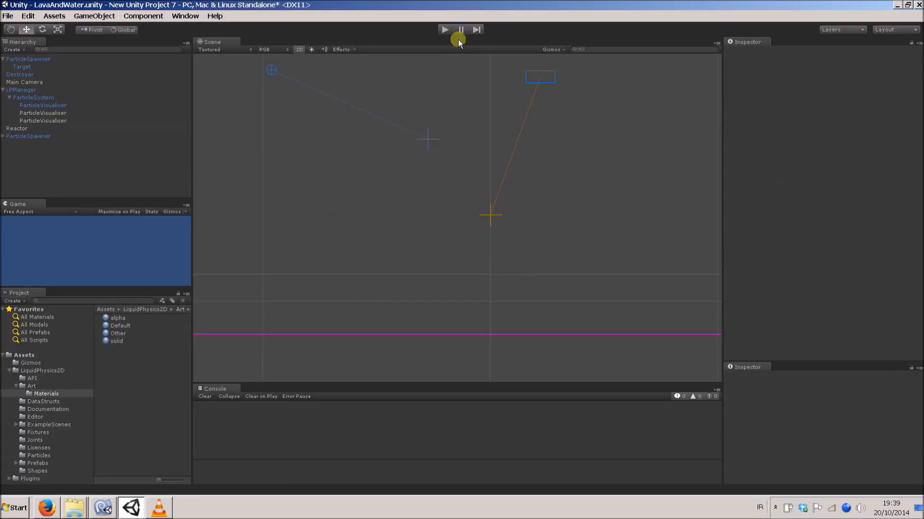
# Run the scene and examine how the particles where the two liquids meet are drawn with the solid material
pyautogui.click(445, 29)
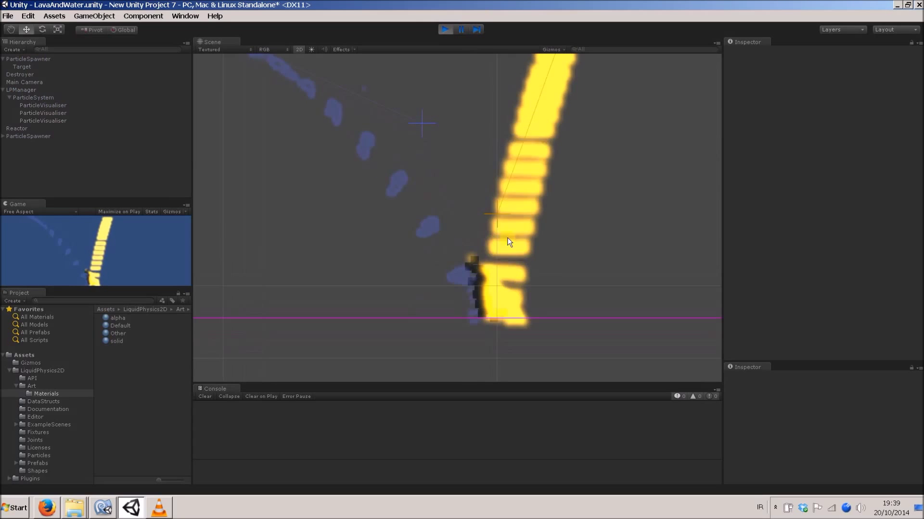
pyautogui.moveTo(507, 237); pyautogui.dragTo(431, 261, button='middle')
pyautogui.scroll(3, 455, 263)
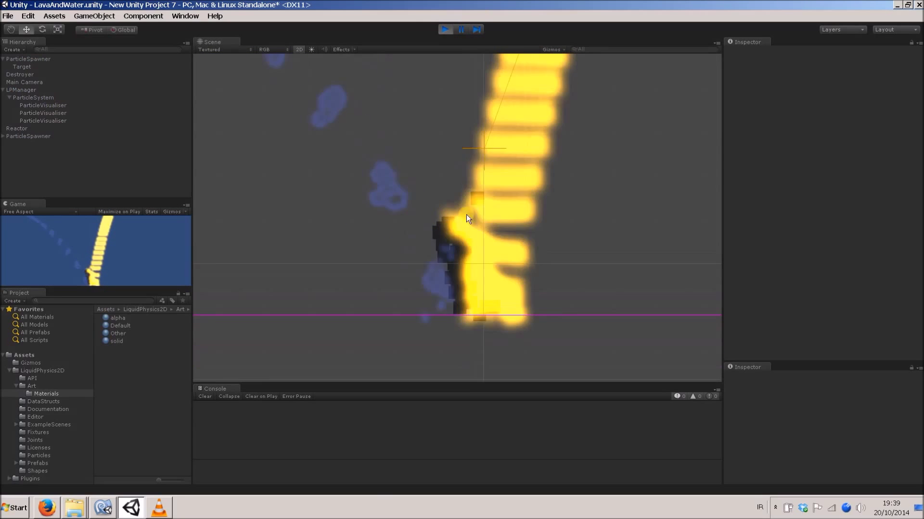
pyautogui.scroll(-2, 428, 206)
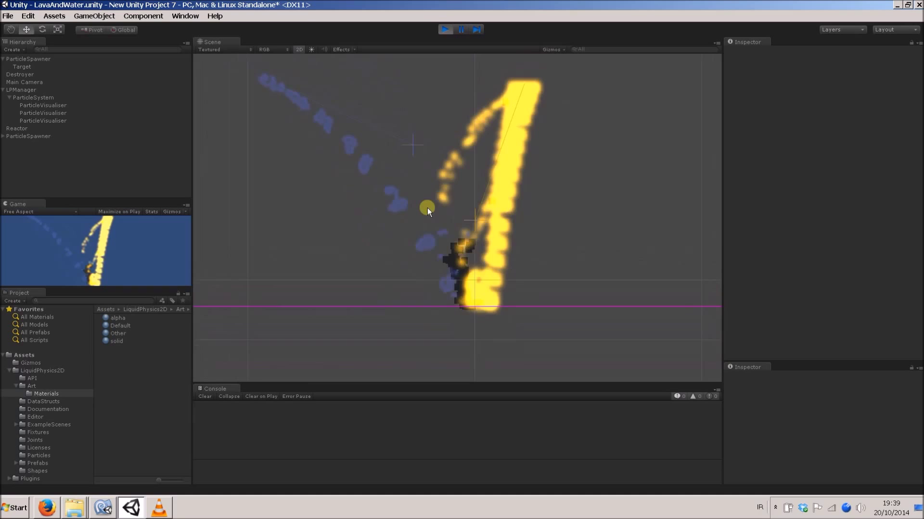
pyautogui.scroll(-2, 427, 207)
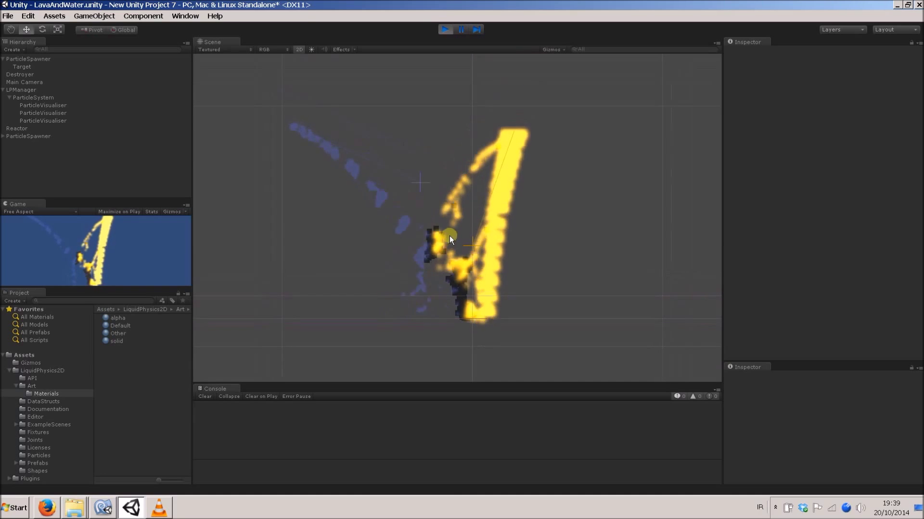
pyautogui.scroll(2, 438, 268)
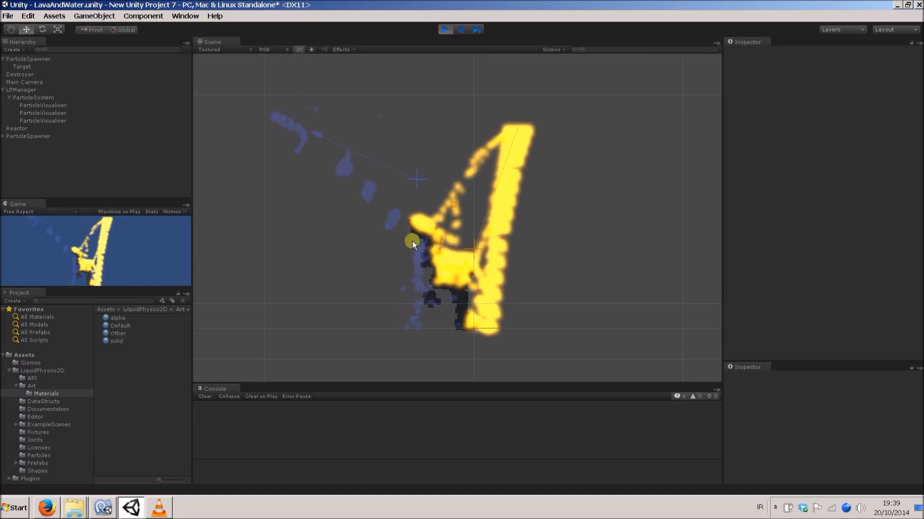
pyautogui.click(420, 256)
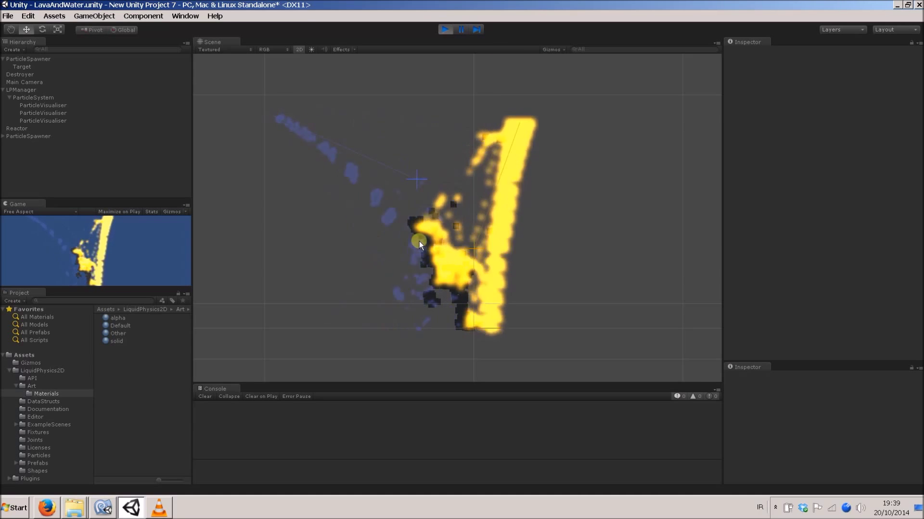